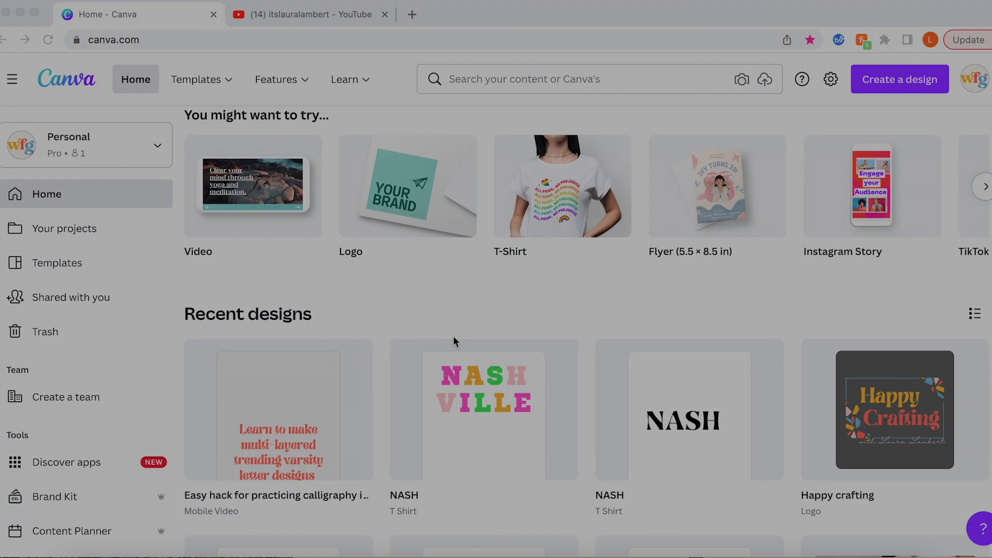
Create a new custom-size design that is 12 in wide and 12 in high.
{"action": "scroll", "coordinate": [453, 336], "scroll_direction": "up", "scroll_amount": 2}
{"action": "scroll", "coordinate": [454, 341], "scroll_direction": "up", "scroll_amount": 3}
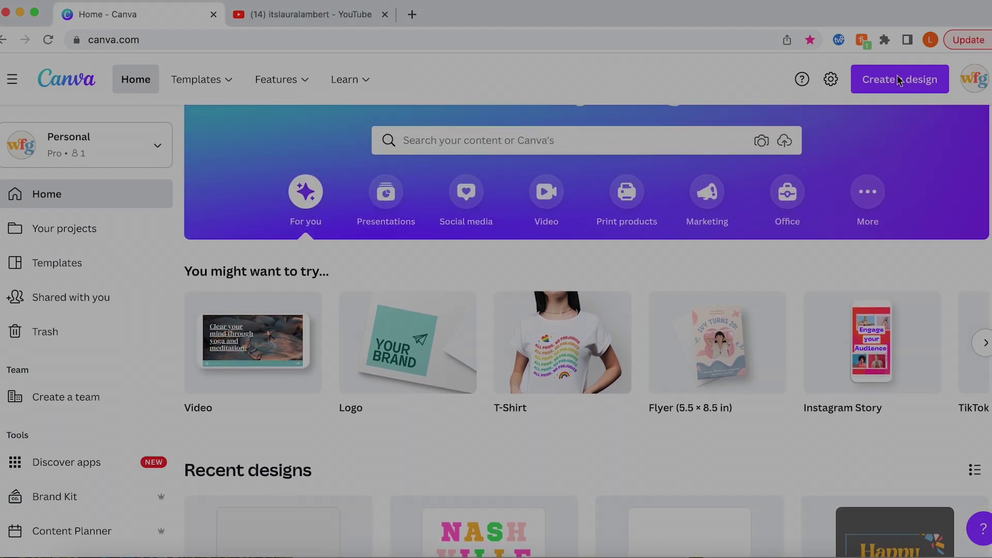
{"action": "left_click", "coordinate": [883, 81]}
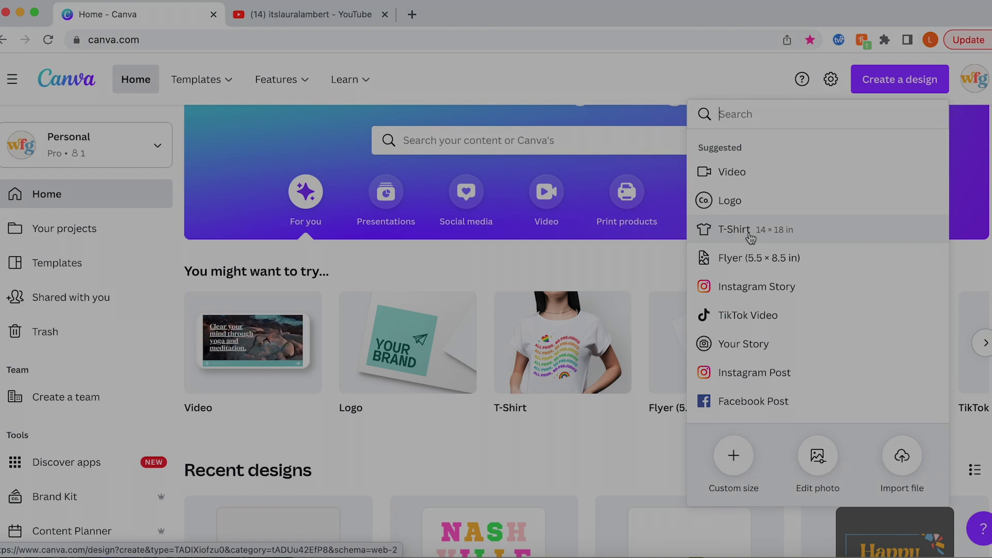
{"action": "left_click", "coordinate": [733, 455]}
{"action": "left_click", "coordinate": [890, 178]}
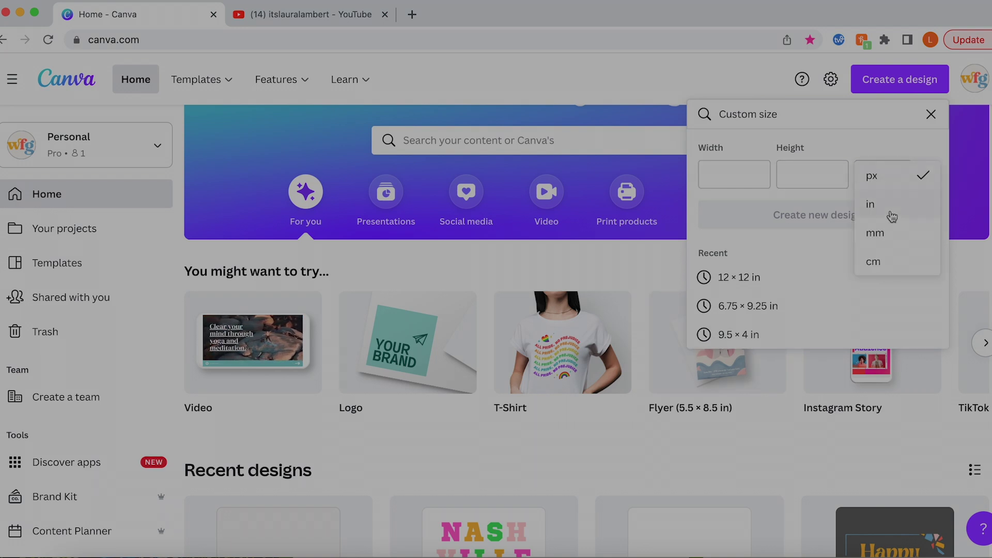
{"action": "left_click", "coordinate": [890, 207]}
{"action": "left_click", "coordinate": [720, 166]}
{"action": "type", "text": "12"}
{"action": "left_click", "coordinate": [830, 170]}
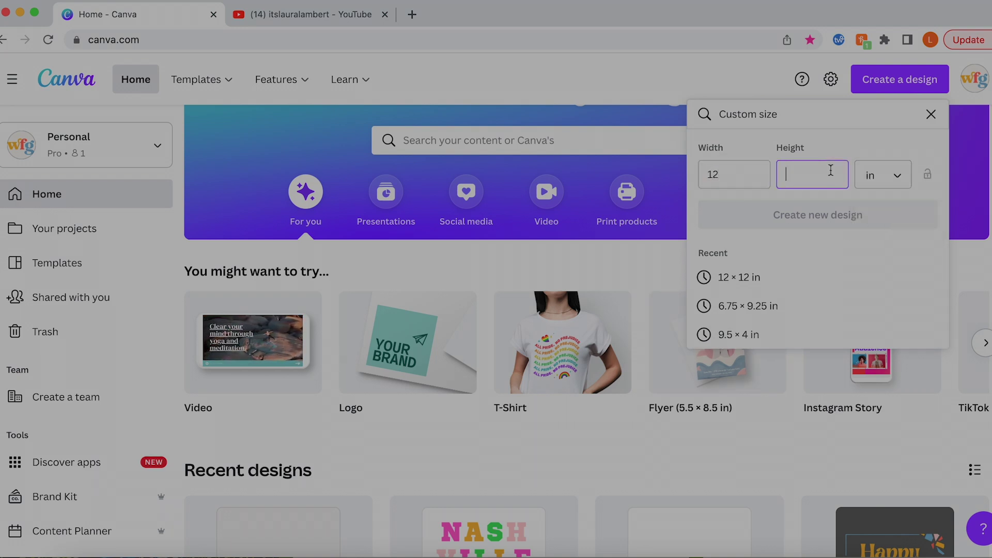
{"action": "type", "text": "12"}
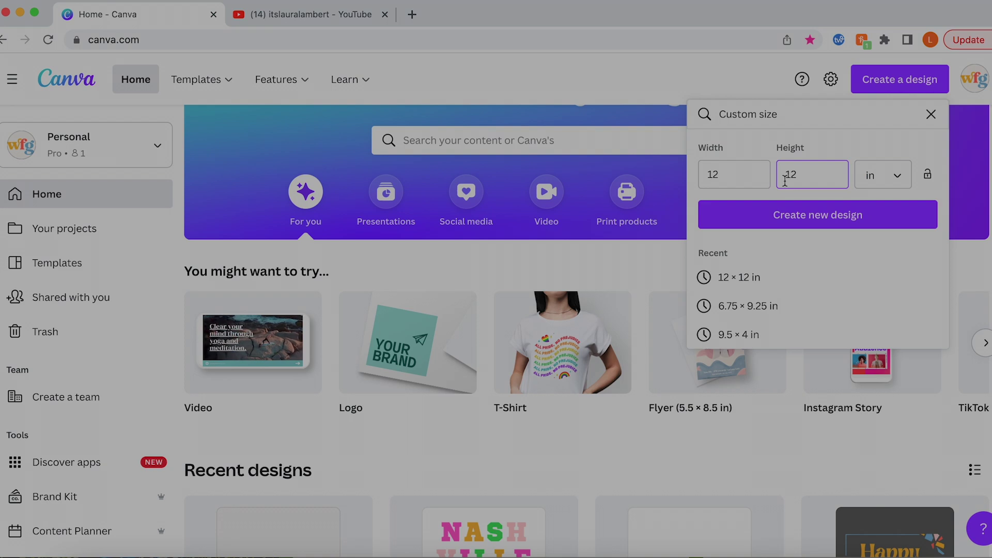
{"action": "left_click", "coordinate": [804, 217]}
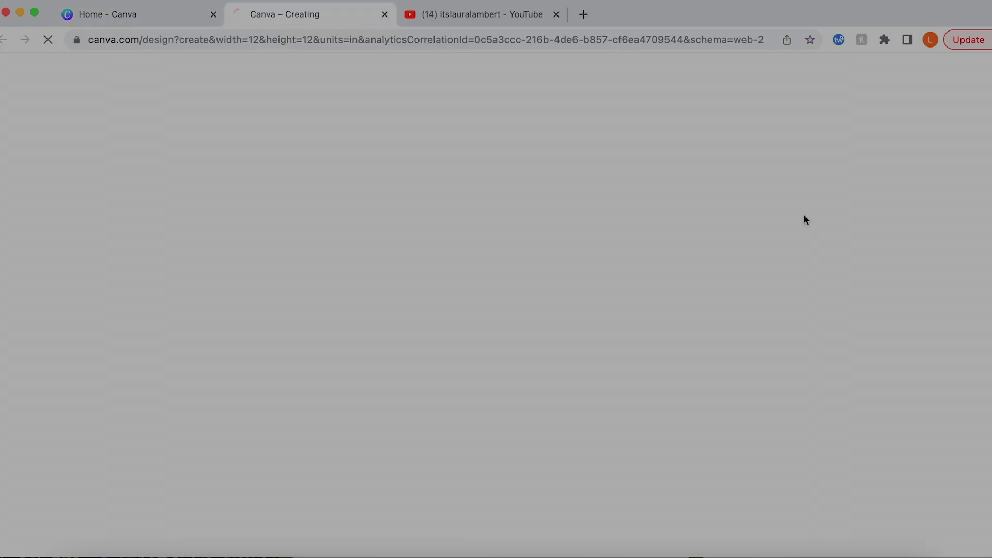
Title the design with the owner's first name in possessive form followed by "SVG".
{"action": "left_click", "coordinate": [768, 75]}
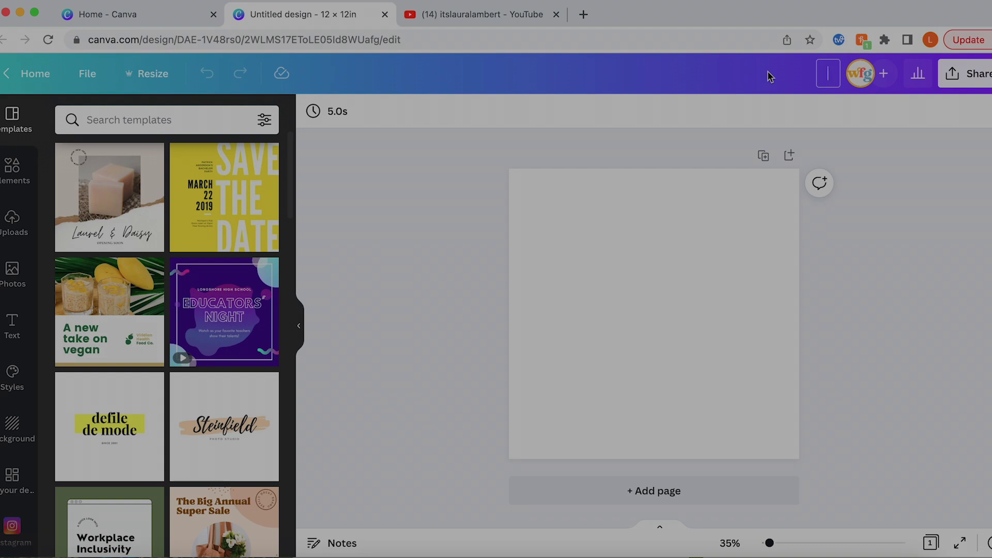
{"action": "type", "text": "Laura's SVG"}
{"action": "key", "text": "Return"}
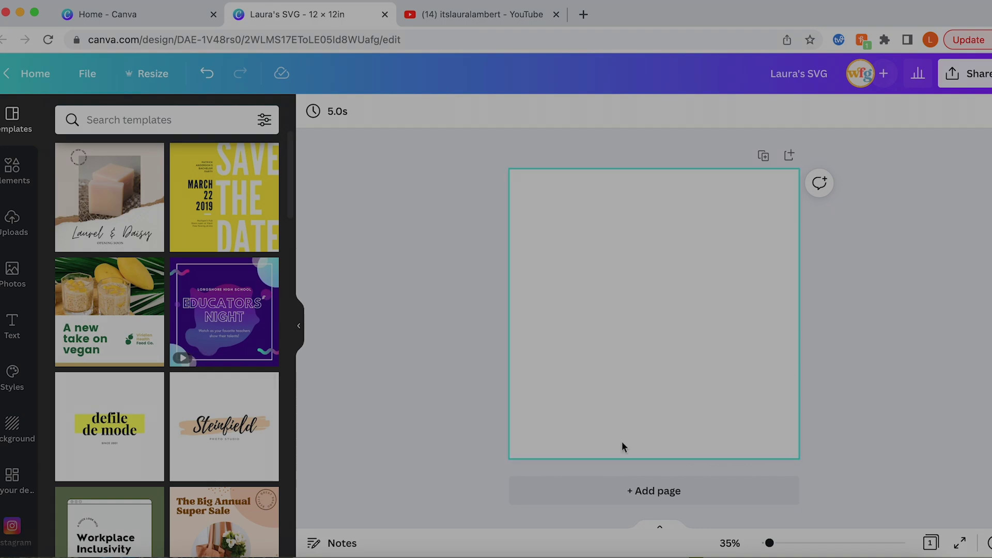
{"action": "scroll", "coordinate": [124, 353], "scroll_direction": "down", "scroll_amount": 7}
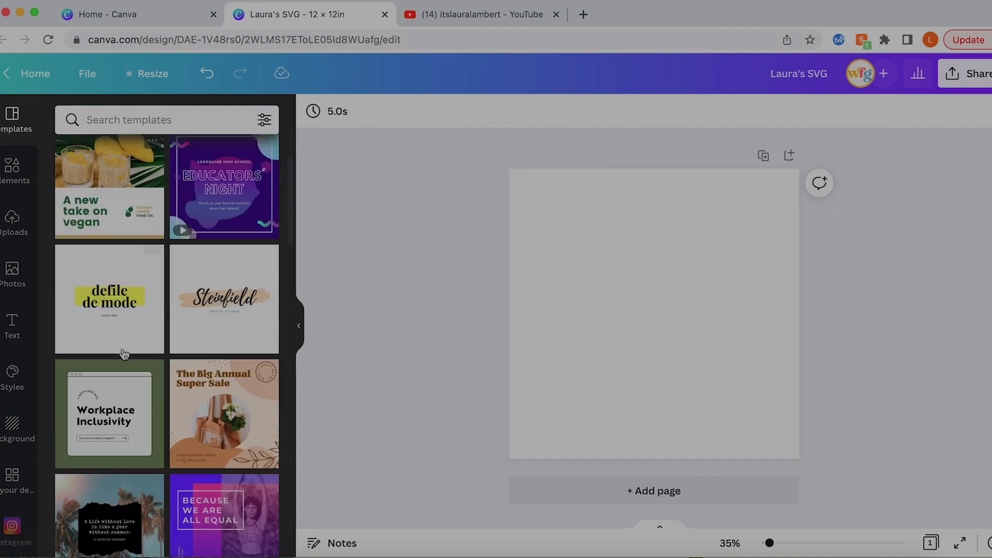
{"action": "scroll", "coordinate": [124, 357], "scroll_direction": "down", "scroll_amount": 6}
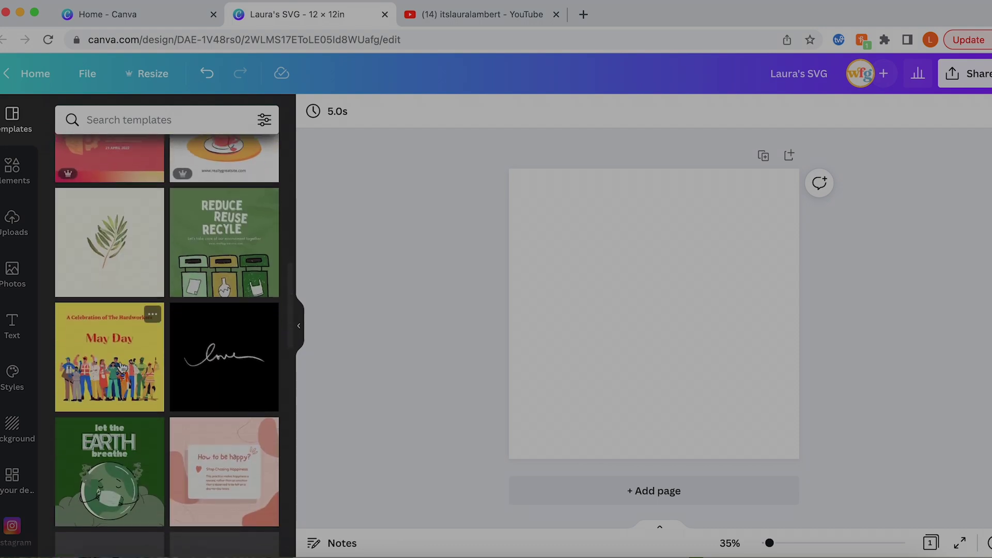
{"action": "scroll", "coordinate": [122, 368], "scroll_direction": "up", "scroll_amount": 2}
{"action": "scroll", "coordinate": [123, 368], "scroll_direction": "up", "scroll_amount": 10}
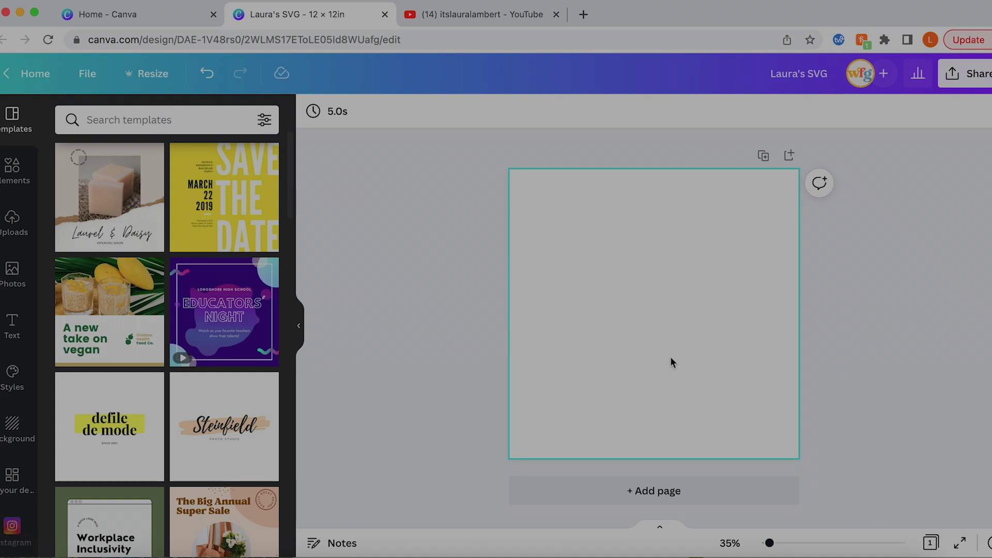
Search the elements library for "spring" and restrict the results to graphics.
{"action": "left_click", "coordinate": [20, 178]}
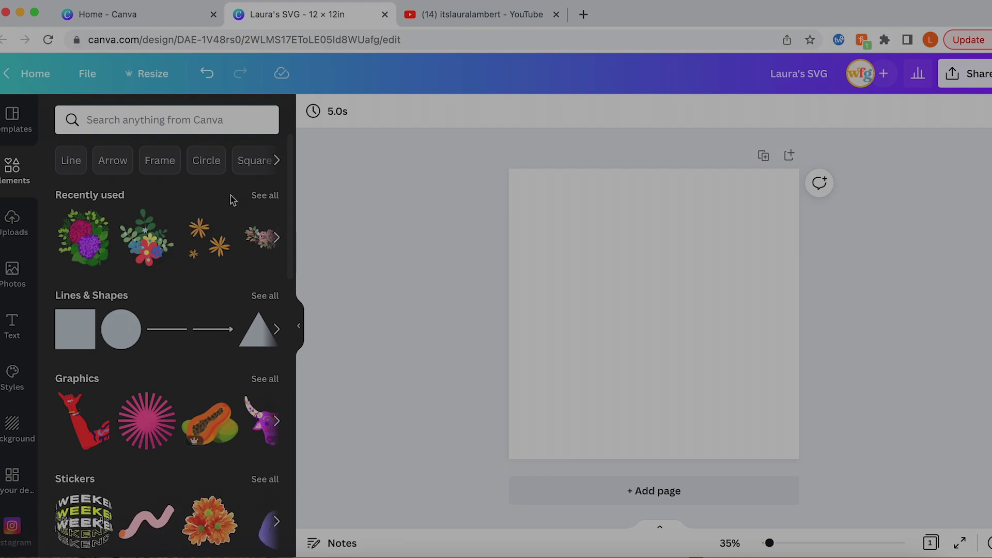
{"action": "left_click", "coordinate": [159, 119]}
{"action": "type", "text": "spring"}
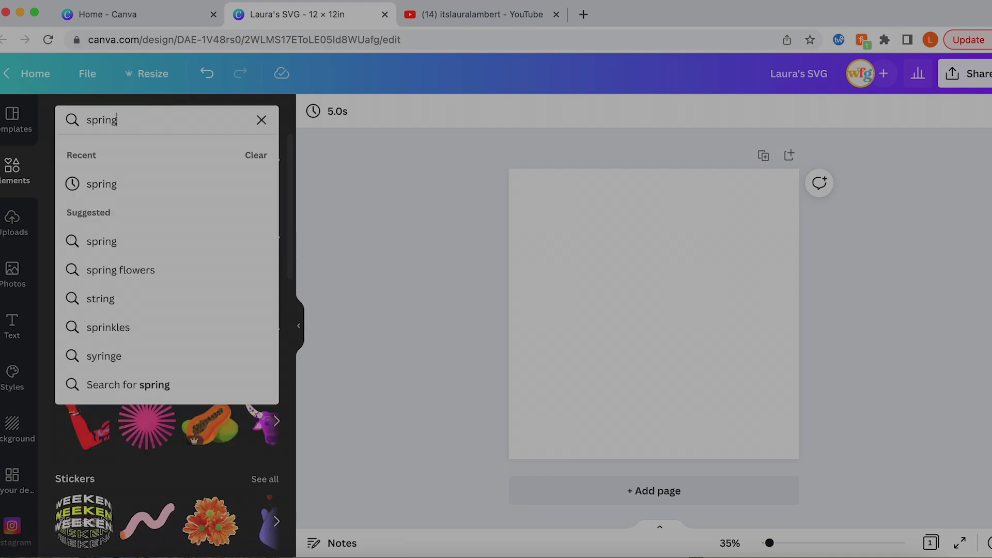
{"action": "key", "text": "Return"}
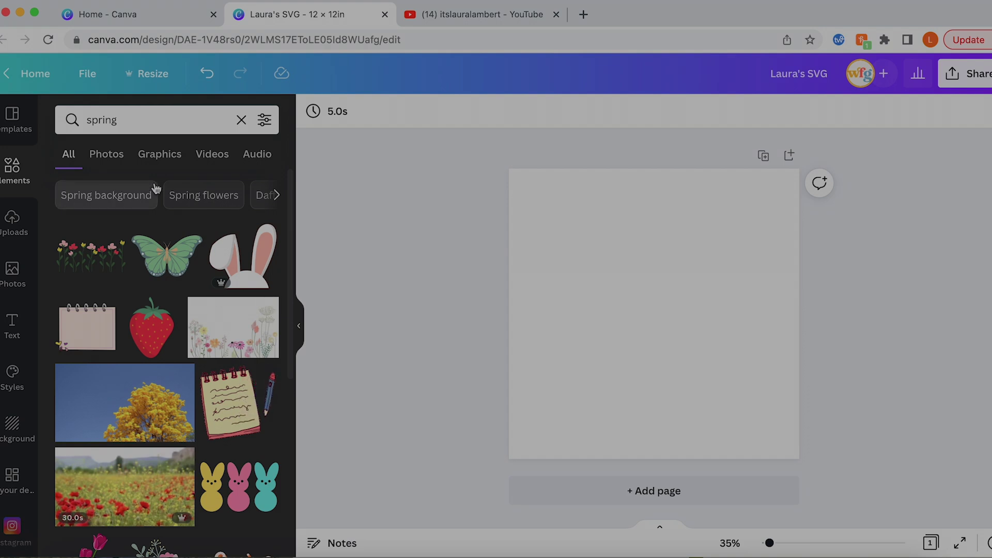
{"action": "left_click", "coordinate": [159, 156]}
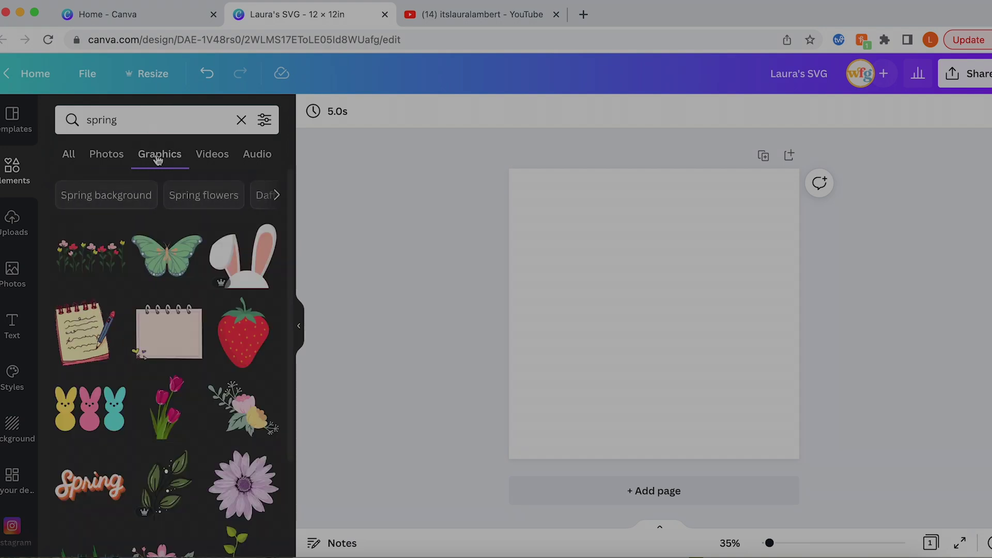
Filter the spring graphics to static ones, leaving the cut-outs-only option off, and apply the filter.
{"action": "left_click", "coordinate": [266, 122]}
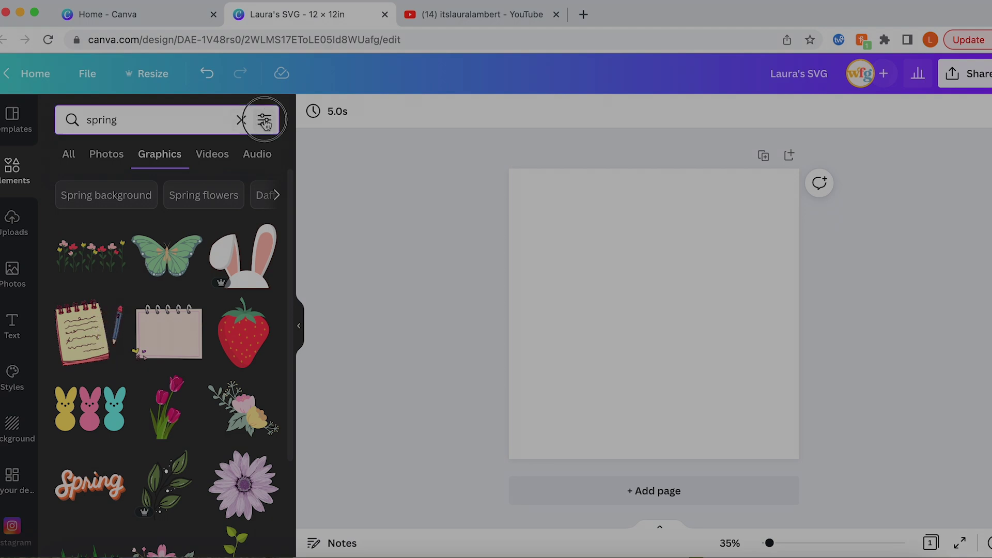
{"action": "scroll", "coordinate": [137, 362], "scroll_direction": "down", "scroll_amount": 3}
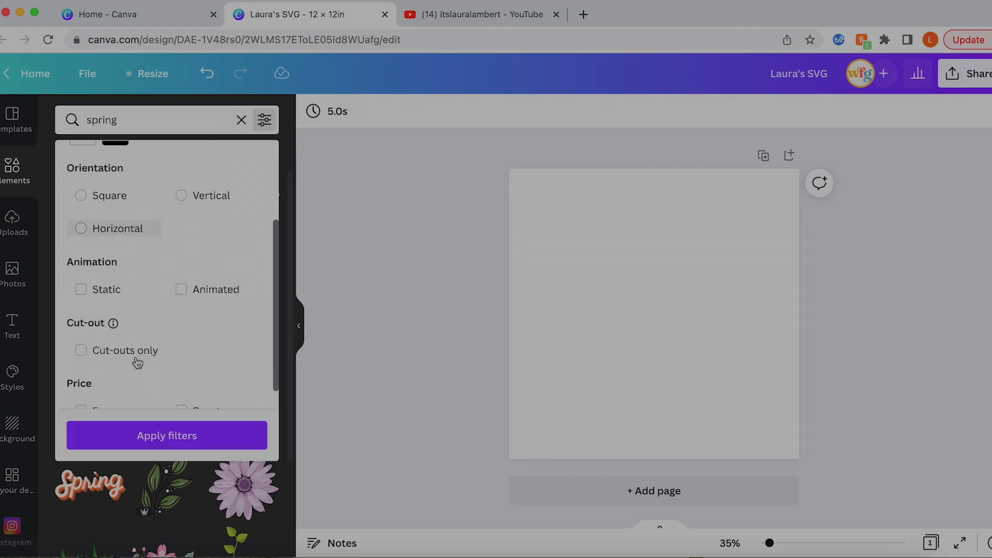
{"action": "left_click", "coordinate": [81, 290]}
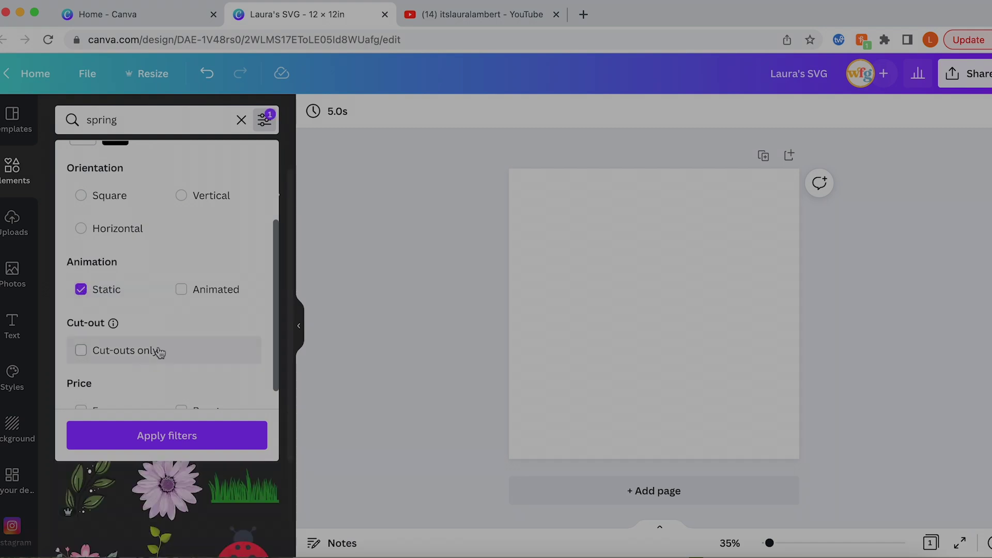
{"action": "mouse_move", "coordinate": [112, 326]}
{"action": "left_click", "coordinate": [81, 351]}
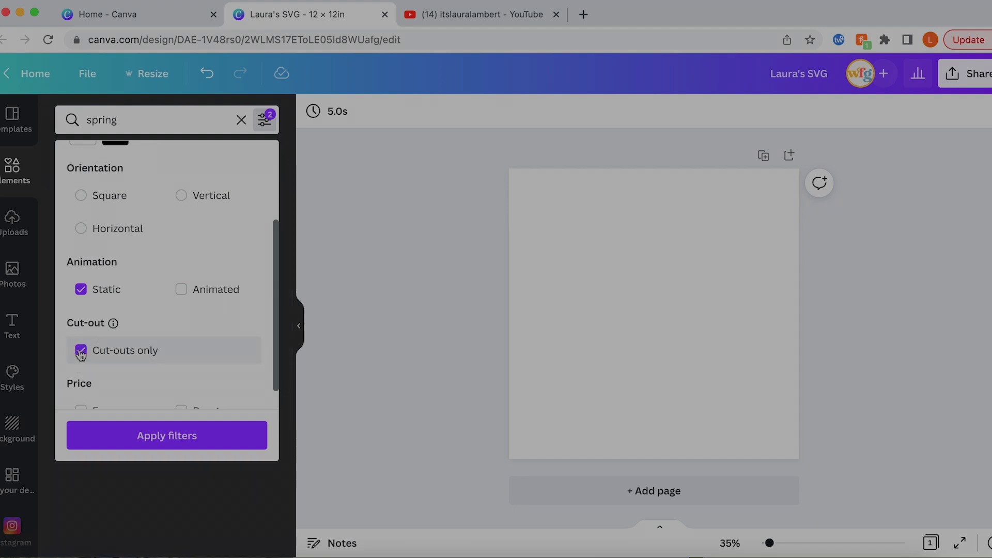
{"action": "left_click", "coordinate": [81, 351]}
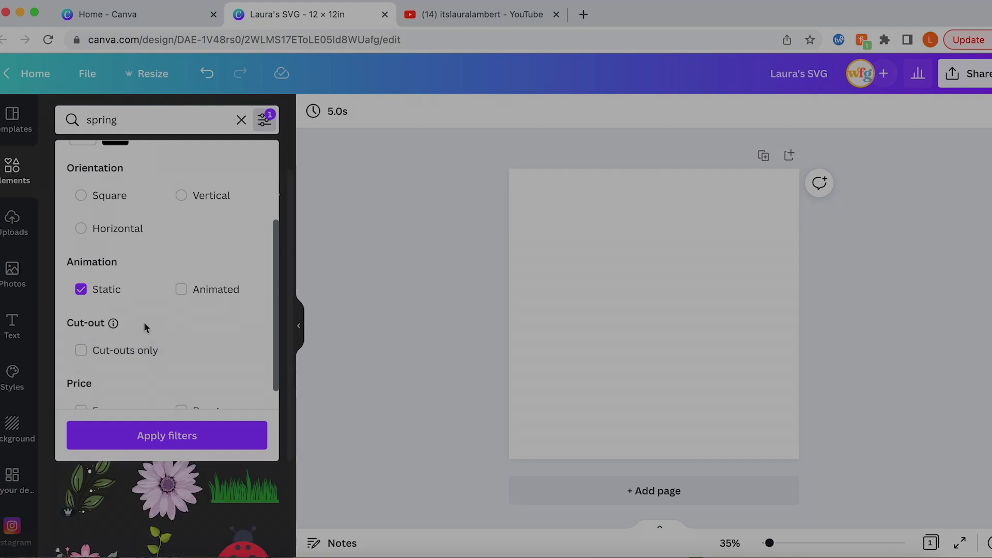
{"action": "left_click", "coordinate": [156, 433]}
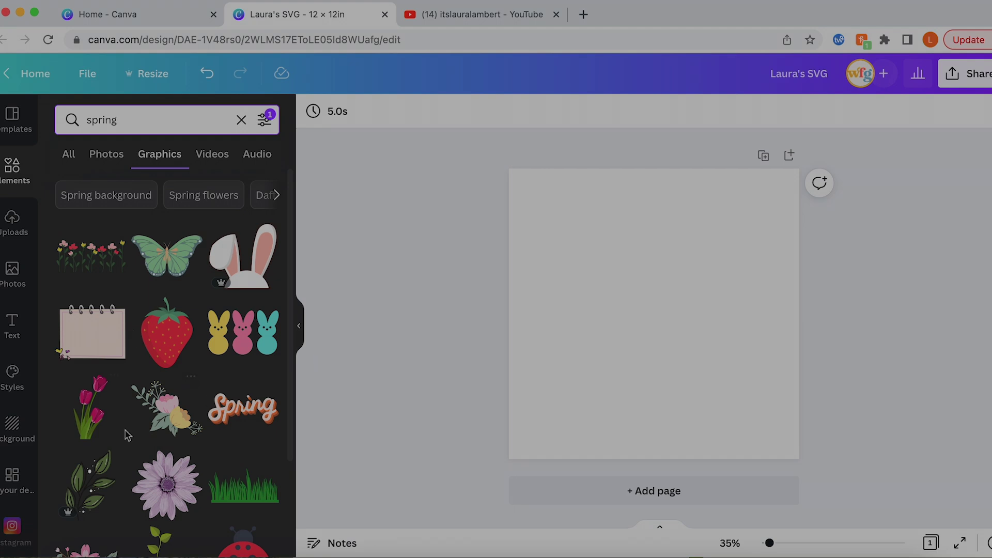
Try the green leafy branch graphic on the page and delete it.
{"action": "scroll", "coordinate": [244, 391], "scroll_direction": "down", "scroll_amount": 4}
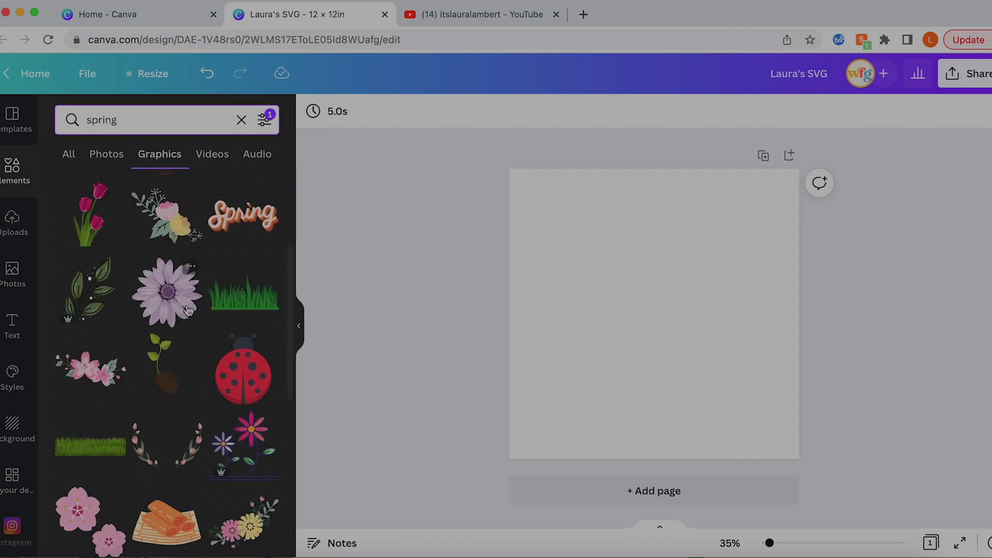
{"action": "scroll", "coordinate": [188, 289], "scroll_direction": "up", "scroll_amount": 3}
{"action": "scroll", "coordinate": [184, 350], "scroll_direction": "down", "scroll_amount": 4}
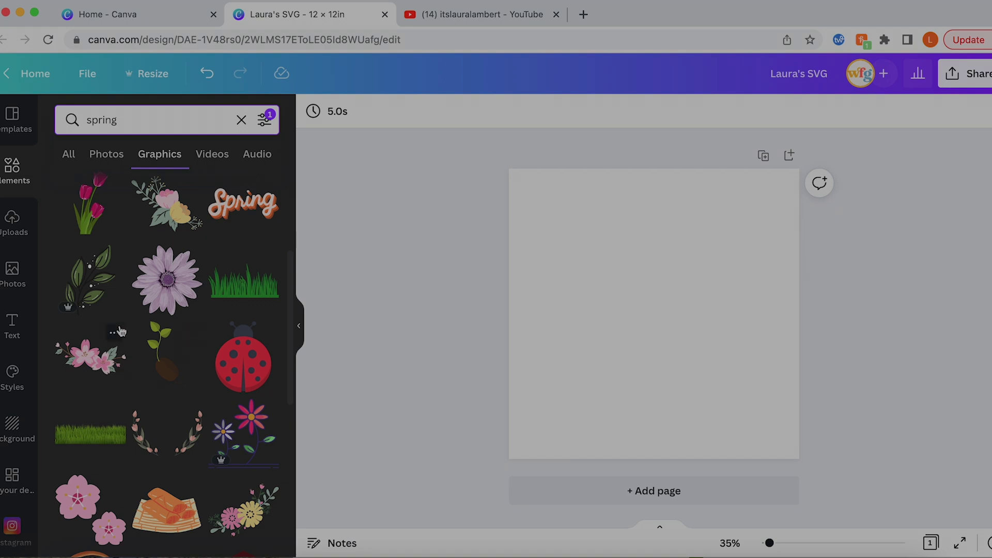
{"action": "left_click", "coordinate": [90, 279]}
{"action": "key", "text": "BackSpace"}
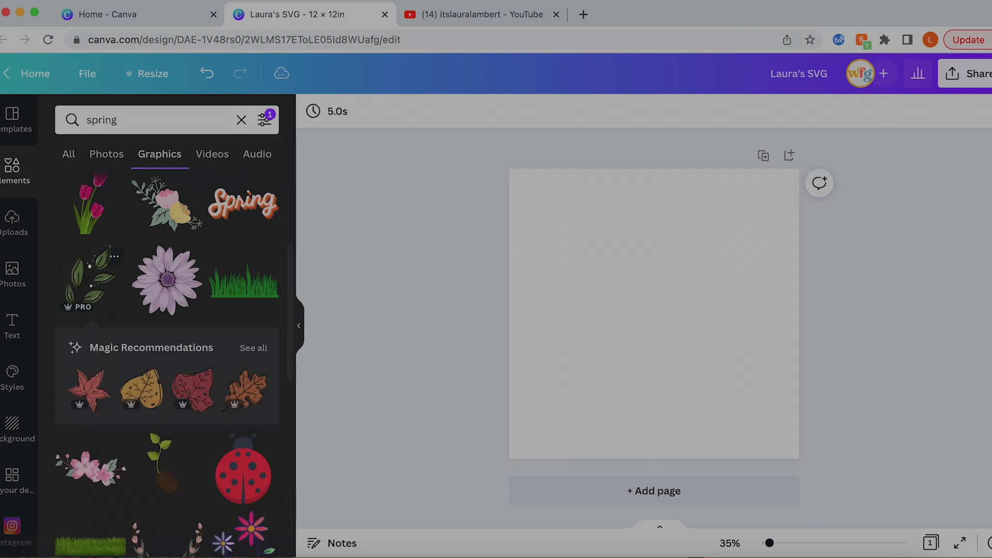
Try the spring rolls graphic centred on the page at nearly full page width and delete it.
{"action": "scroll", "coordinate": [168, 327], "scroll_direction": "down", "scroll_amount": 1}
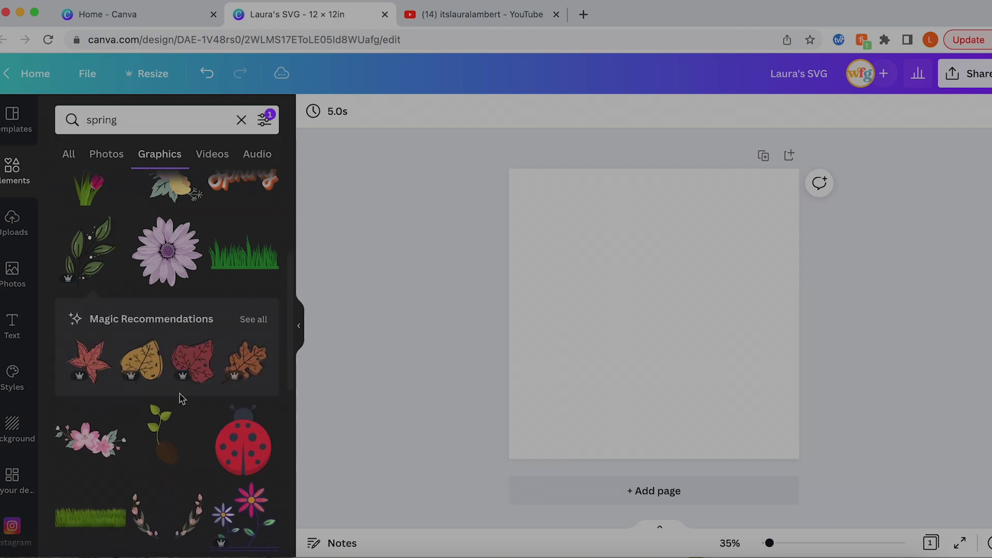
{"action": "scroll", "coordinate": [182, 398], "scroll_direction": "down", "scroll_amount": 5}
{"action": "scroll", "coordinate": [182, 398], "scroll_direction": "down", "scroll_amount": 3}
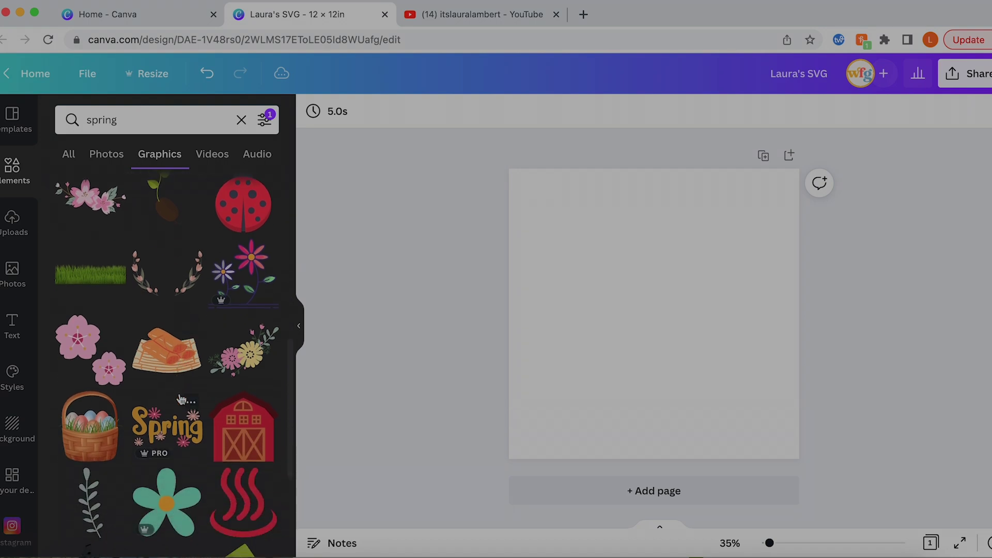
{"action": "left_click", "coordinate": [168, 367]}
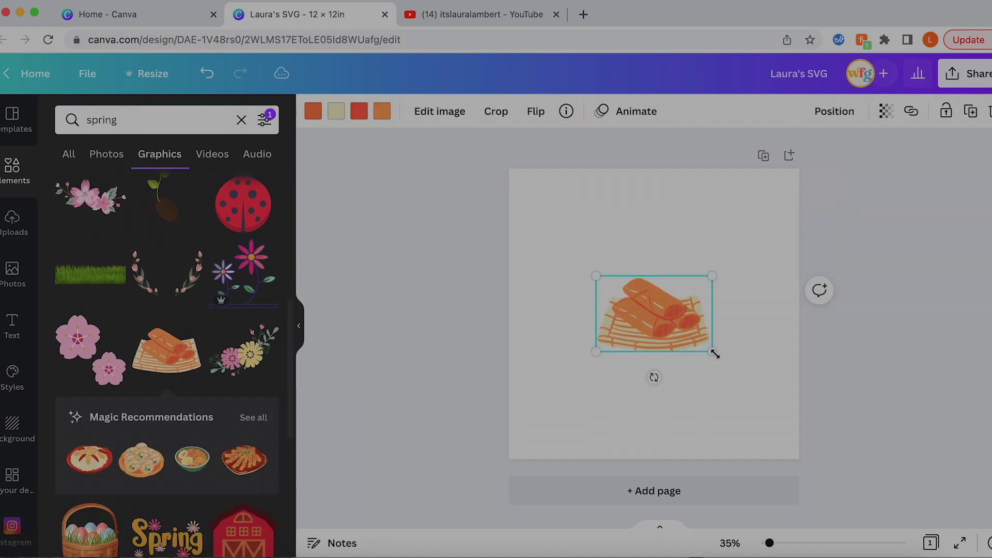
{"action": "left_click_drag", "start_coordinate": [714, 353], "coordinate": [797, 443]}
{"action": "left_click_drag", "start_coordinate": [740, 381], "coordinate": [649, 304]}
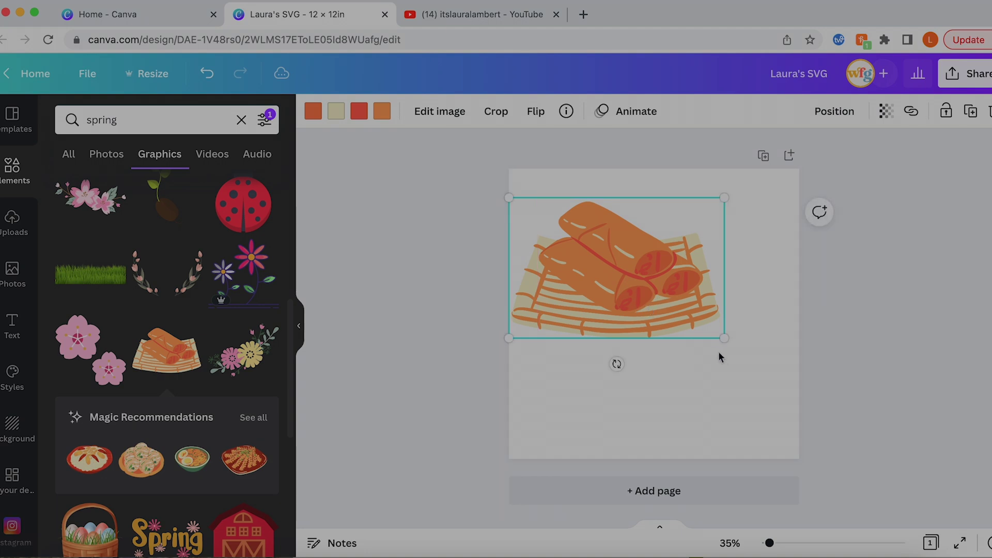
{"action": "left_click_drag", "start_coordinate": [723, 339], "coordinate": [764, 395]}
{"action": "left_click_drag", "start_coordinate": [651, 290], "coordinate": [660, 326]}
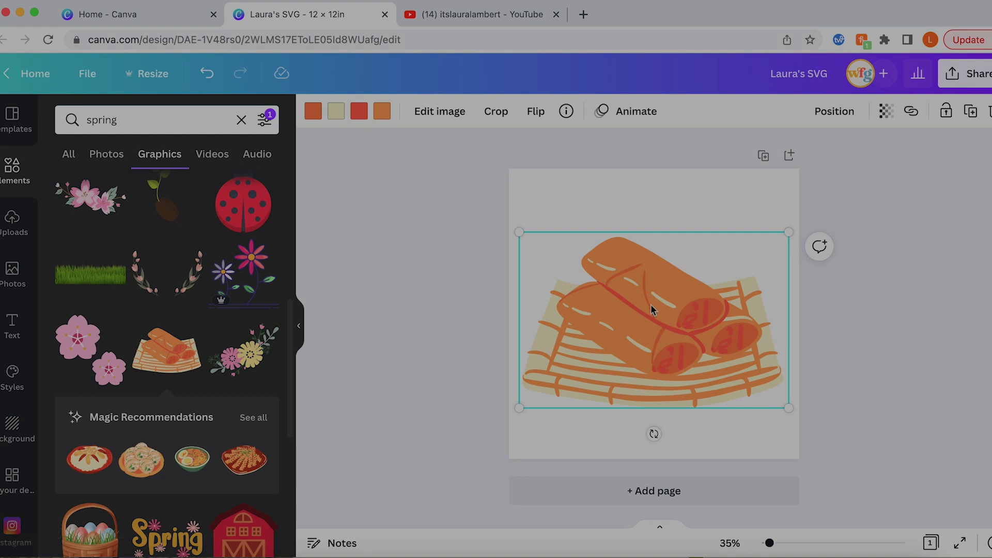
{"action": "key", "text": "Delete"}
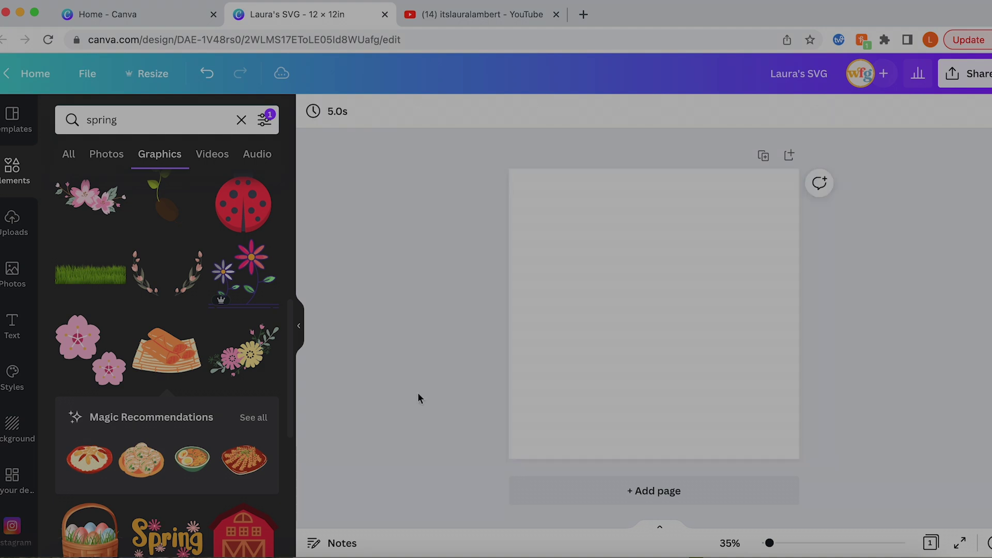
Try the recommended red-plate dish graphic centred on the page at nearly full page width and delete it.
{"action": "left_click", "coordinate": [249, 464]}
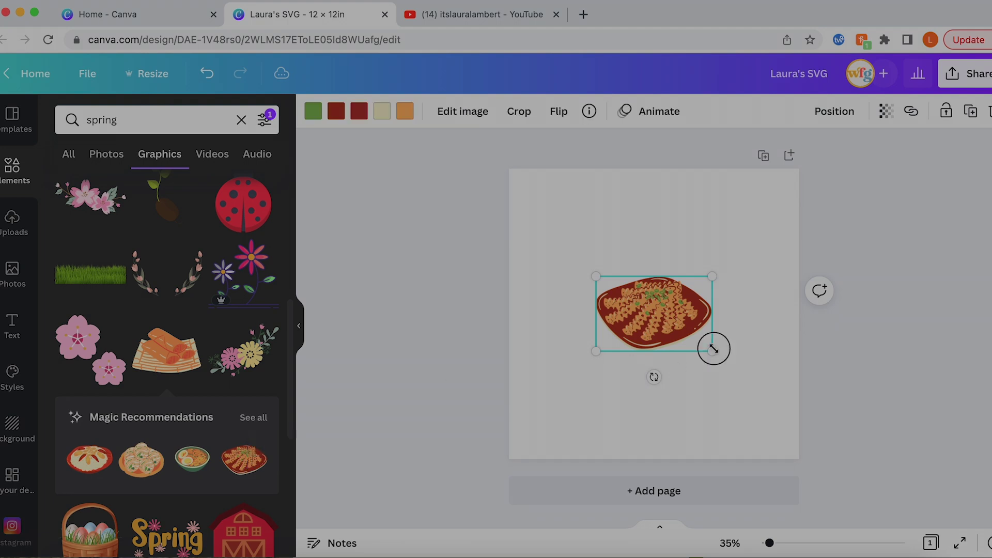
{"action": "left_click_drag", "start_coordinate": [712, 351], "coordinate": [830, 516]}
{"action": "left_click_drag", "start_coordinate": [676, 387], "coordinate": [683, 389]}
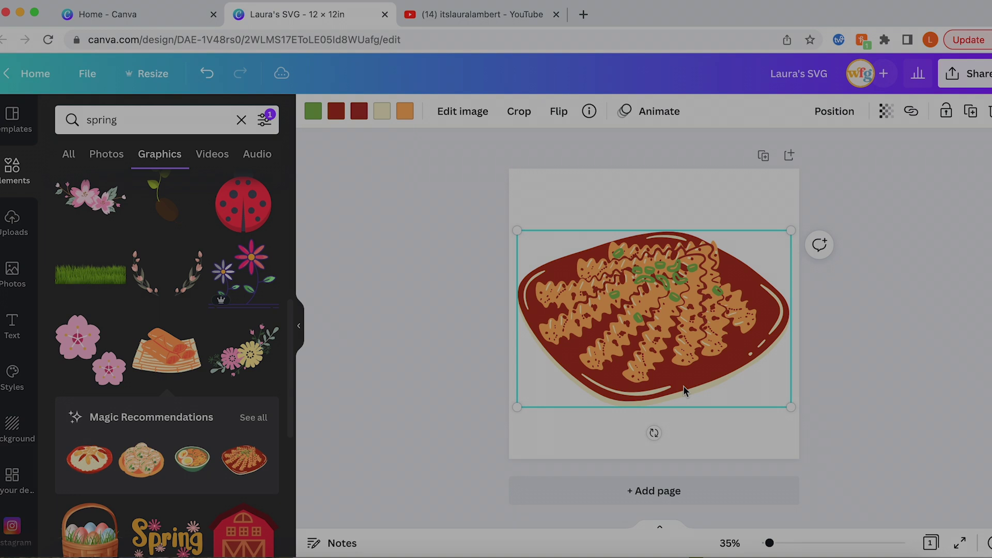
{"action": "key", "text": "Delete"}
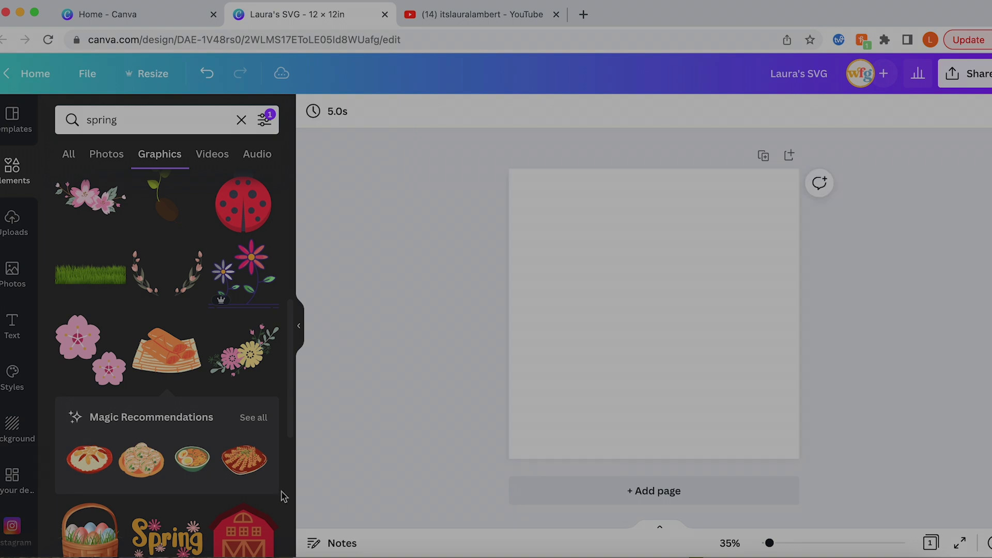
{"action": "scroll", "coordinate": [155, 353], "scroll_direction": "down", "scroll_amount": 3}
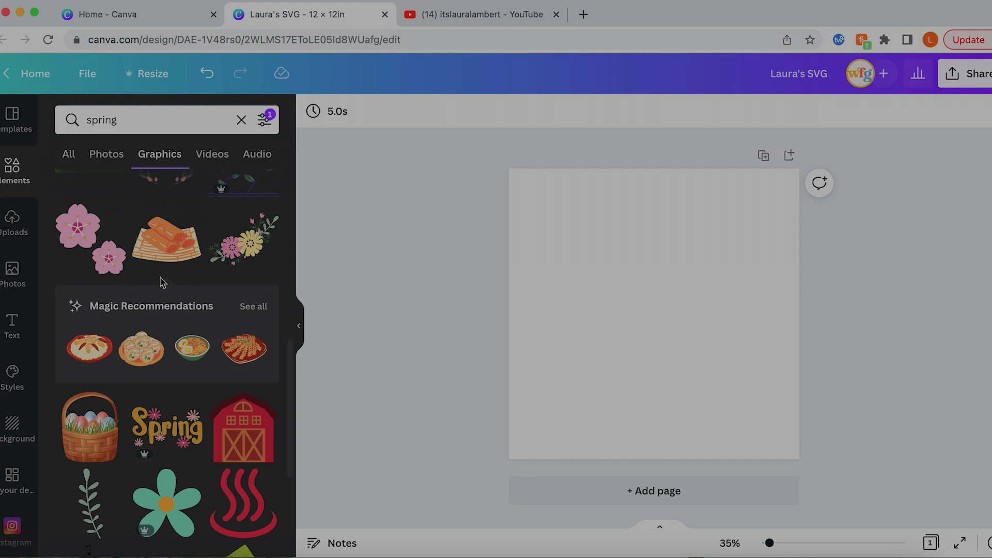
{"action": "scroll", "coordinate": [159, 281], "scroll_direction": "up", "scroll_amount": 10}
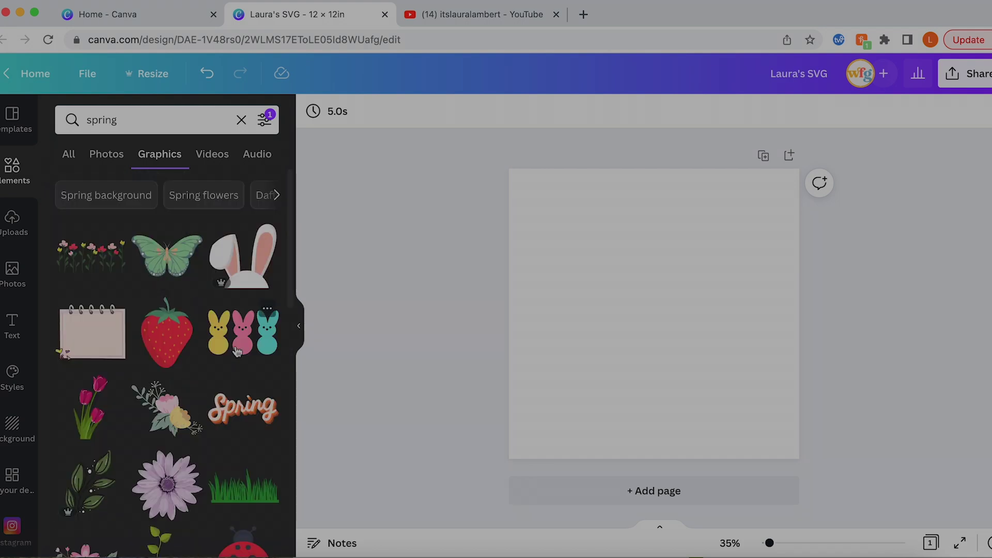
Add the pink, teal, yellow and blue droplet splash graphic, tilt it slightly clockwise and place it in the page's upper-right corner.
{"action": "scroll", "coordinate": [207, 388], "scroll_direction": "down", "scroll_amount": 2}
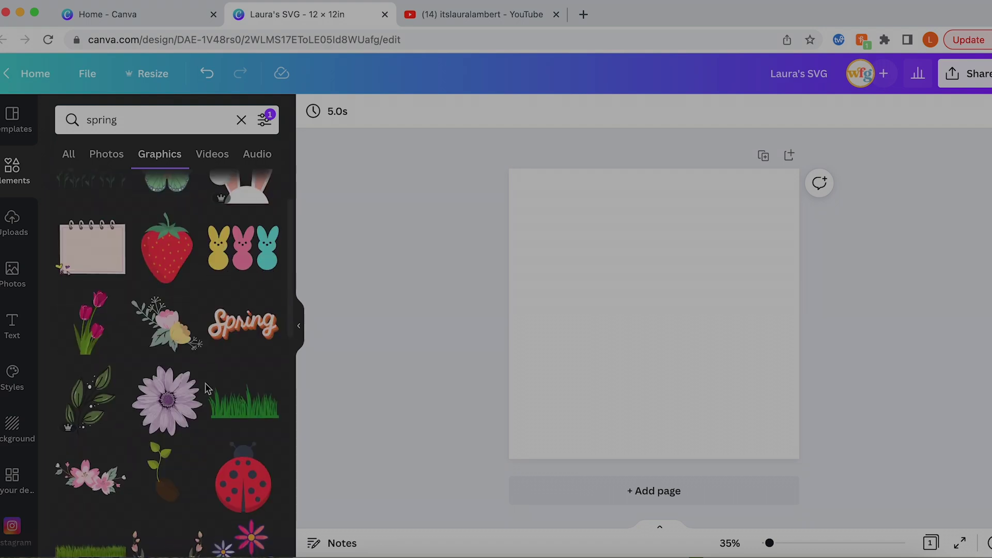
{"action": "scroll", "coordinate": [207, 389], "scroll_direction": "down", "scroll_amount": 1}
{"action": "scroll", "coordinate": [206, 389], "scroll_direction": "down", "scroll_amount": 6}
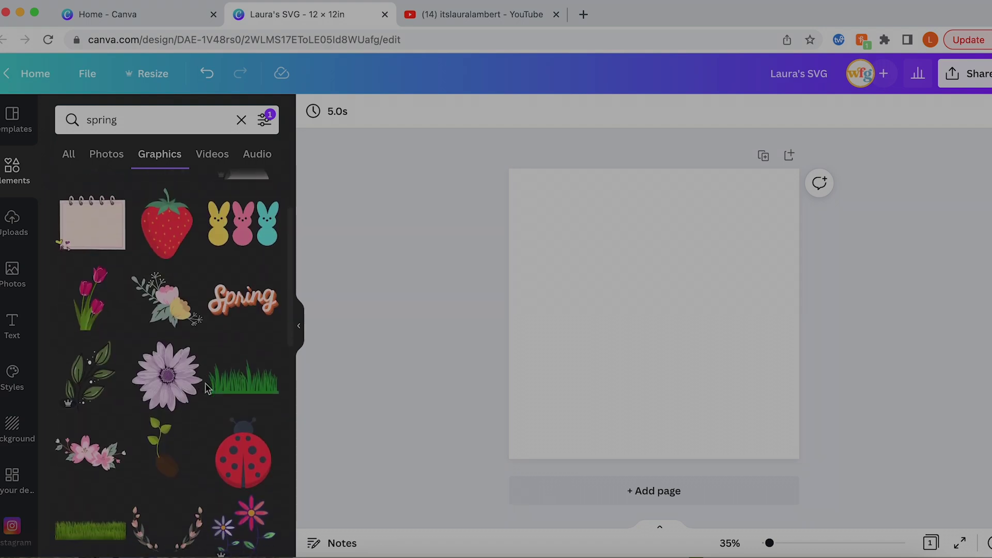
{"action": "scroll", "coordinate": [206, 389], "scroll_direction": "down", "scroll_amount": 7}
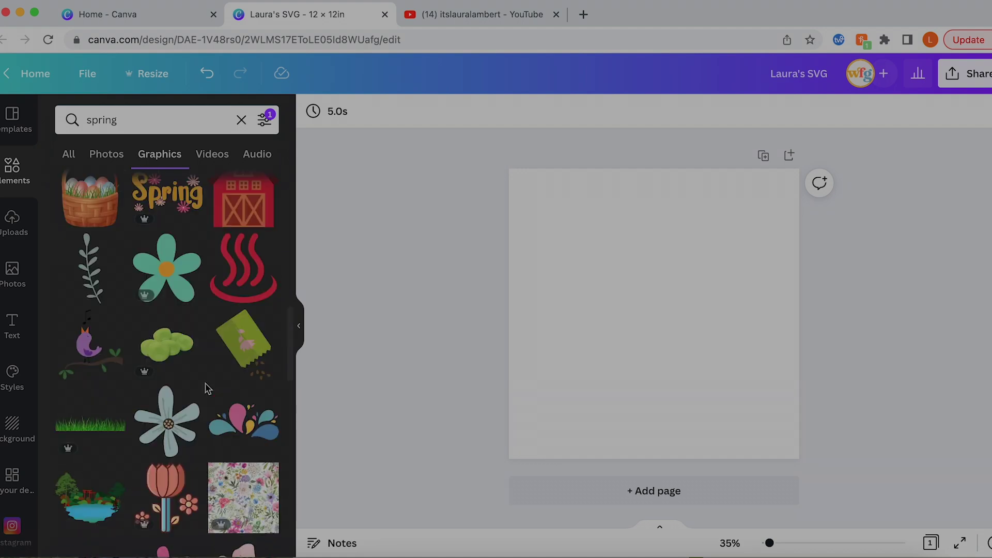
{"action": "scroll", "coordinate": [207, 389], "scroll_direction": "down", "scroll_amount": 3}
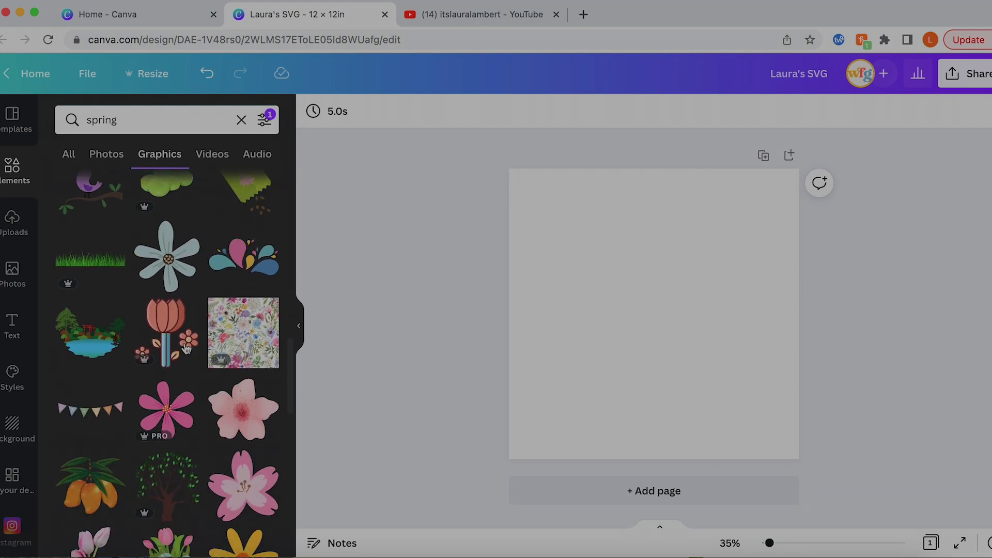
{"action": "left_click", "coordinate": [234, 266]}
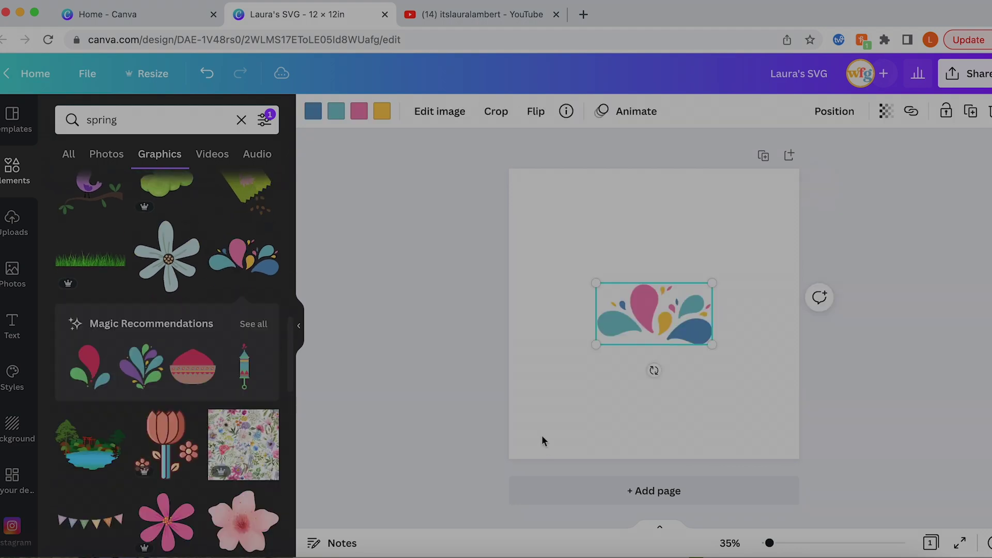
{"action": "left_click_drag", "start_coordinate": [655, 371], "coordinate": [629, 364]}
{"action": "left_click_drag", "start_coordinate": [671, 316], "coordinate": [742, 230]}
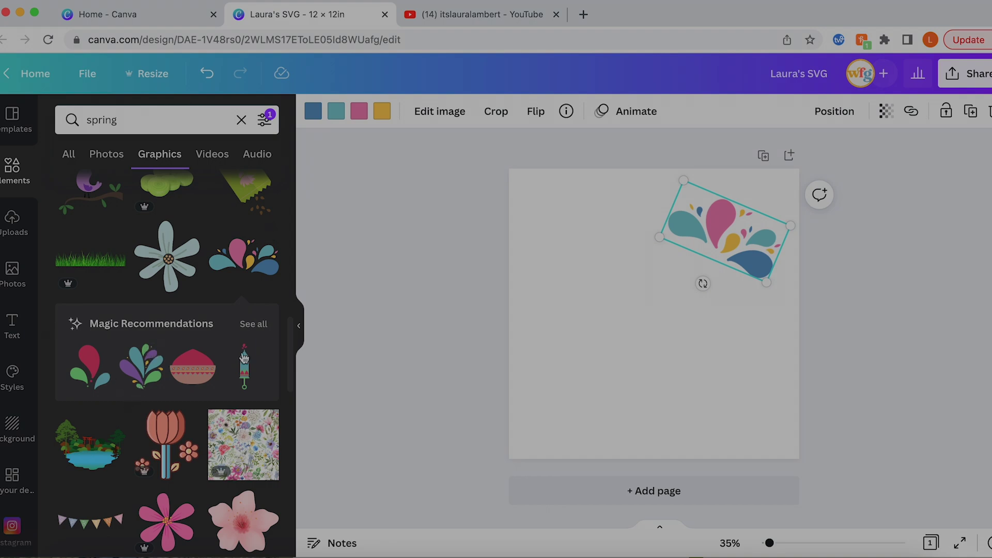
Add the recommended purple, teal and green droplet burst, rotated to fan outward, in the page's lower-left corner.
{"action": "left_click", "coordinate": [148, 383]}
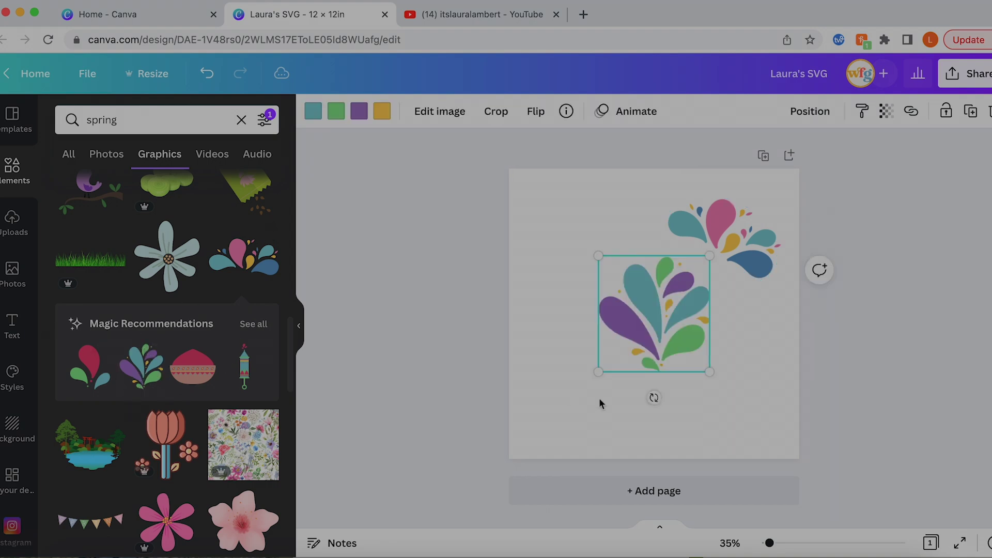
{"action": "left_click_drag", "start_coordinate": [634, 314], "coordinate": [564, 328]}
{"action": "left_click_drag", "start_coordinate": [586, 411], "coordinate": [667, 284]}
{"action": "left_click_drag", "start_coordinate": [613, 327], "coordinate": [612, 383]}
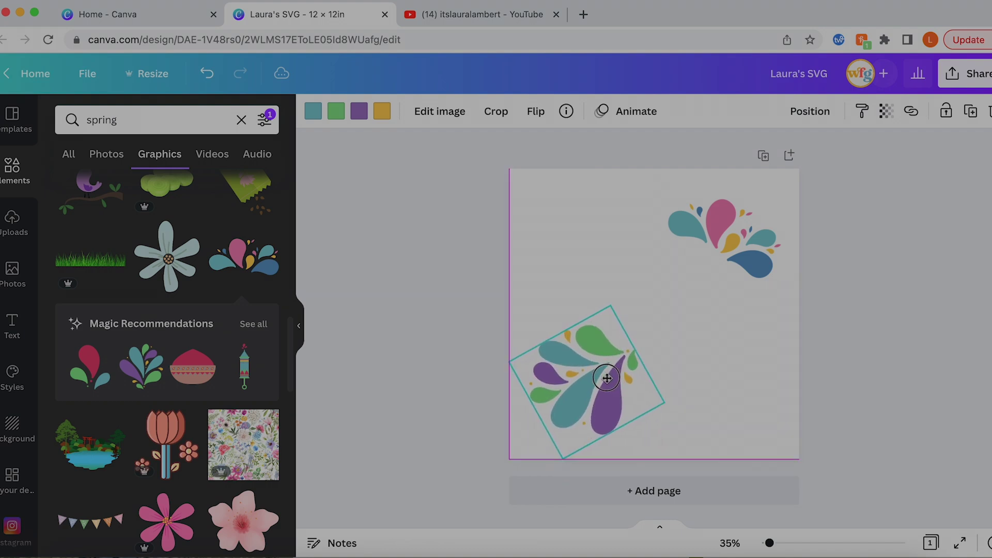
{"action": "left_click", "coordinate": [475, 350]}
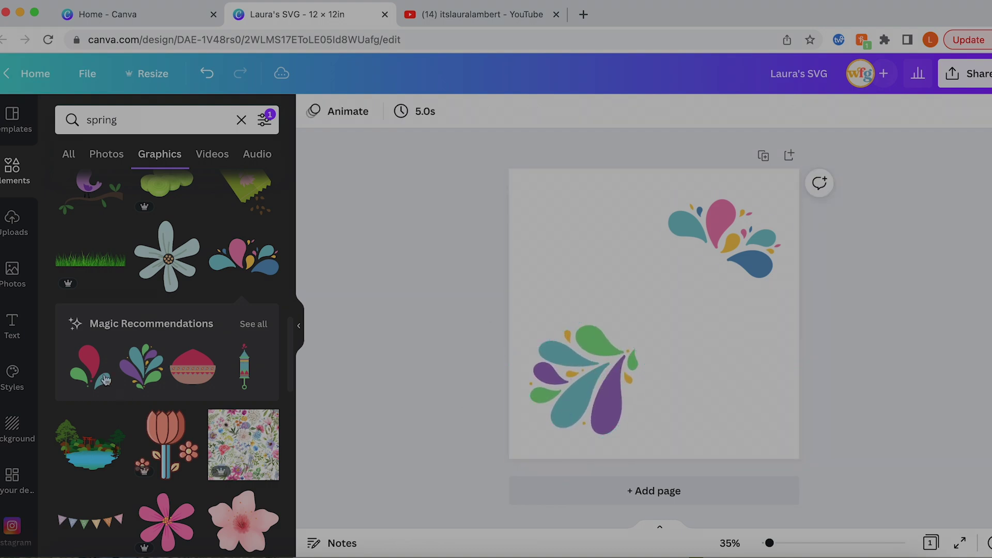
Add the recommended red, green and teal three-drop graphic, rotated counterclockwise to point outward, in the page's upper-left corner.
{"action": "left_click", "coordinate": [89, 368]}
{"action": "left_click_drag", "start_coordinate": [627, 321], "coordinate": [541, 237]}
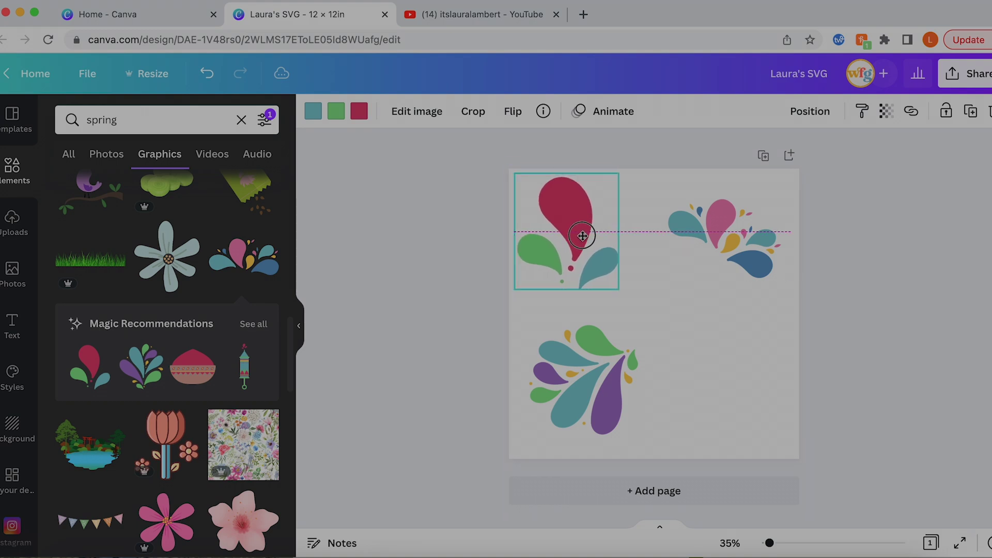
{"action": "left_click_drag", "start_coordinate": [568, 314], "coordinate": [622, 290]}
{"action": "left_click_drag", "start_coordinate": [599, 243], "coordinate": [609, 247]}
{"action": "left_click", "coordinate": [432, 290]}
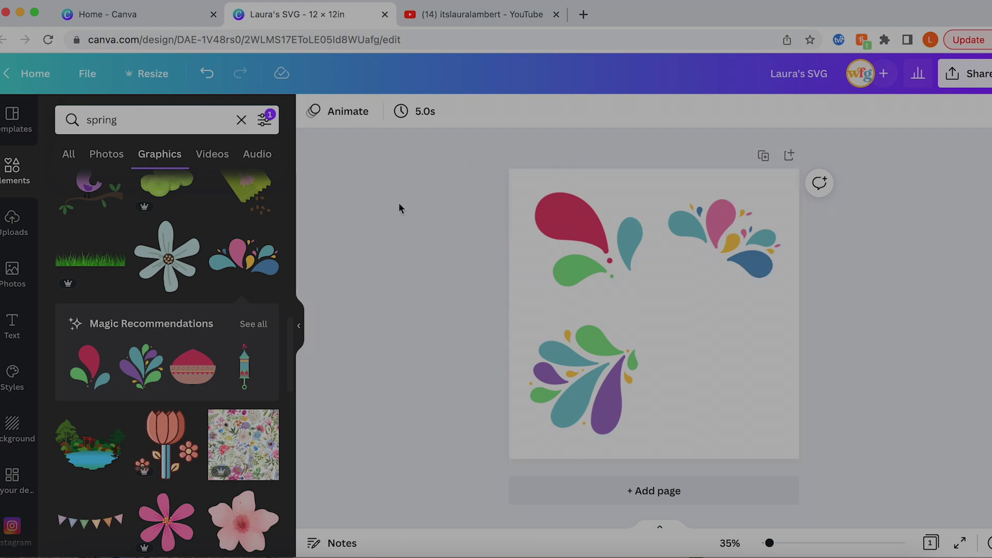
Recolour the three-drop graphic with document colours, changing its green to pink and its red to blue.
{"action": "left_click", "coordinate": [721, 243]}
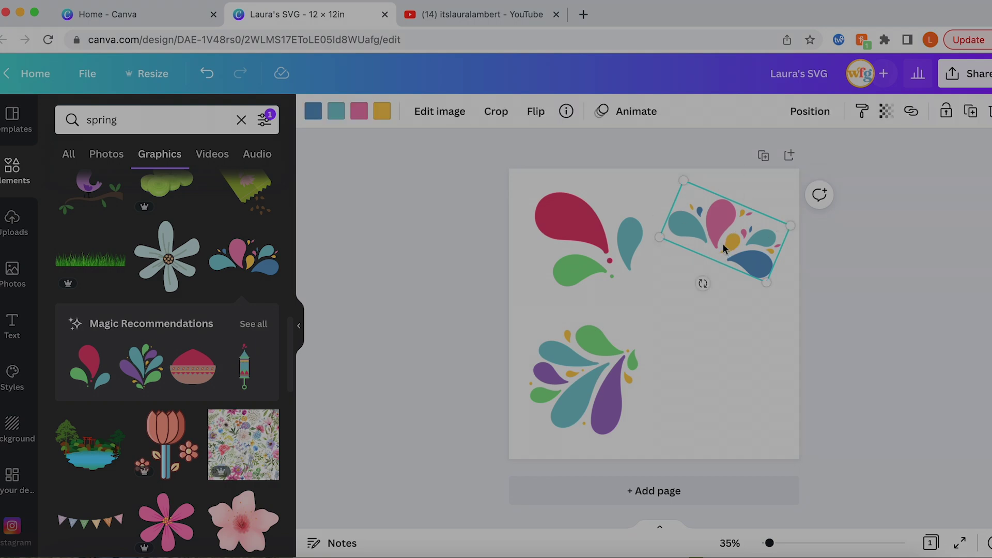
{"action": "left_click", "coordinate": [593, 247]}
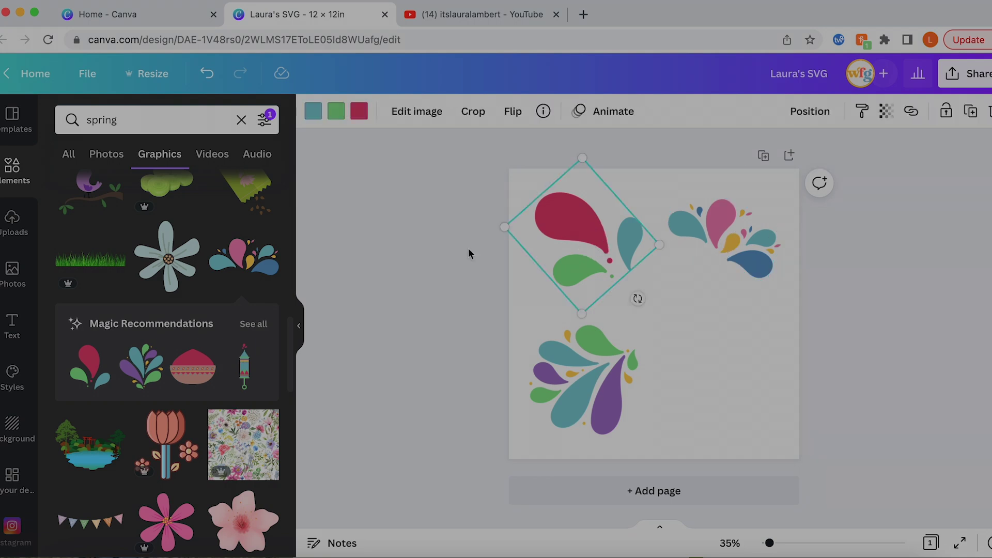
{"action": "left_click", "coordinate": [337, 112]}
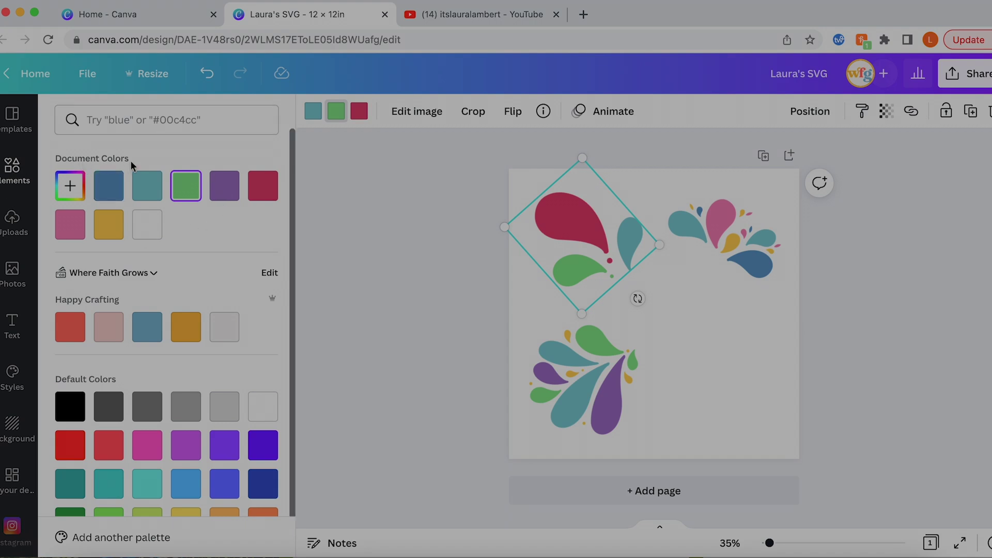
{"action": "left_click", "coordinate": [71, 221]}
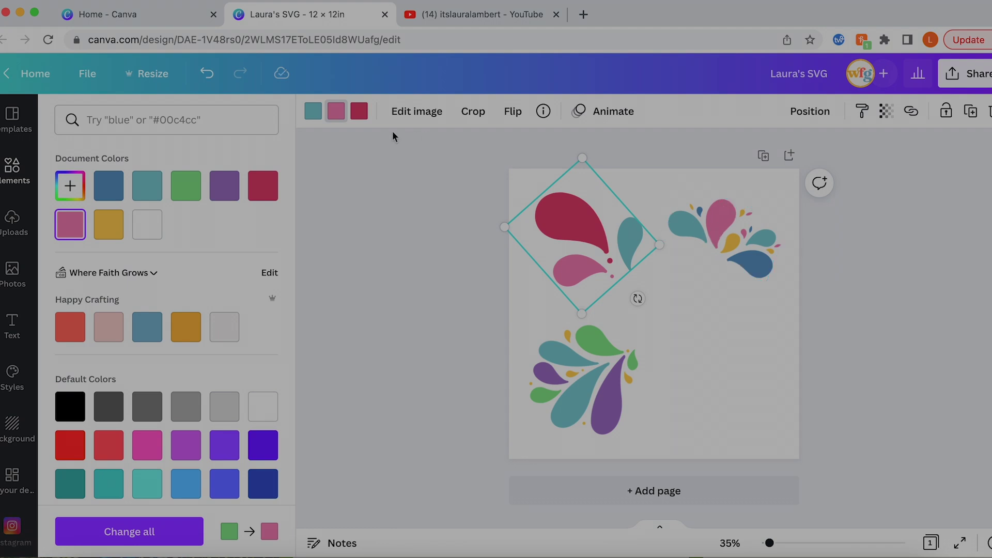
{"action": "left_click", "coordinate": [359, 111]}
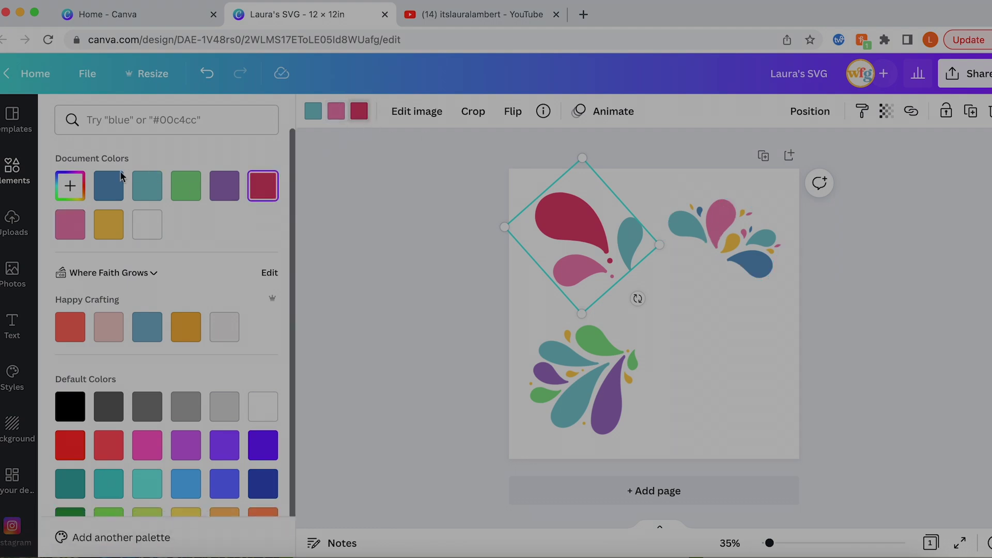
{"action": "left_click", "coordinate": [108, 185]}
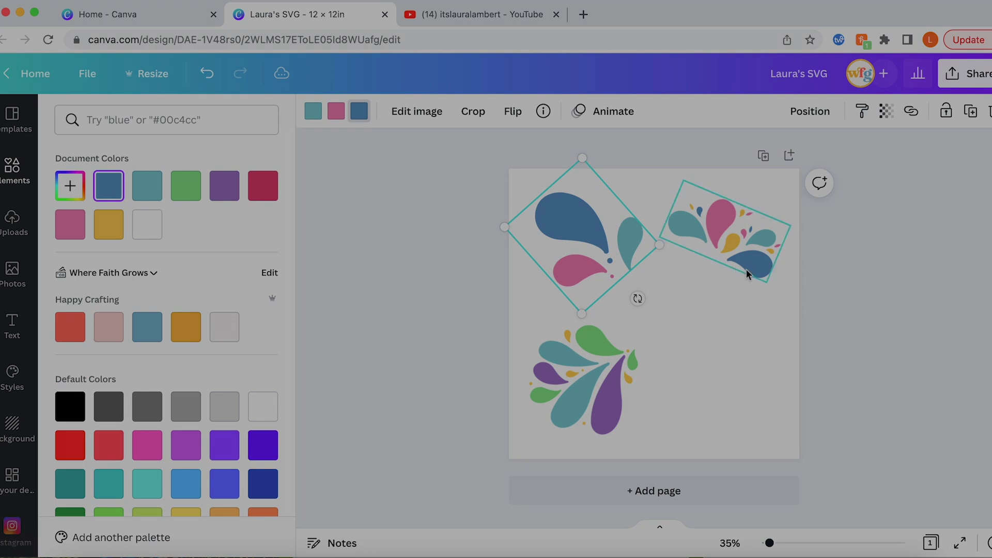
Recolour the droplet burst with document colours, changing purple to pink, green to teal and the original teal to blue.
{"action": "left_click", "coordinate": [587, 372]}
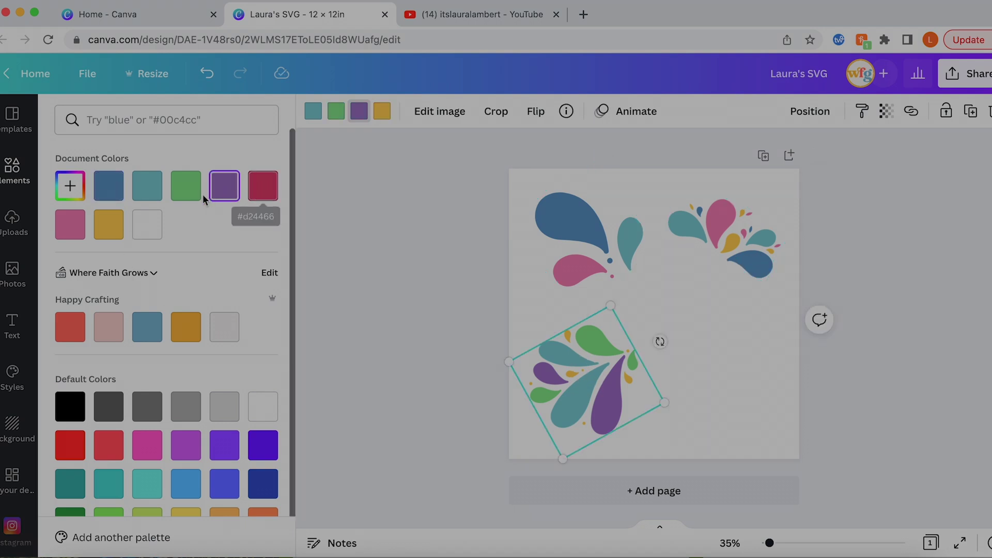
{"action": "left_click", "coordinate": [72, 233]}
{"action": "left_click", "coordinate": [335, 111]}
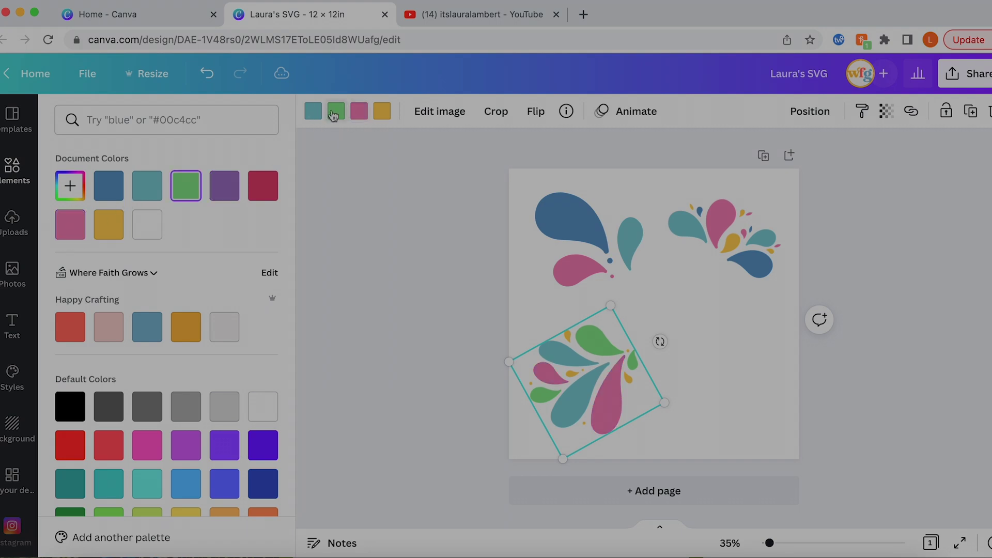
{"action": "left_click", "coordinate": [148, 187]}
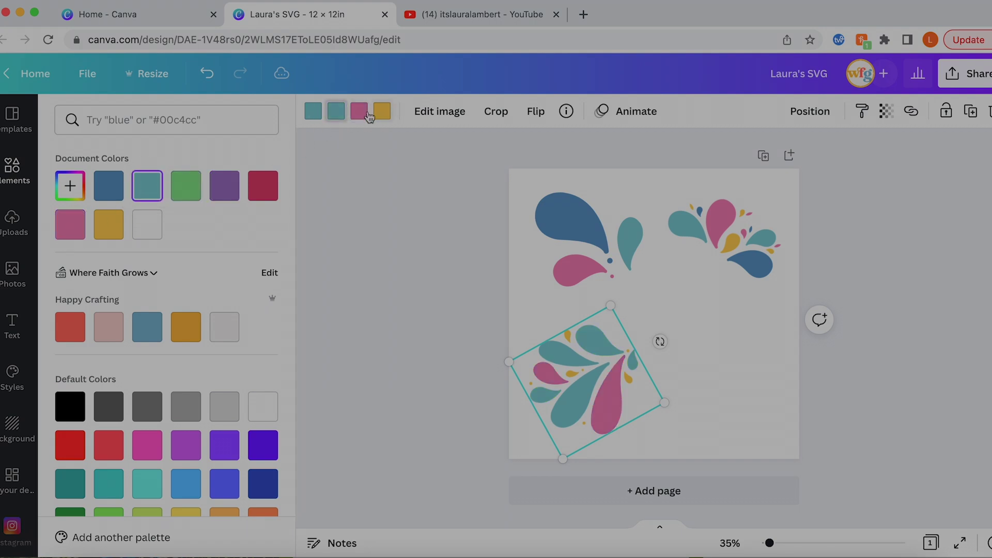
{"action": "left_click", "coordinate": [360, 117]}
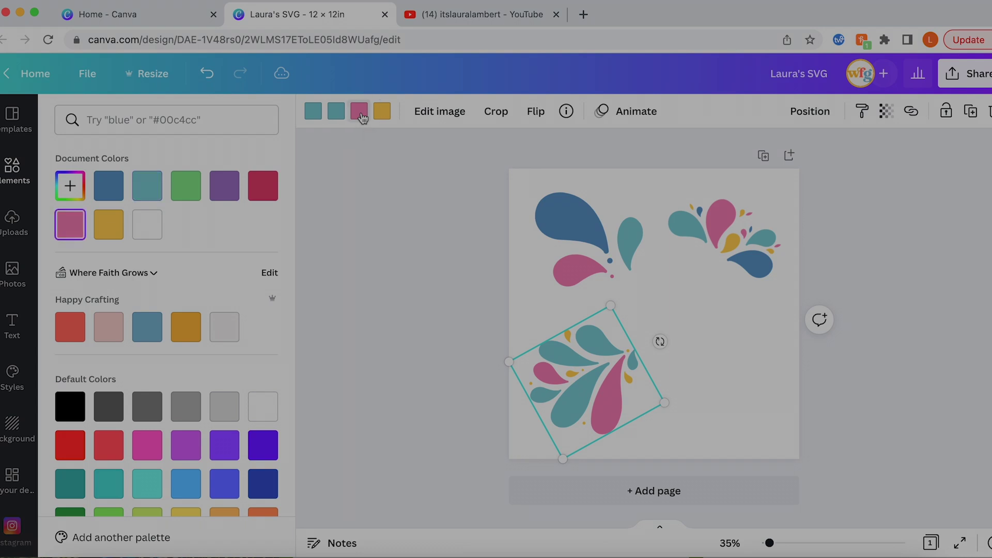
{"action": "left_click", "coordinate": [313, 115]}
{"action": "left_click", "coordinate": [109, 192]}
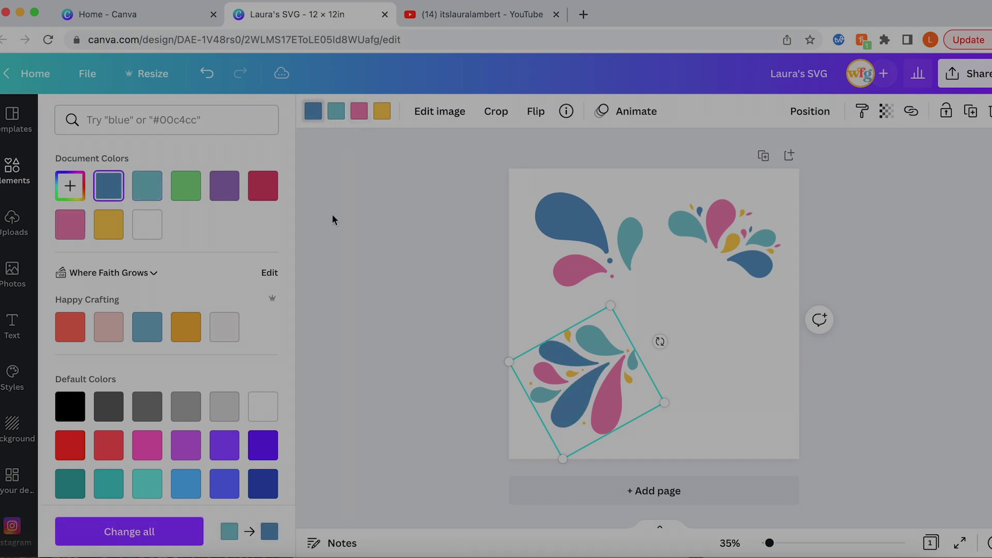
{"action": "left_click", "coordinate": [479, 238]}
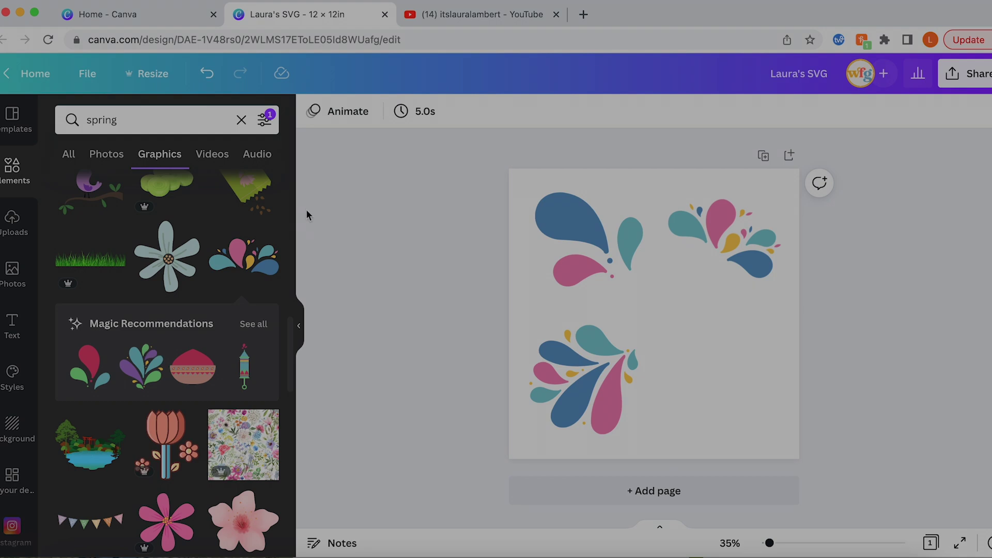
Browse more graphics like the droplet splash for matching elements and return to the spring results.
{"action": "mouse_move", "coordinate": [270, 257]}
{"action": "left_click", "coordinate": [267, 233]}
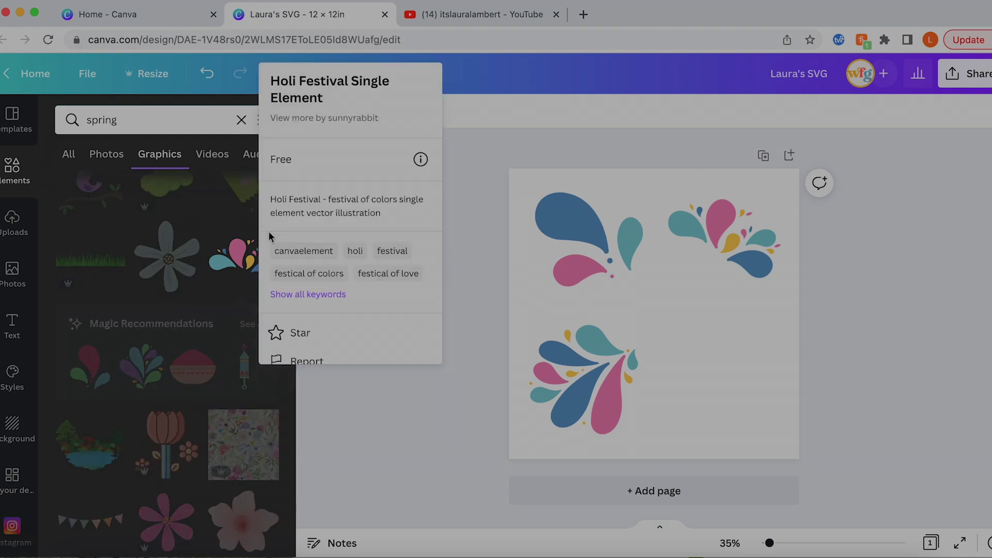
{"action": "scroll", "coordinate": [328, 252], "scroll_direction": "down", "scroll_amount": 3}
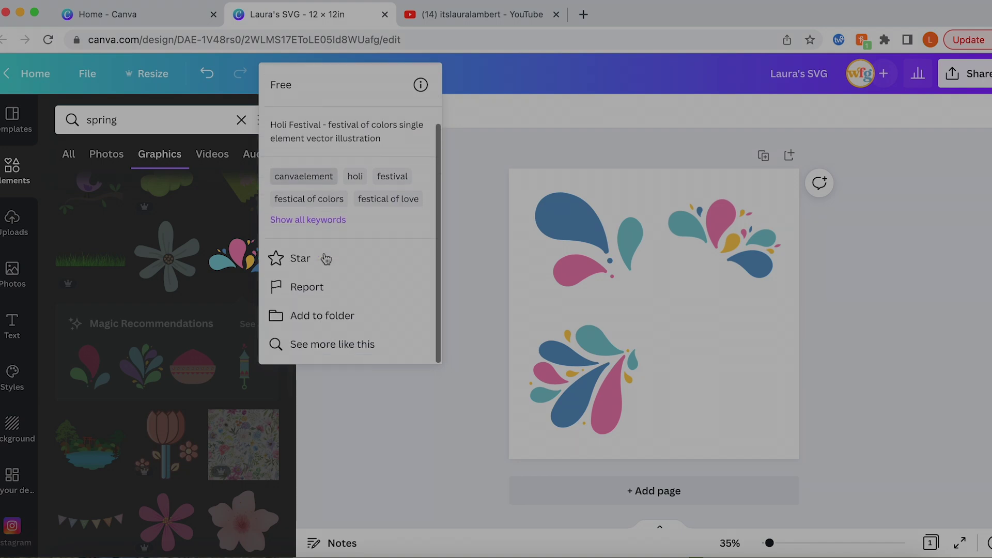
{"action": "left_click", "coordinate": [324, 348]}
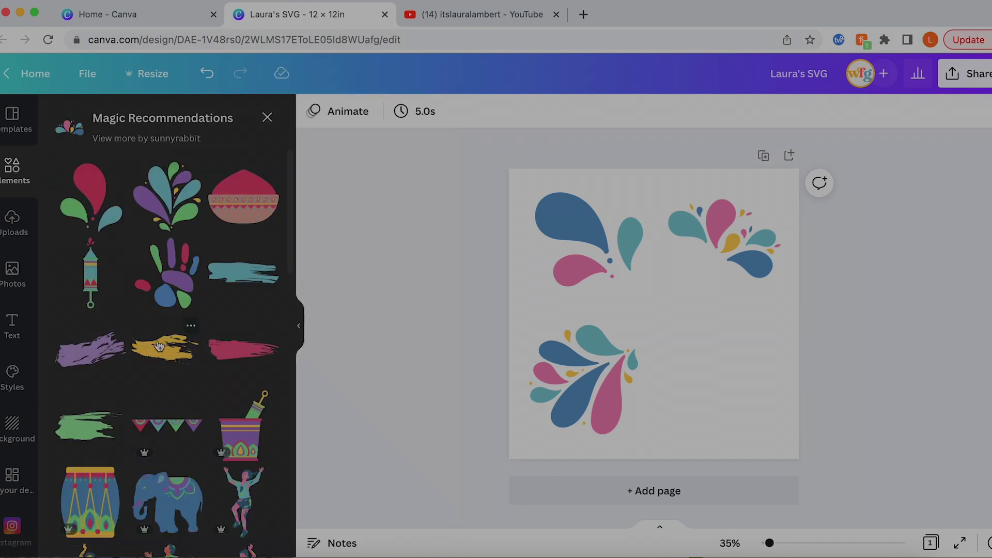
{"action": "scroll", "coordinate": [146, 381], "scroll_direction": "down", "scroll_amount": 1}
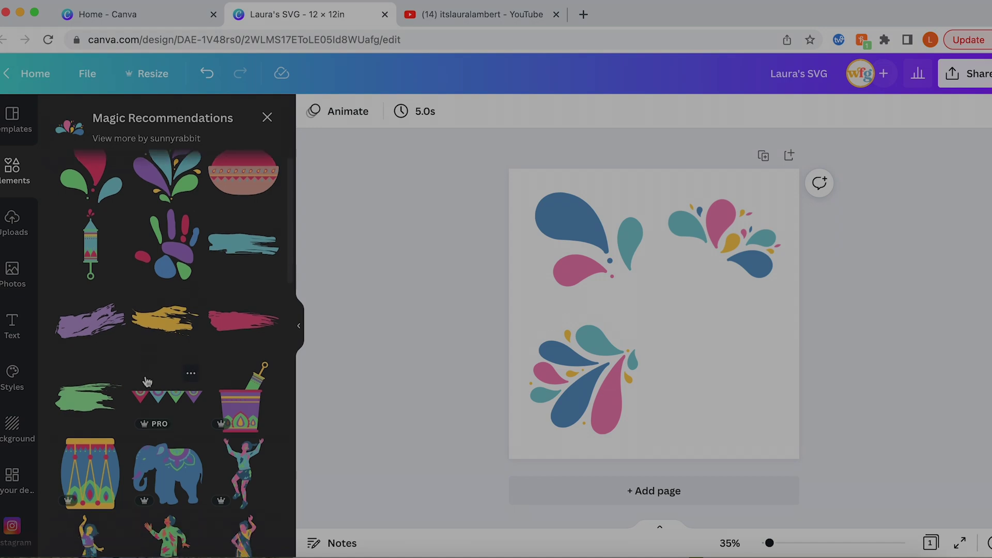
{"action": "scroll", "coordinate": [146, 381], "scroll_direction": "down", "scroll_amount": 5}
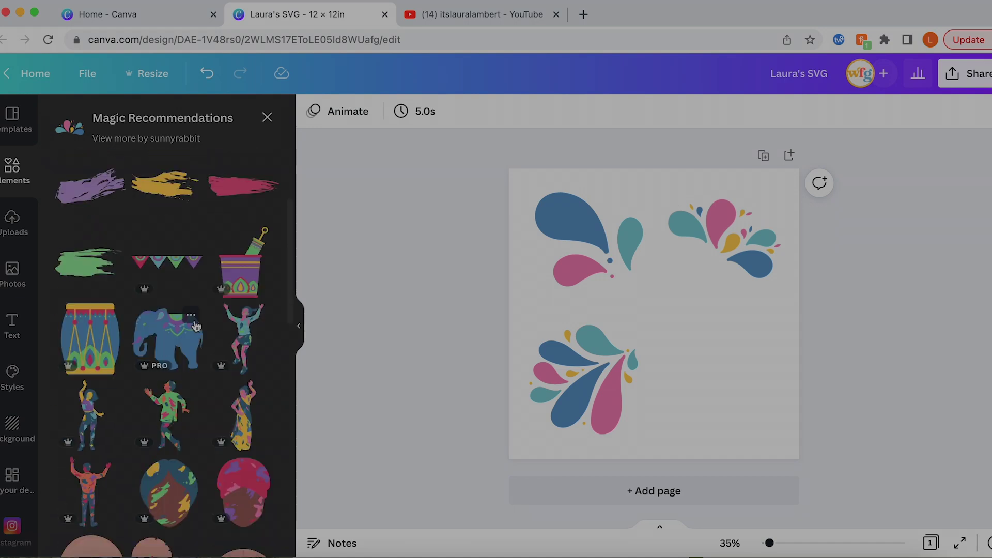
{"action": "scroll", "coordinate": [195, 325], "scroll_direction": "up", "scroll_amount": 6}
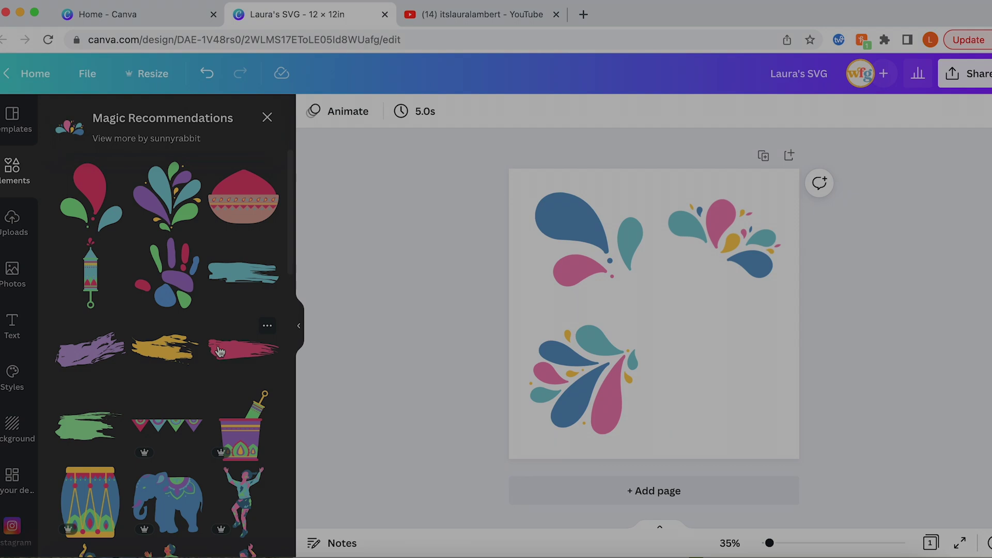
{"action": "scroll", "coordinate": [220, 351], "scroll_direction": "down", "scroll_amount": 8}
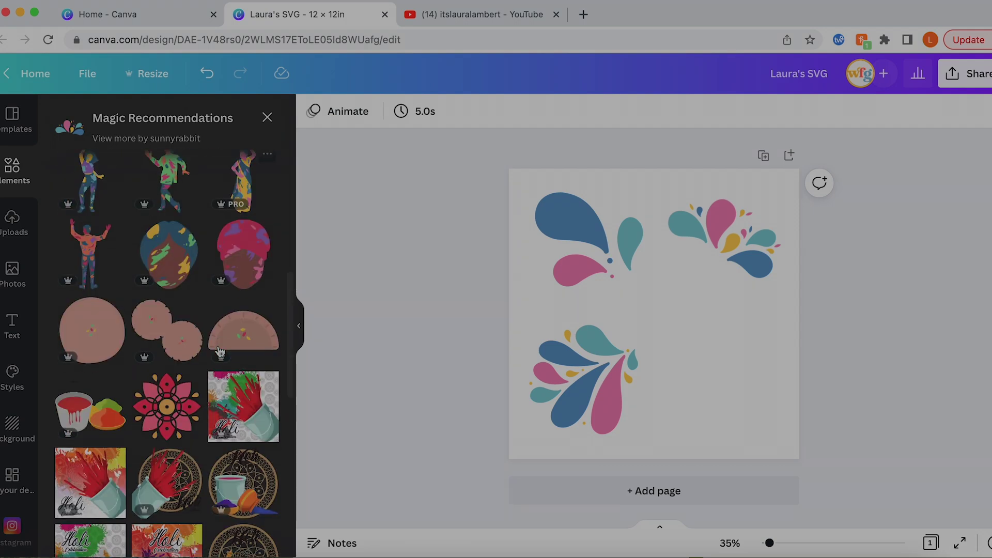
{"action": "scroll", "coordinate": [237, 259], "scroll_direction": "up", "scroll_amount": 8}
{"action": "left_click", "coordinate": [267, 117]}
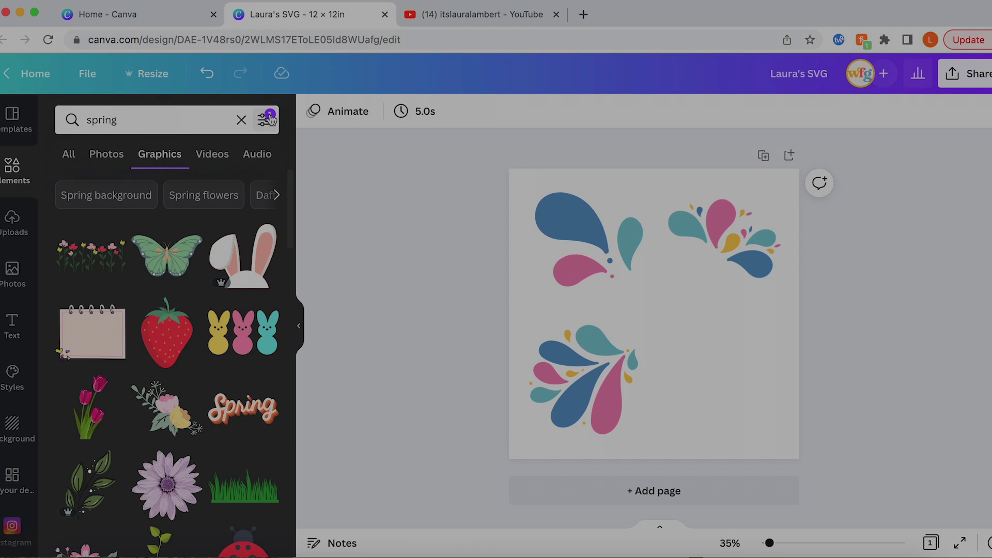
Try the orange Spring lettering graphic near the page centre at about three quarters of the page width and delete it.
{"action": "scroll", "coordinate": [163, 388], "scroll_direction": "down", "scroll_amount": 3}
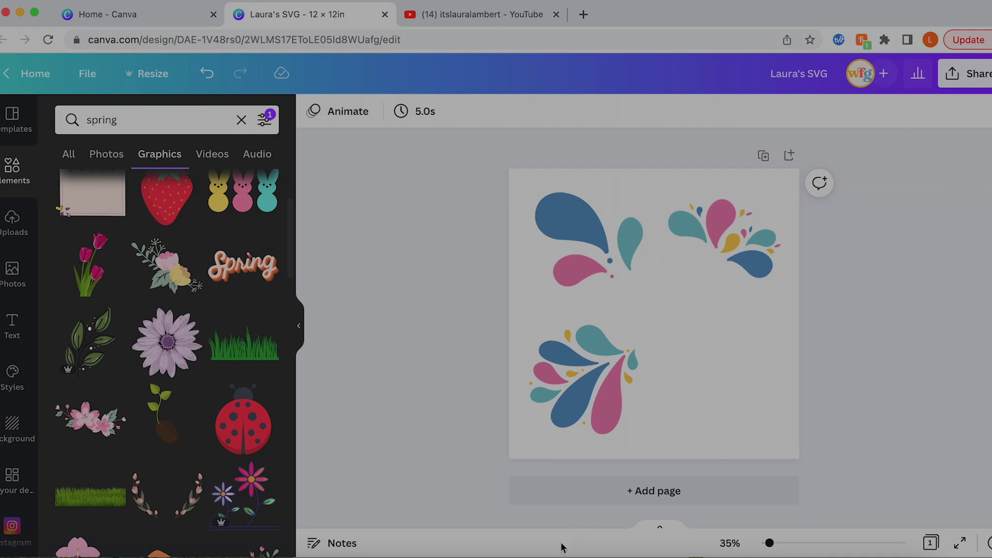
{"action": "left_click", "coordinate": [229, 274]}
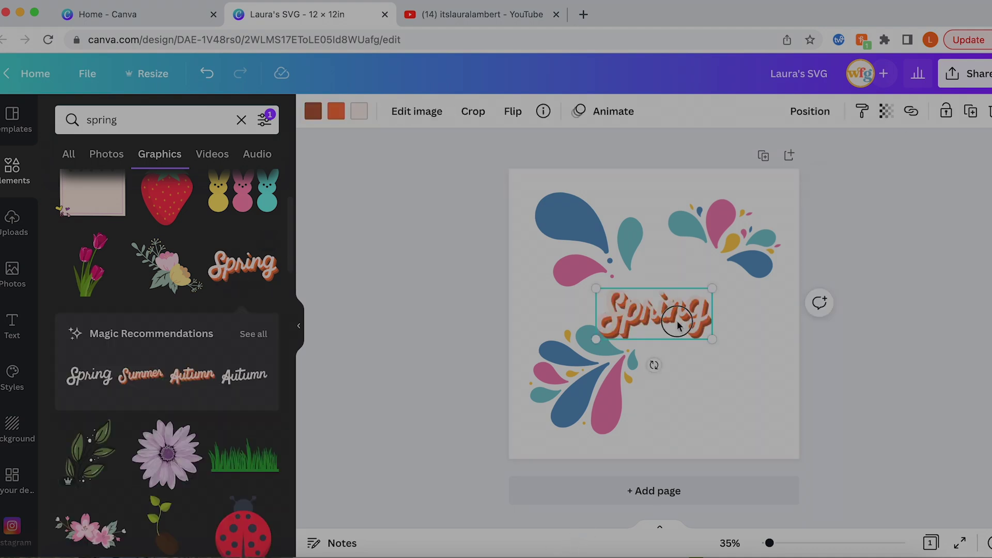
{"action": "left_click_drag", "start_coordinate": [678, 322], "coordinate": [788, 372]}
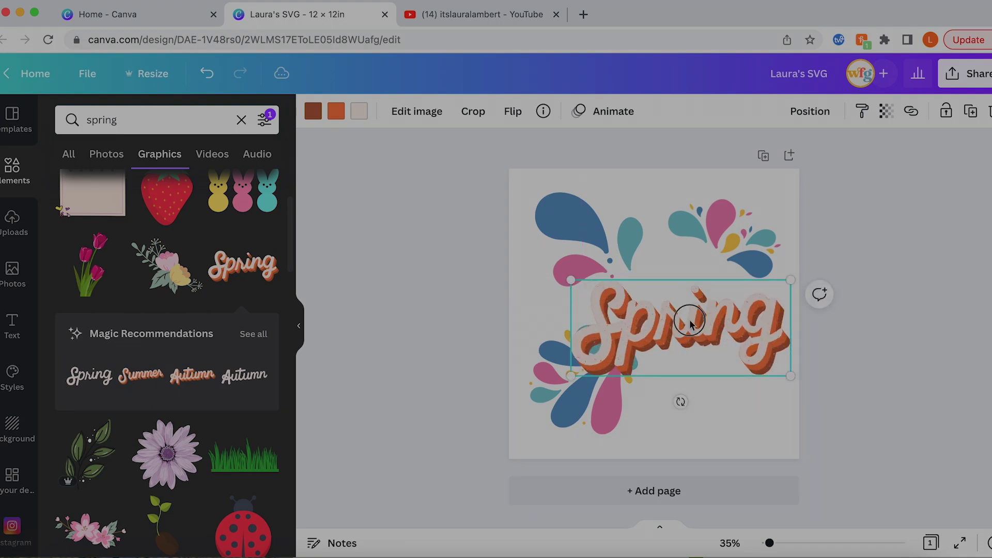
{"action": "left_click_drag", "start_coordinate": [690, 324], "coordinate": [666, 298]}
{"action": "key", "text": "Delete"}
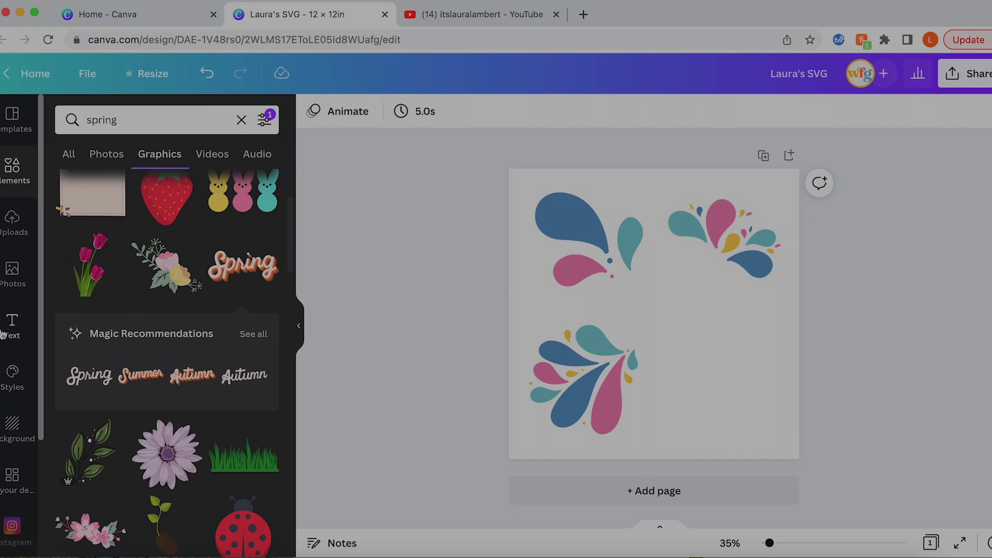
Try the orange Spring lettering graphic on the page once more and delete it.
{"action": "left_click", "coordinate": [234, 249]}
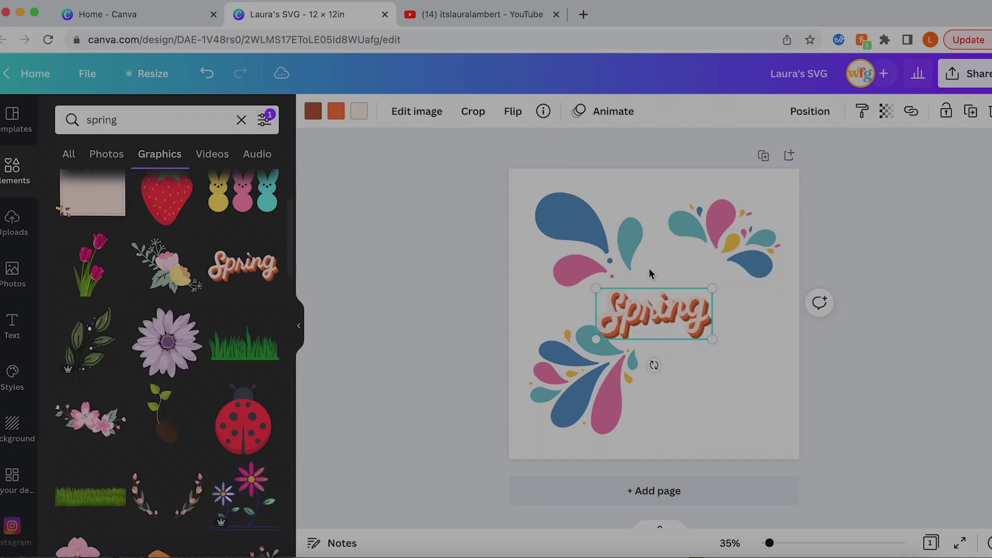
{"action": "key", "text": "Delete"}
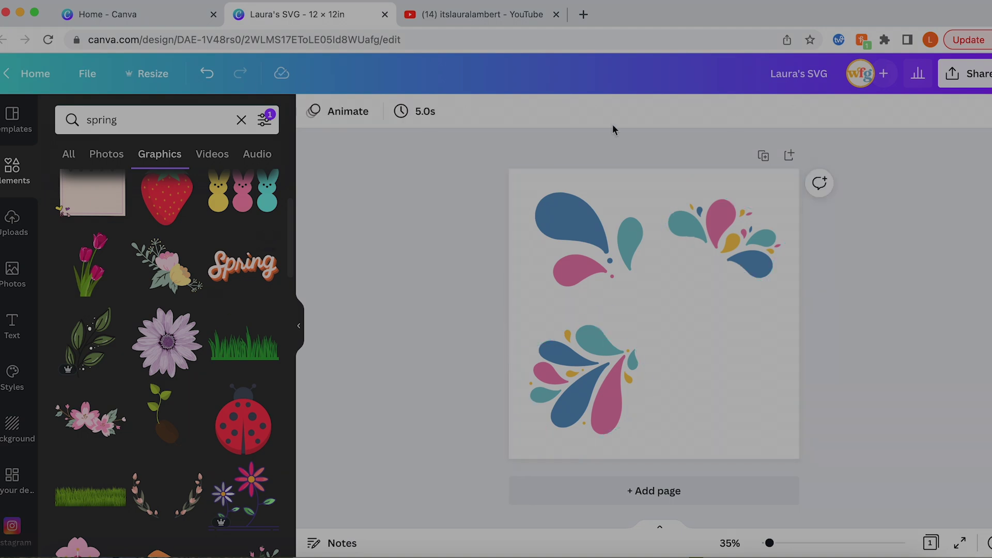
Add a heading near the page centre, enlarge it to about size 81 and set its text to Hello.
{"action": "left_click", "coordinate": [13, 323]}
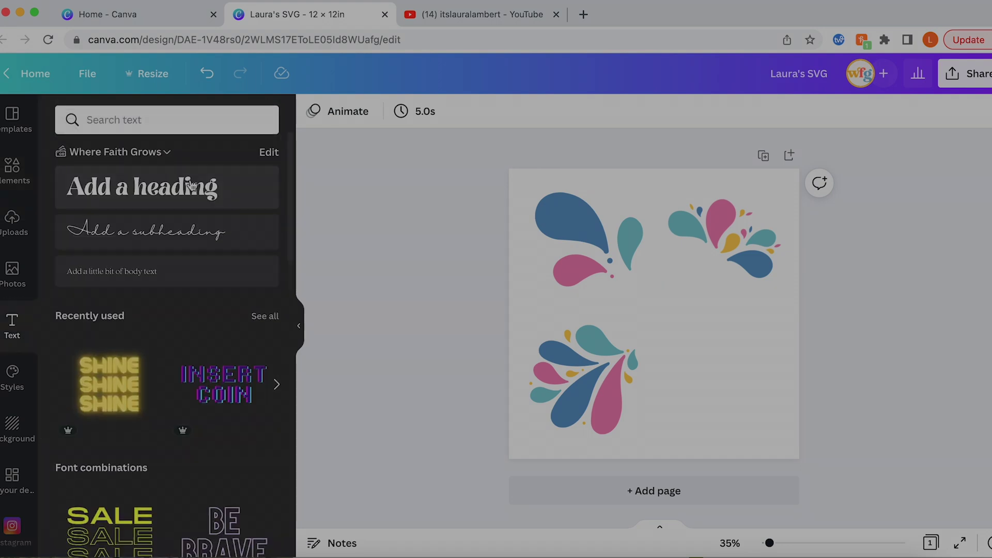
{"action": "scroll", "coordinate": [192, 238], "scroll_direction": "down", "scroll_amount": 5}
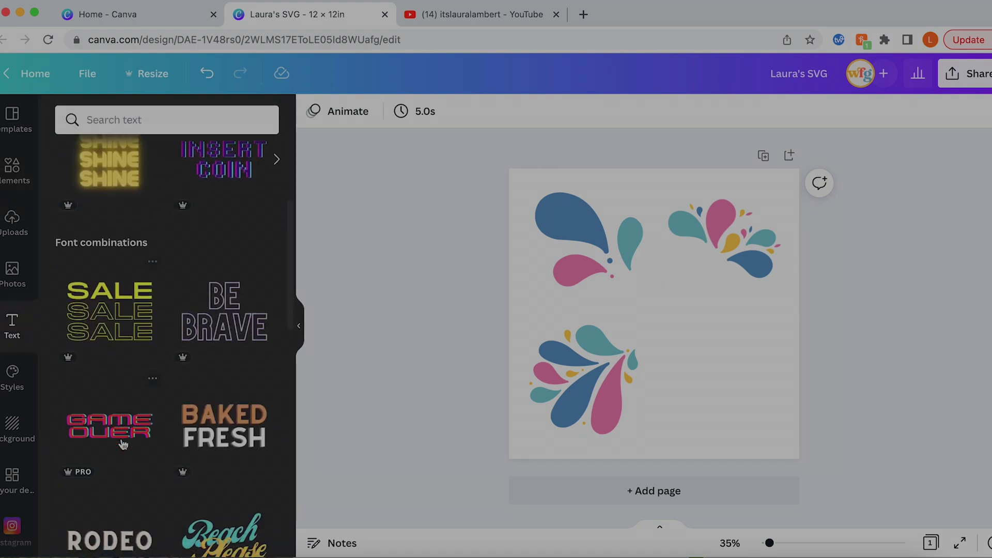
{"action": "scroll", "coordinate": [185, 295], "scroll_direction": "up", "scroll_amount": 5}
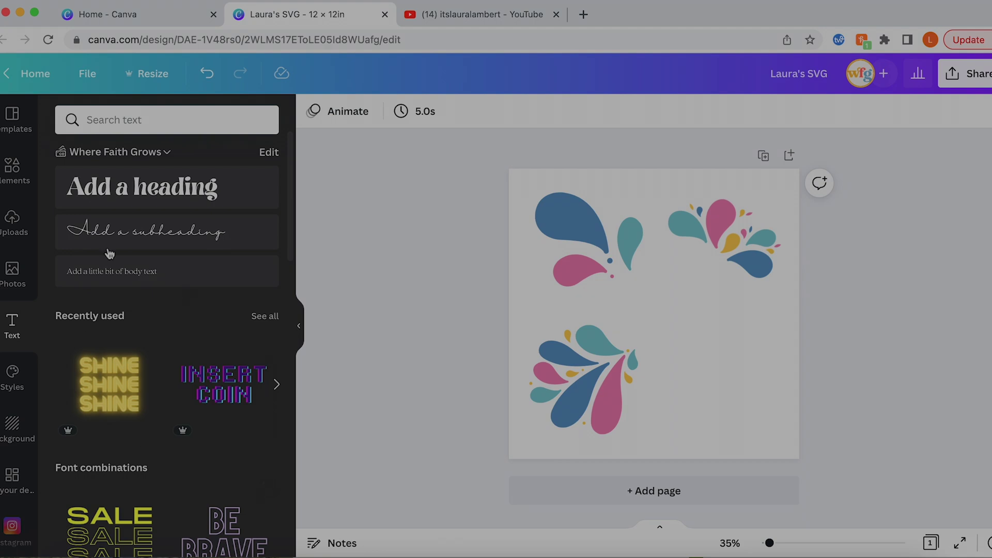
{"action": "left_click", "coordinate": [158, 186]}
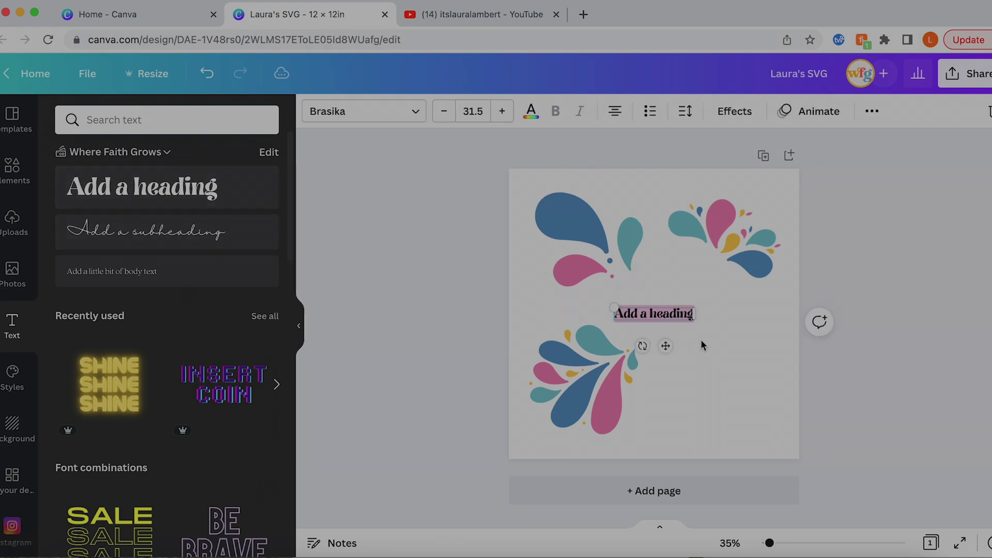
{"action": "left_click_drag", "start_coordinate": [690, 322], "coordinate": [789, 403]}
{"action": "left_click_drag", "start_coordinate": [727, 365], "coordinate": [677, 347]}
{"action": "type", "text": "Hello"}
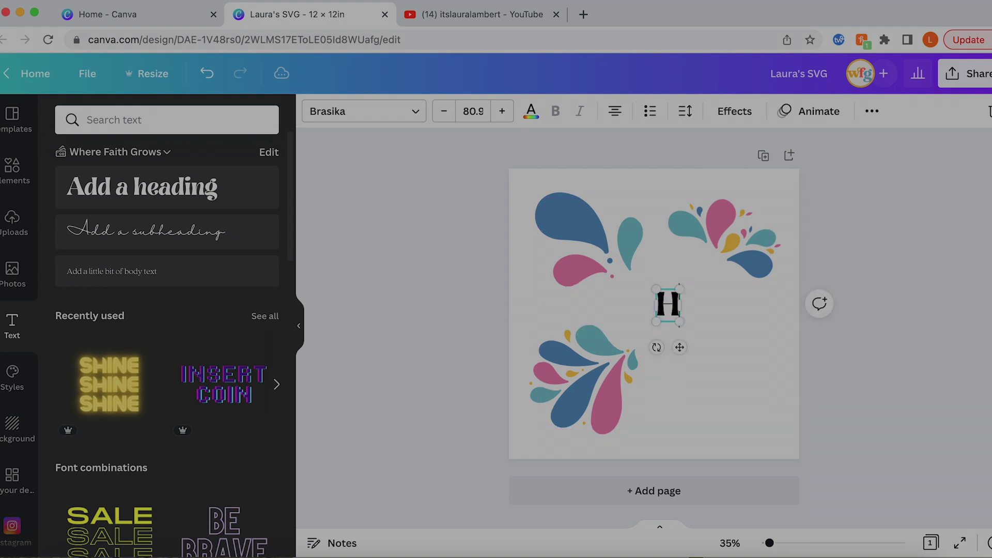
{"action": "left_click", "coordinate": [725, 408]}
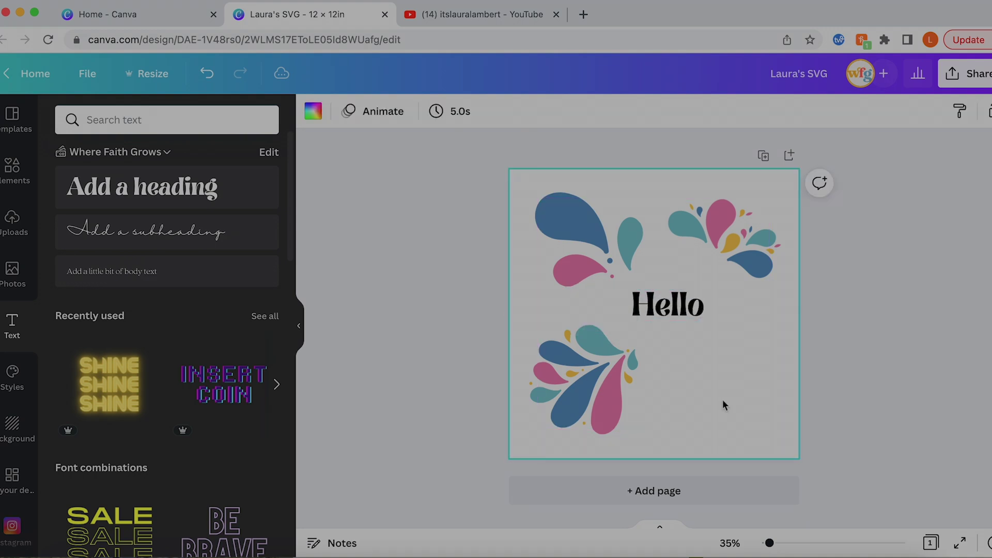
Duplicate the Hello text, change the copy's wording to Spring and stack the two words centred, with Hello just above Spring.
{"action": "left_click_drag", "start_coordinate": [676, 300], "coordinate": [686, 267]}
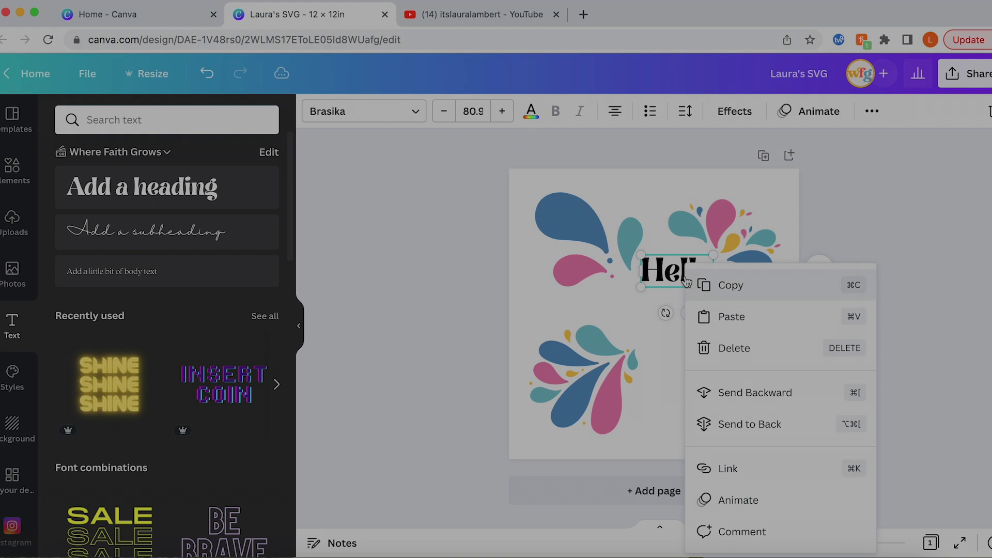
{"action": "left_click", "coordinate": [727, 284]}
{"action": "right_click", "coordinate": [668, 270]}
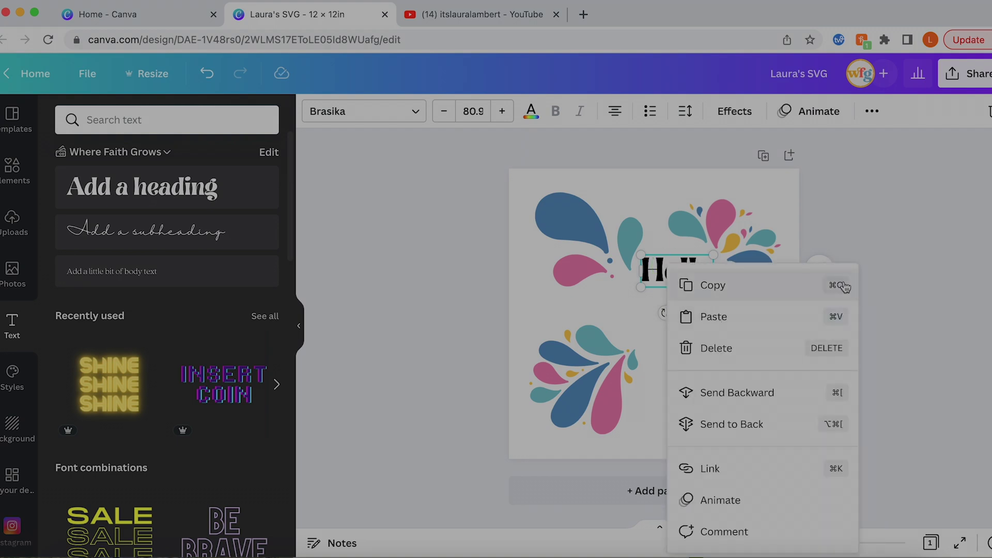
{"action": "left_click", "coordinate": [836, 317]}
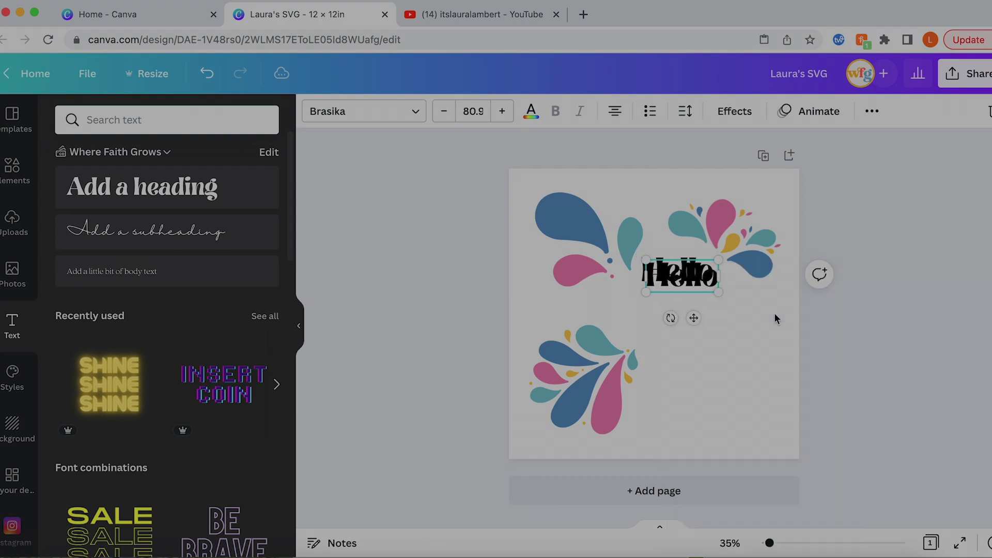
{"action": "left_click_drag", "start_coordinate": [684, 277], "coordinate": [678, 318]}
{"action": "double_click", "coordinate": [678, 316]}
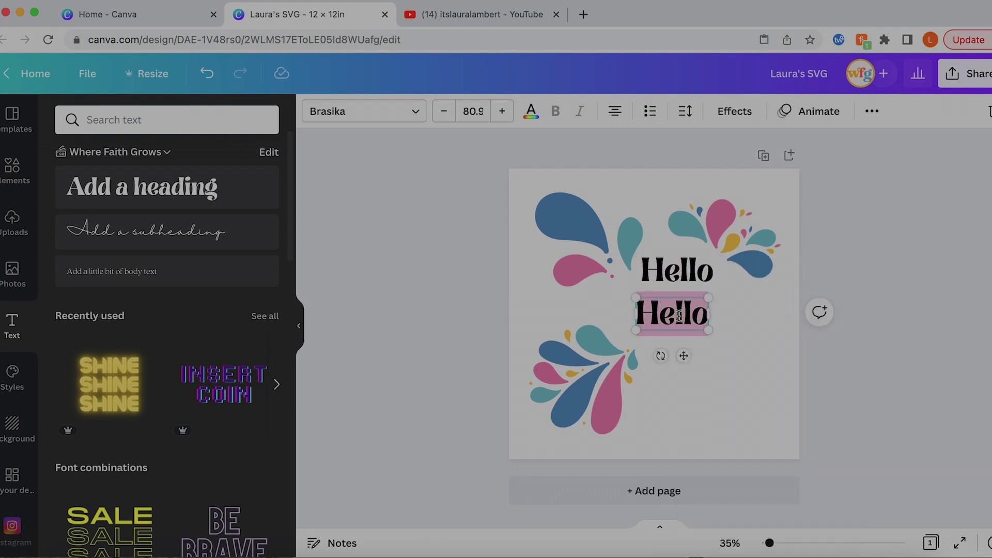
{"action": "type", "text": "Spring"}
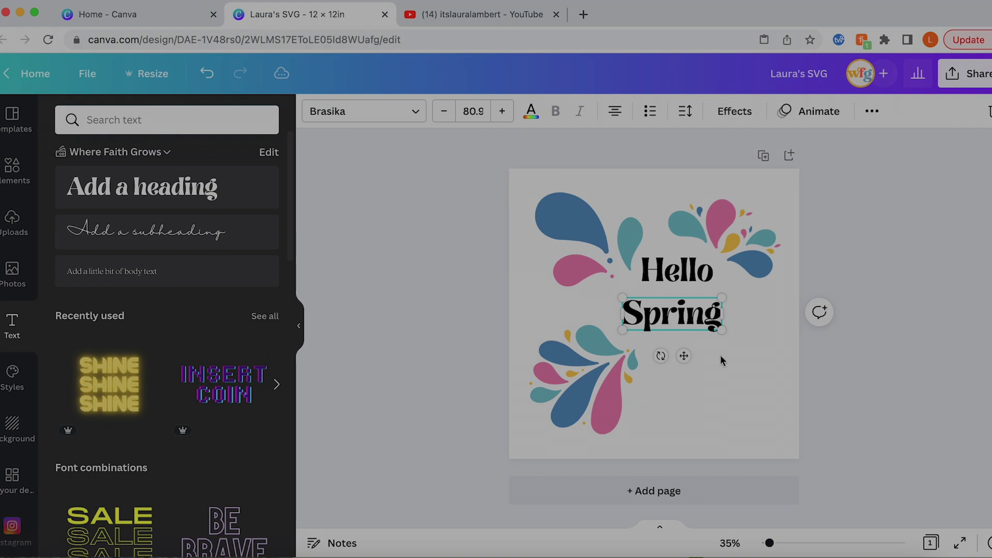
{"action": "left_click", "coordinate": [720, 355]}
{"action": "left_click_drag", "start_coordinate": [674, 266], "coordinate": [669, 270]}
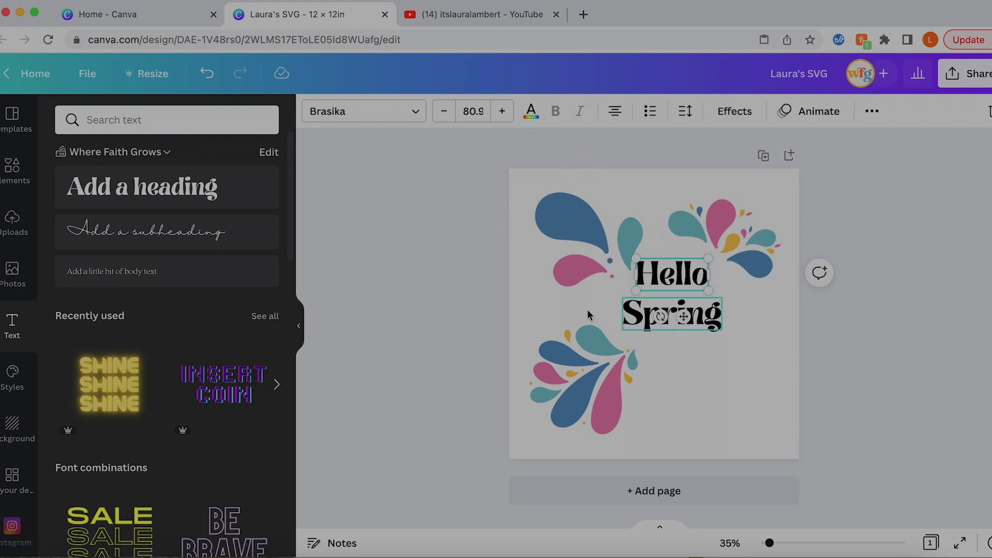
{"action": "left_click", "coordinate": [569, 306]}
Set the Hello text's font to Apricots from the Handwriting fonts.
{"action": "left_click", "coordinate": [661, 279]}
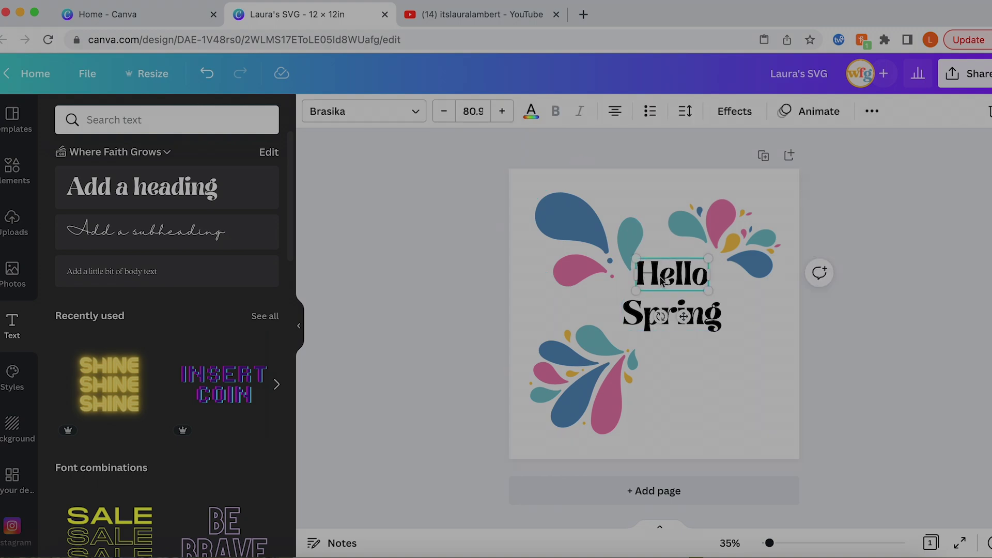
{"action": "left_click", "coordinate": [381, 103]}
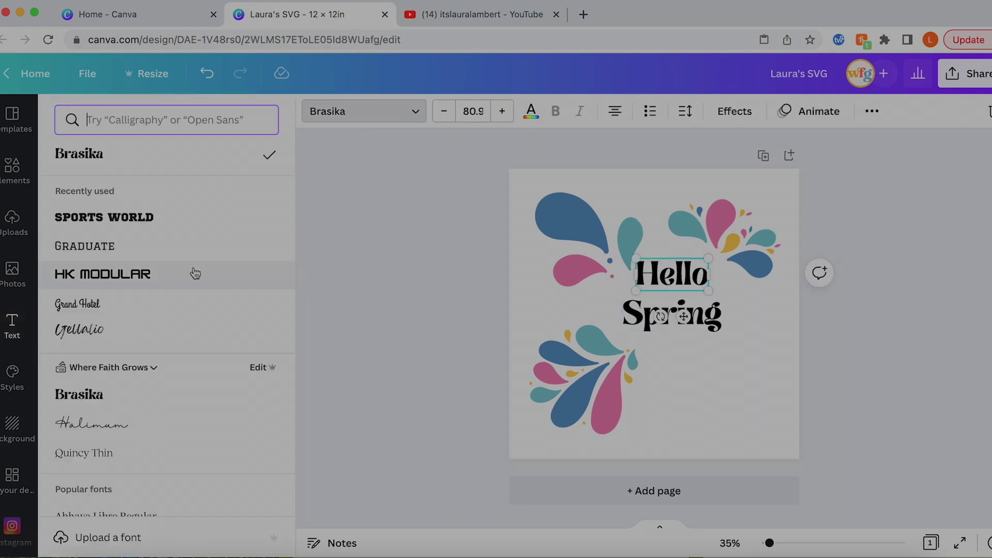
{"action": "left_click", "coordinate": [180, 119]}
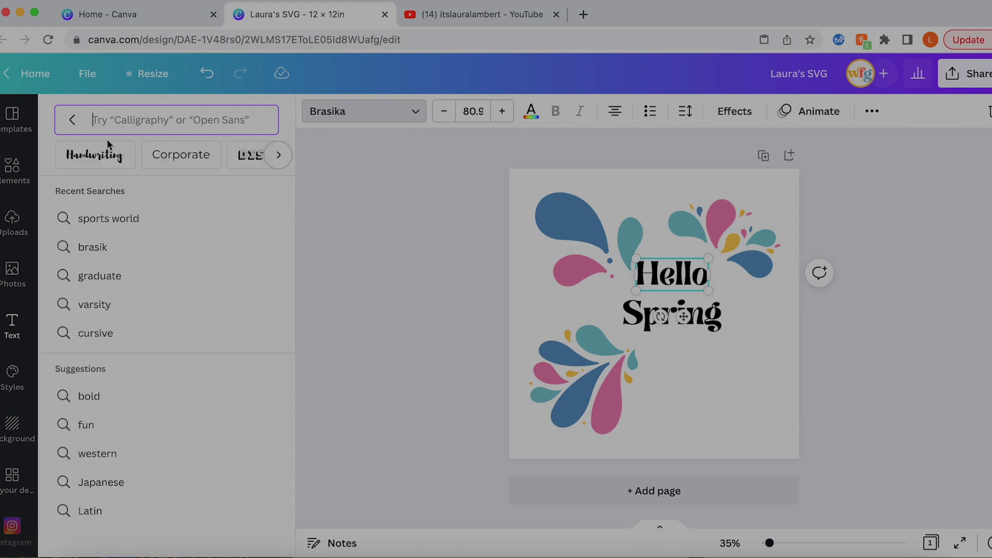
{"action": "left_click", "coordinate": [94, 151]}
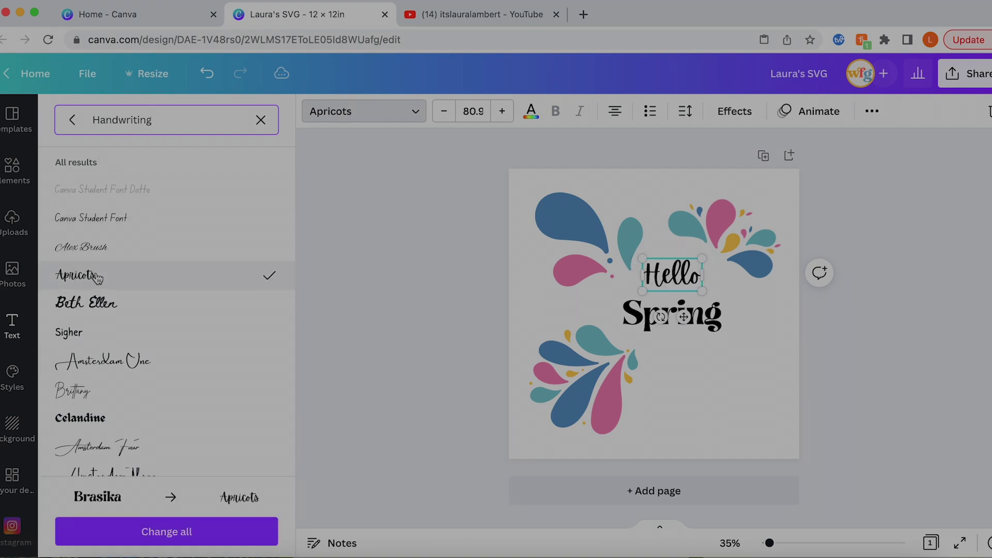
Search the fonts for "all cap", try Bright Sunshine Caps on the Spring text and set it to Six Caps.
{"action": "left_click", "coordinate": [714, 315]}
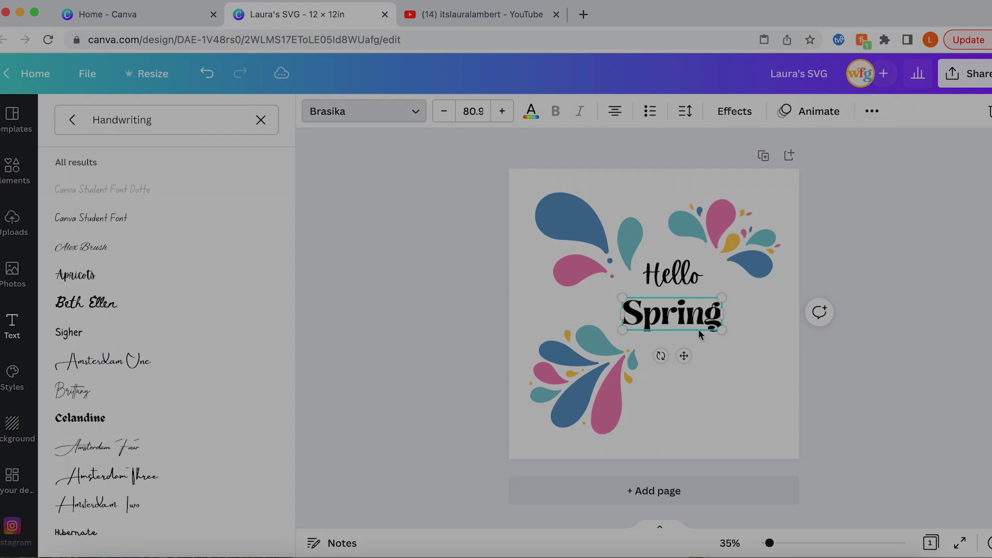
{"action": "triple_click", "coordinate": [166, 126]}
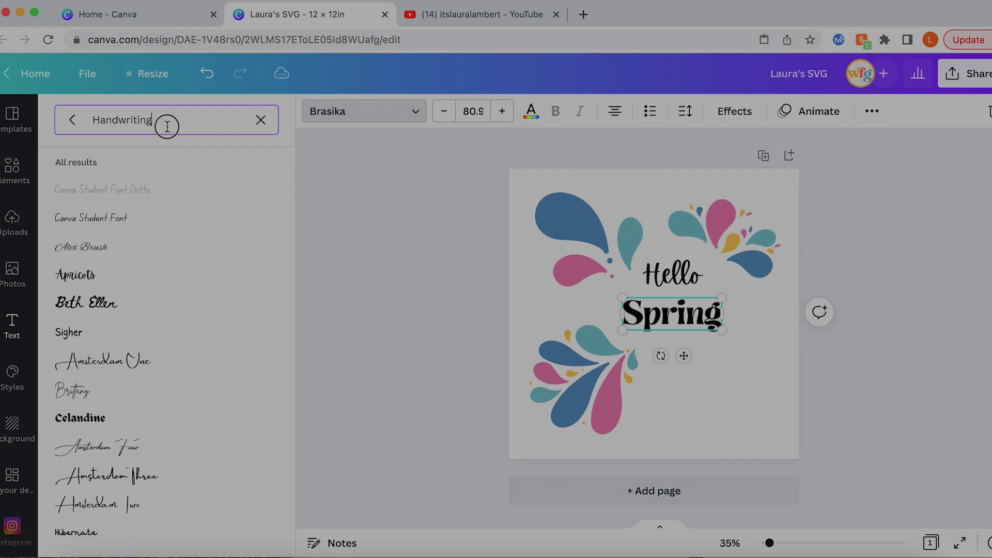
{"action": "type", "text": "all cap"}
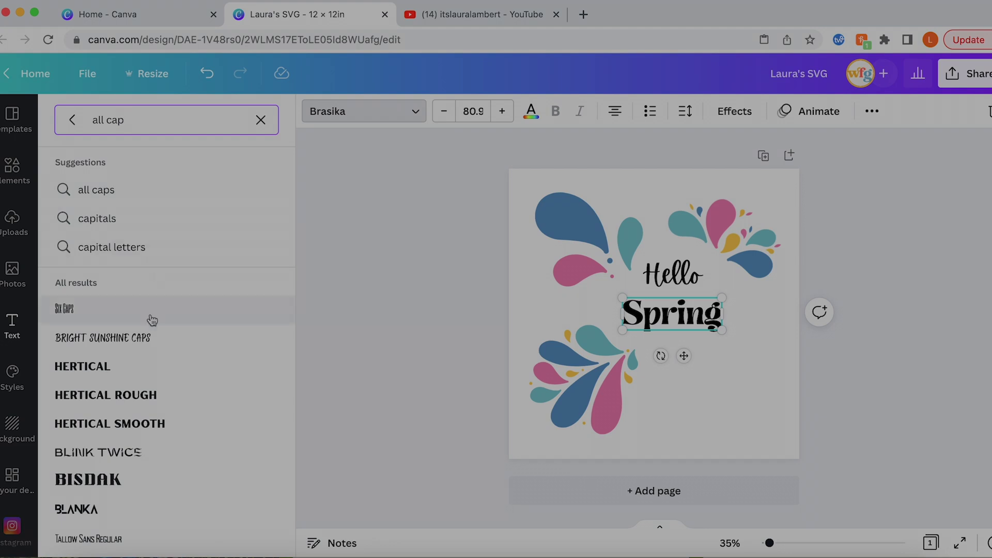
{"action": "left_click", "coordinate": [146, 338]}
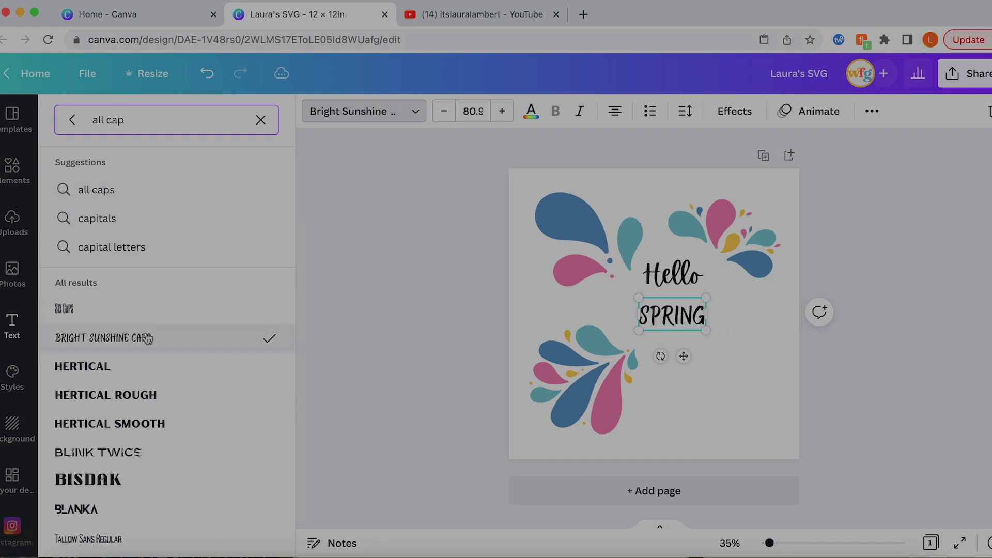
{"action": "left_click", "coordinate": [126, 310]}
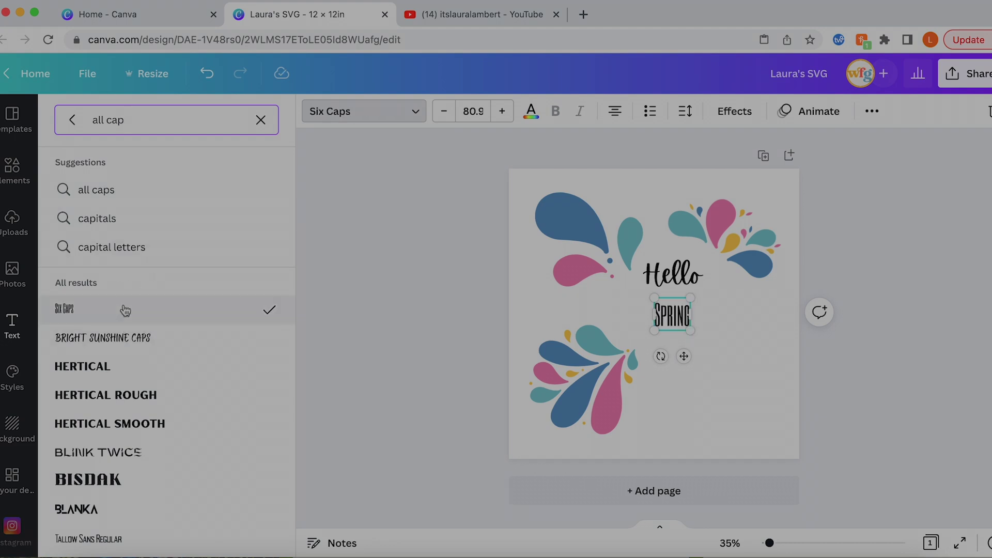
{"action": "left_click", "coordinate": [402, 329]}
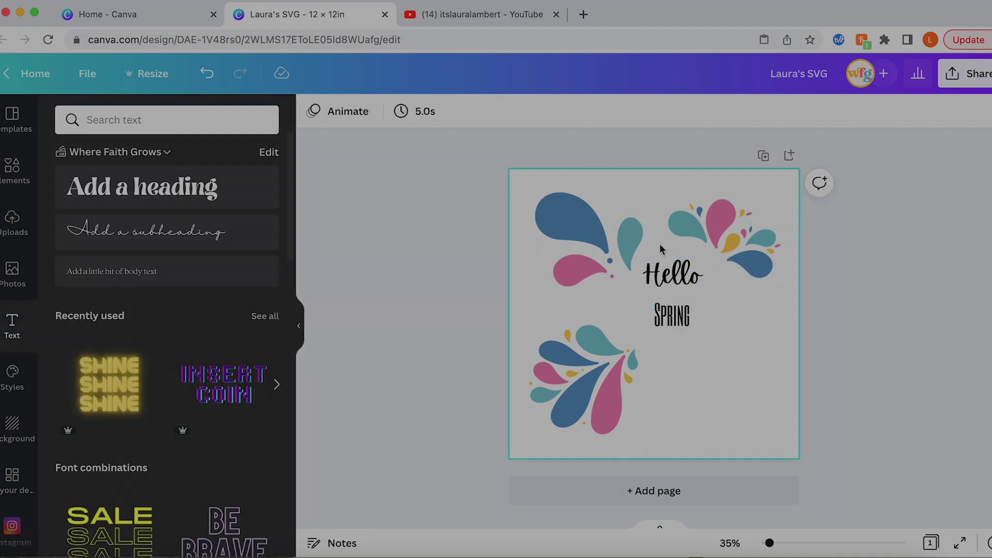
Enlarge Hello to size 178 and scale up Spring, stacking them tightly and centred on each other in the middle of the page.
{"action": "left_click", "coordinate": [676, 275]}
{"action": "left_click_drag", "start_coordinate": [704, 292], "coordinate": [686, 268]}
{"action": "left_click_drag", "start_coordinate": [686, 318], "coordinate": [716, 368]}
{"action": "left_click_drag", "start_coordinate": [669, 344], "coordinate": [678, 346]}
{"action": "left_click_drag", "start_coordinate": [691, 266], "coordinate": [691, 279]}
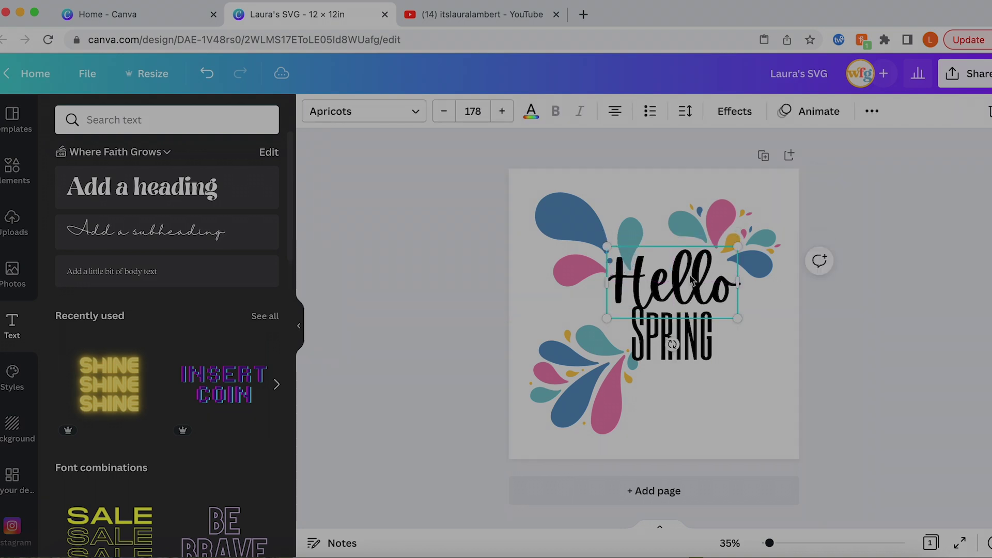
Flip the three-drop graphic horizontally, then rotate and slightly shrink it so it sits against the upper left of Hello.
{"action": "left_click", "coordinate": [551, 213]}
{"action": "left_click_drag", "start_coordinate": [553, 213], "coordinate": [546, 216]}
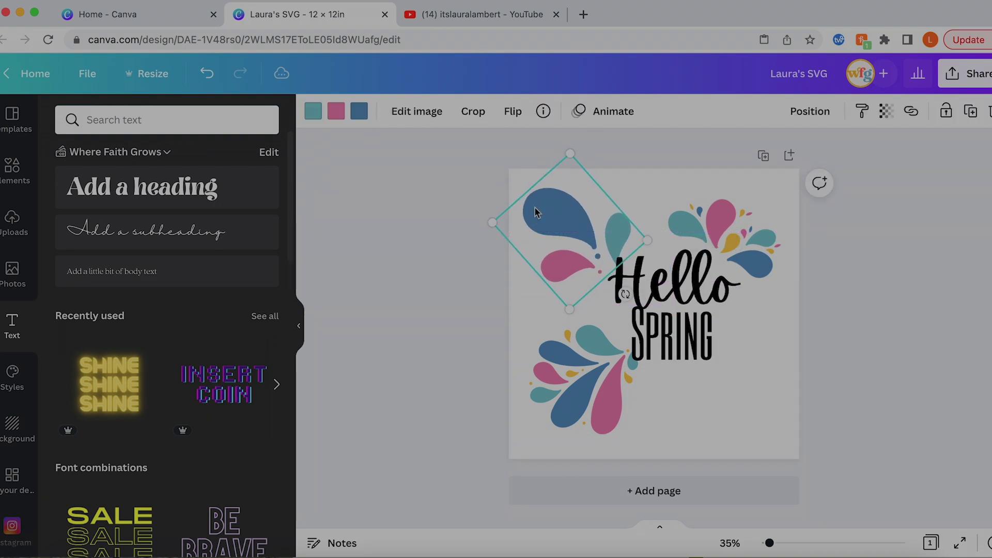
{"action": "left_click", "coordinate": [505, 112]}
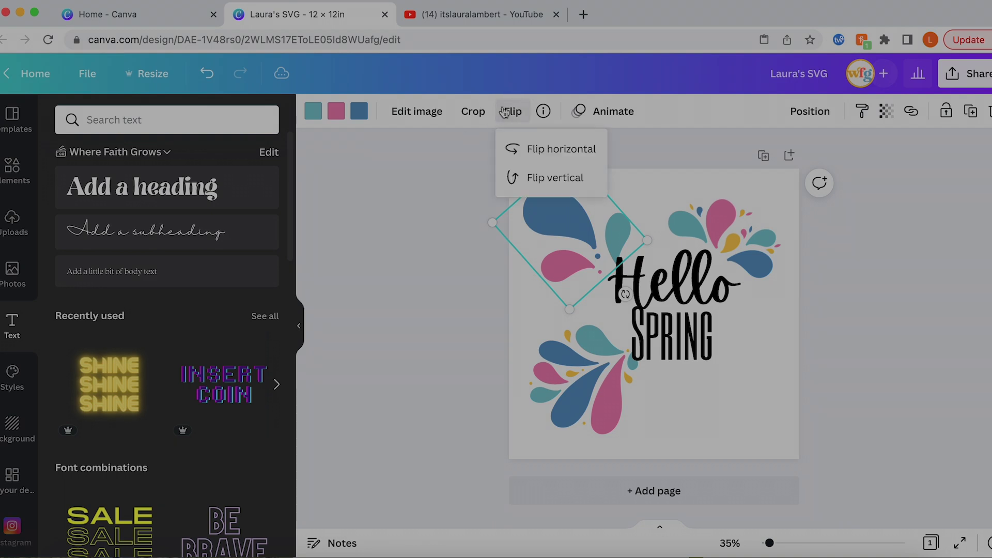
{"action": "left_click", "coordinate": [544, 149]}
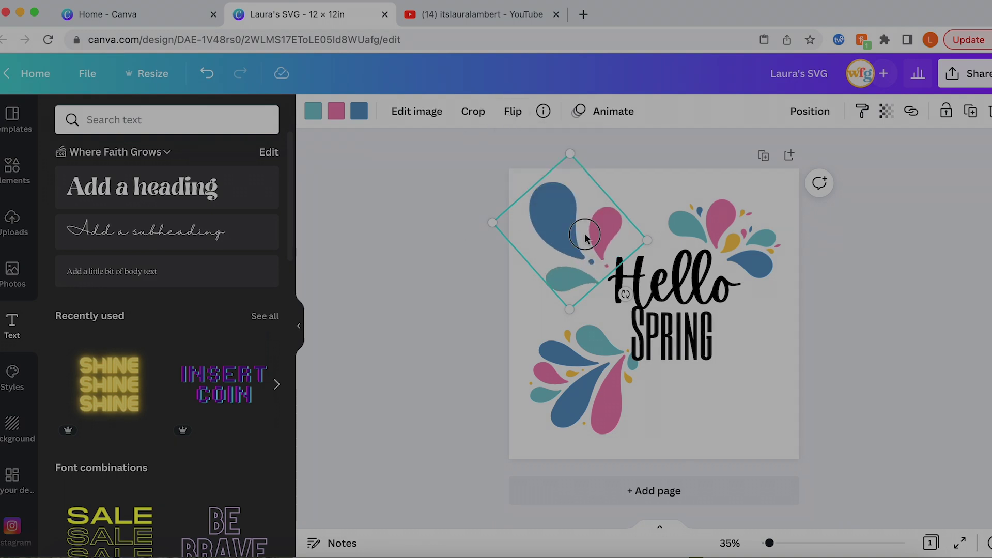
{"action": "left_click_drag", "start_coordinate": [586, 237], "coordinate": [587, 229]}
{"action": "left_click_drag", "start_coordinate": [576, 153], "coordinate": [577, 157]}
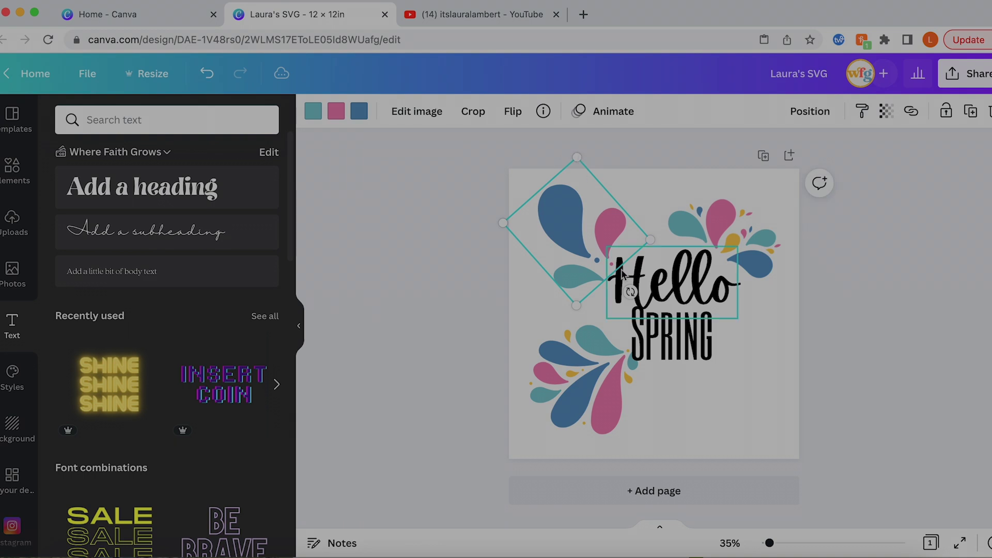
{"action": "left_click_drag", "start_coordinate": [630, 292], "coordinate": [620, 300]}
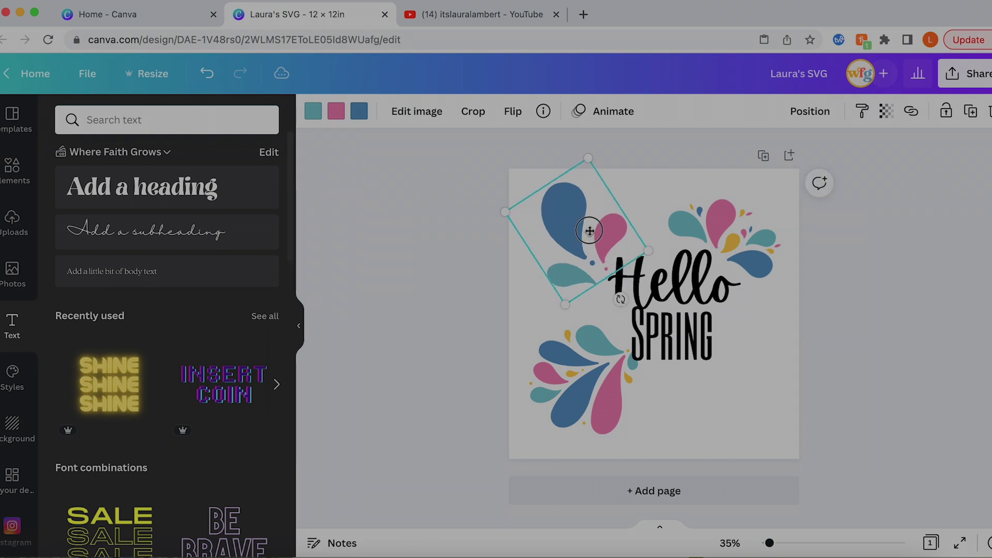
{"action": "left_click_drag", "start_coordinate": [588, 158], "coordinate": [589, 174]}
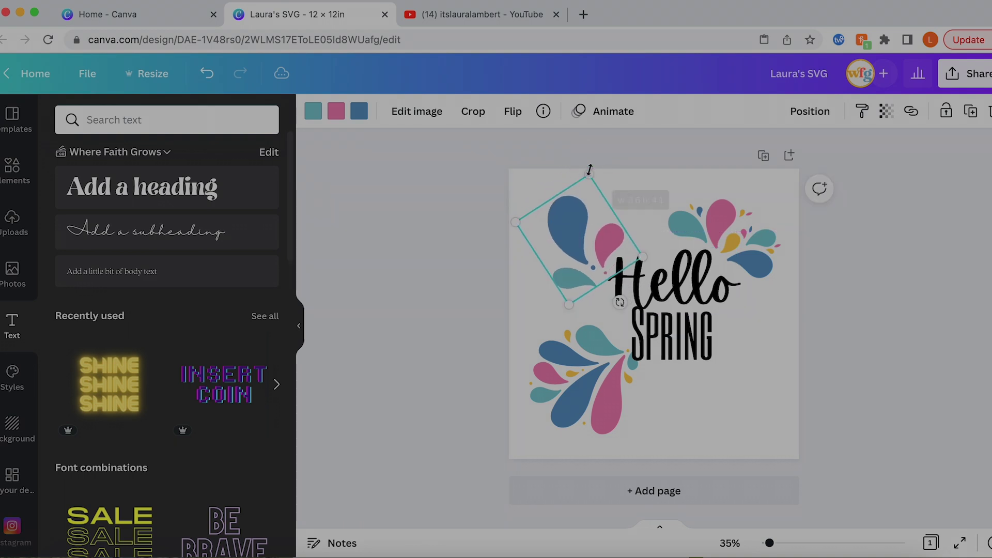
Enlarge the droplet splash above Hello and rotate it slightly counterclockwise to fan around the end of the word.
{"action": "left_click", "coordinate": [765, 240]}
{"action": "left_click_drag", "start_coordinate": [683, 181], "coordinate": [665, 156]}
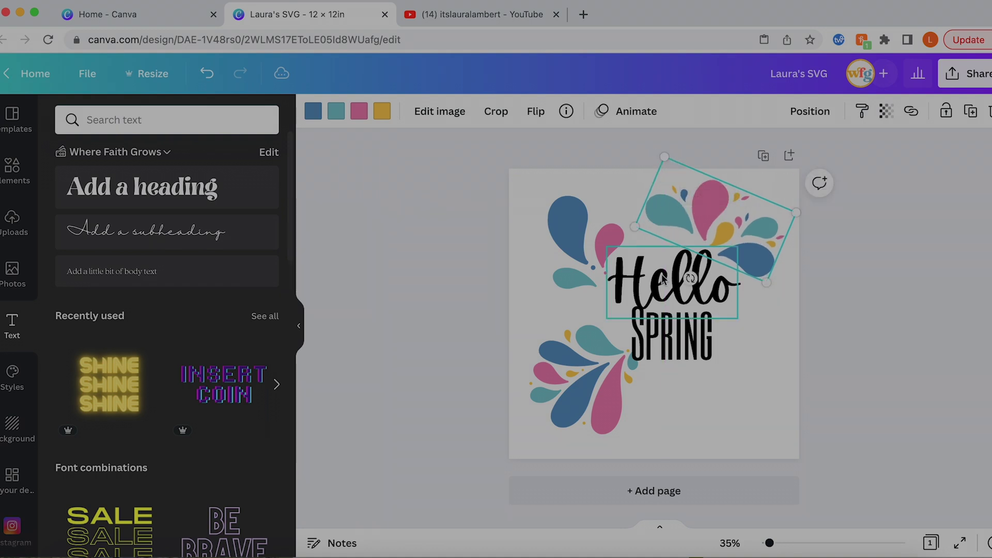
{"action": "left_click_drag", "start_coordinate": [690, 279], "coordinate": [717, 292]}
Move the large lower droplet splash up beside the text and flip it vertically so its drops fan out from Spring.
{"action": "left_click", "coordinate": [599, 364]}
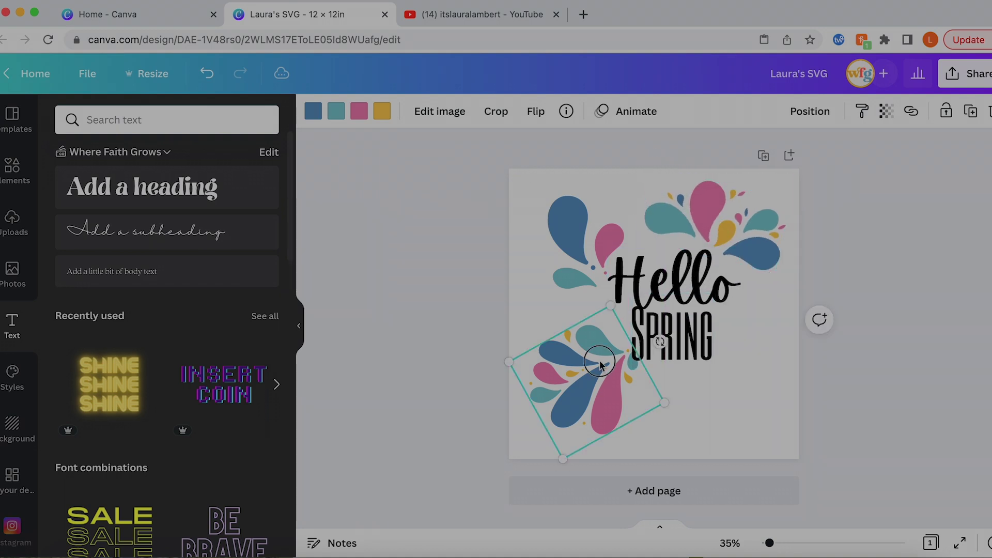
{"action": "left_click_drag", "start_coordinate": [588, 362], "coordinate": [578, 335]}
{"action": "left_click", "coordinate": [534, 111]}
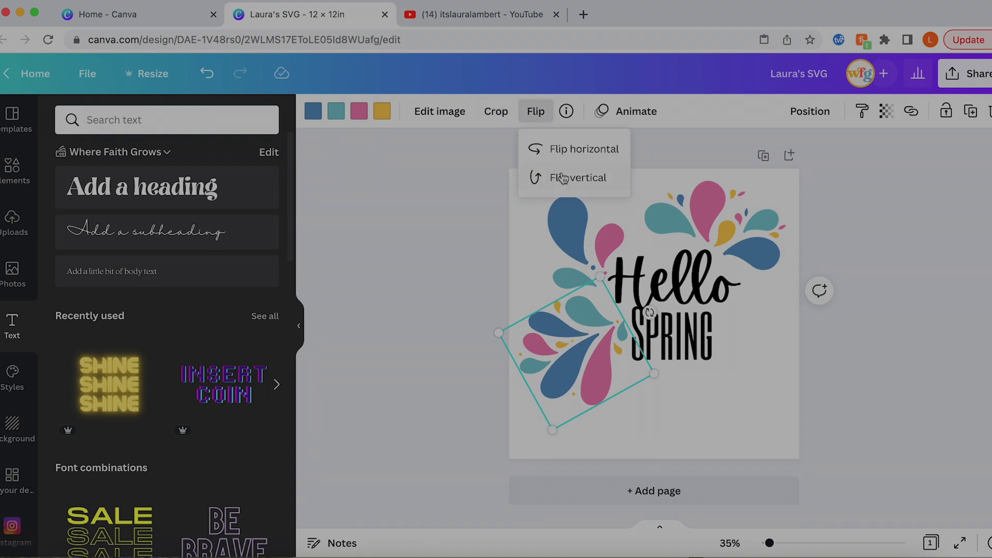
{"action": "left_click", "coordinate": [564, 178]}
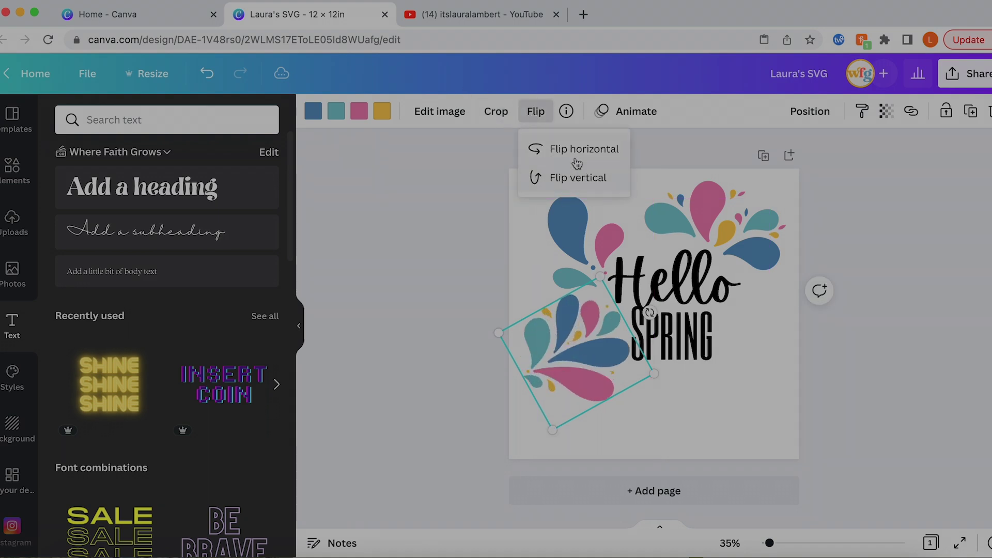
{"action": "left_click", "coordinate": [577, 155]}
{"action": "left_click", "coordinate": [575, 181]}
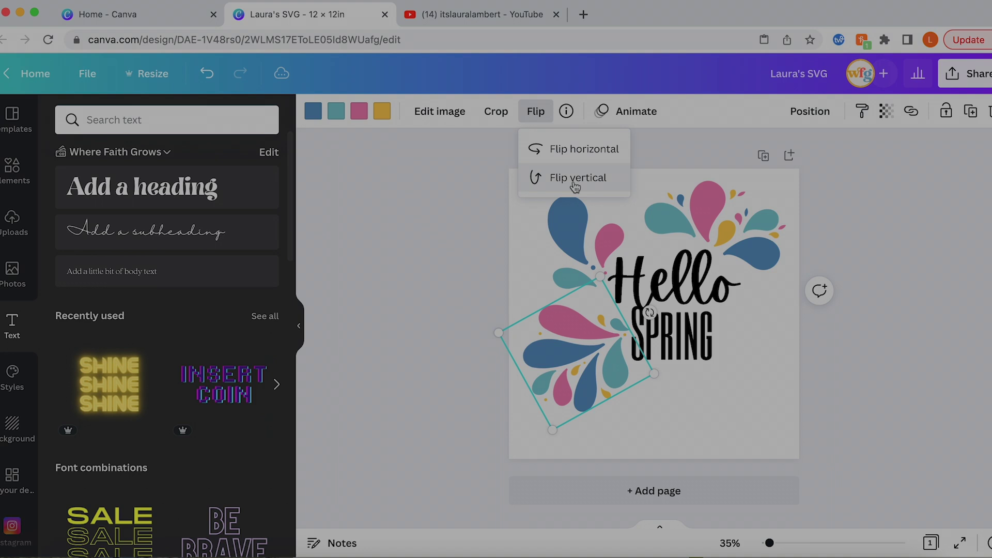
{"action": "left_click", "coordinate": [480, 254]}
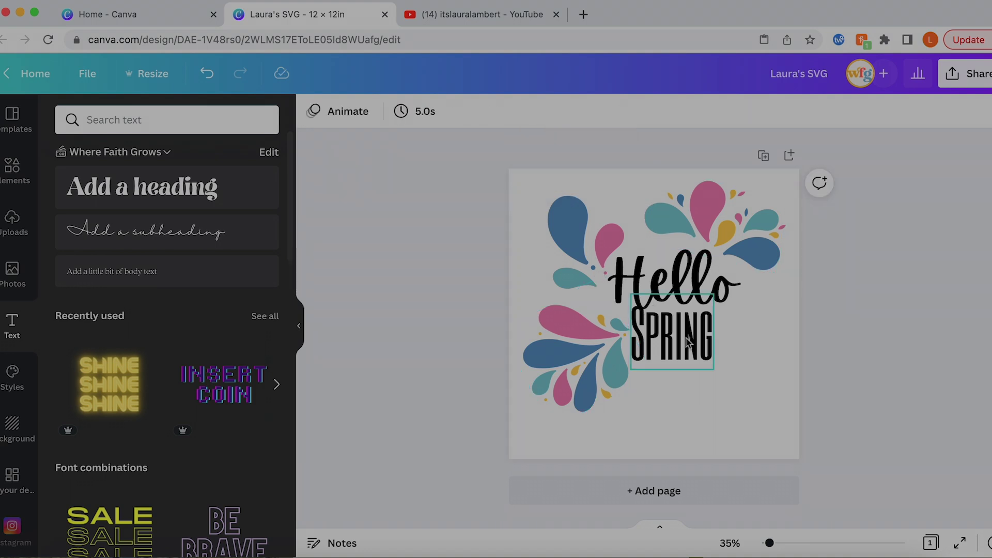
Nudge Spring slightly down and to the right beneath Hello.
{"action": "left_click_drag", "start_coordinate": [685, 343], "coordinate": [686, 349]}
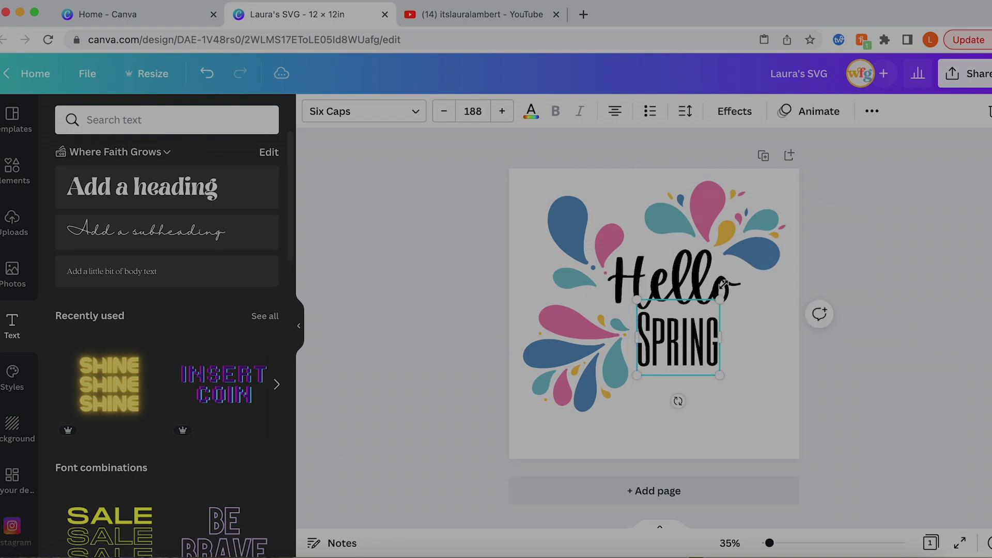
{"action": "left_click", "coordinate": [910, 222]}
{"action": "left_click", "coordinate": [749, 240]}
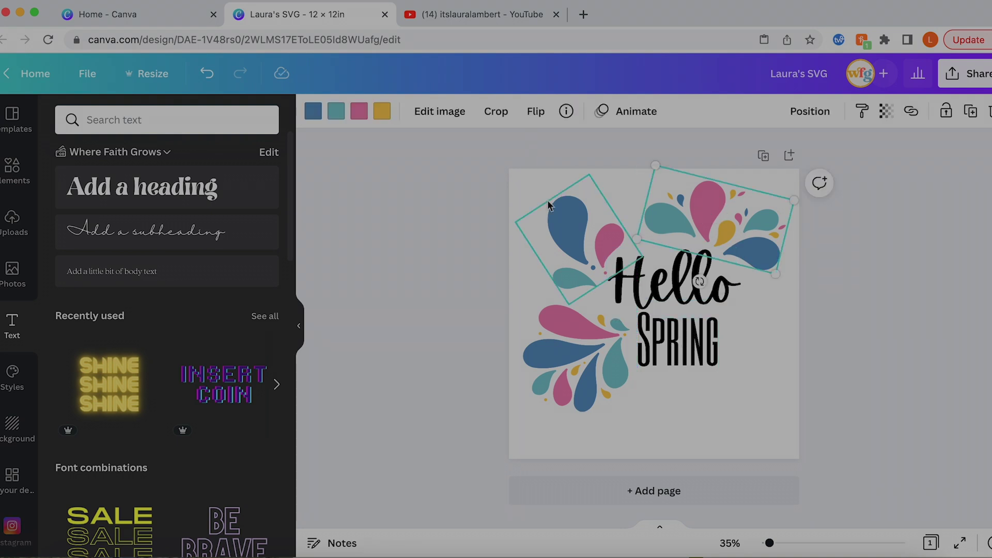
Try the Neon, Echo, Splice and Shadow effects on Hello, undoing each one.
{"action": "left_click", "coordinate": [645, 277]}
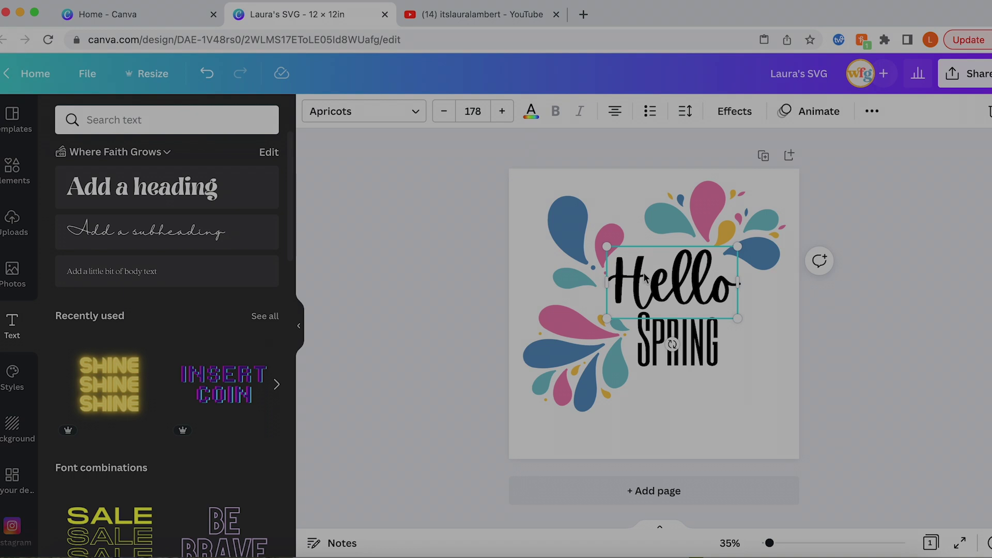
{"action": "left_click", "coordinate": [740, 112]}
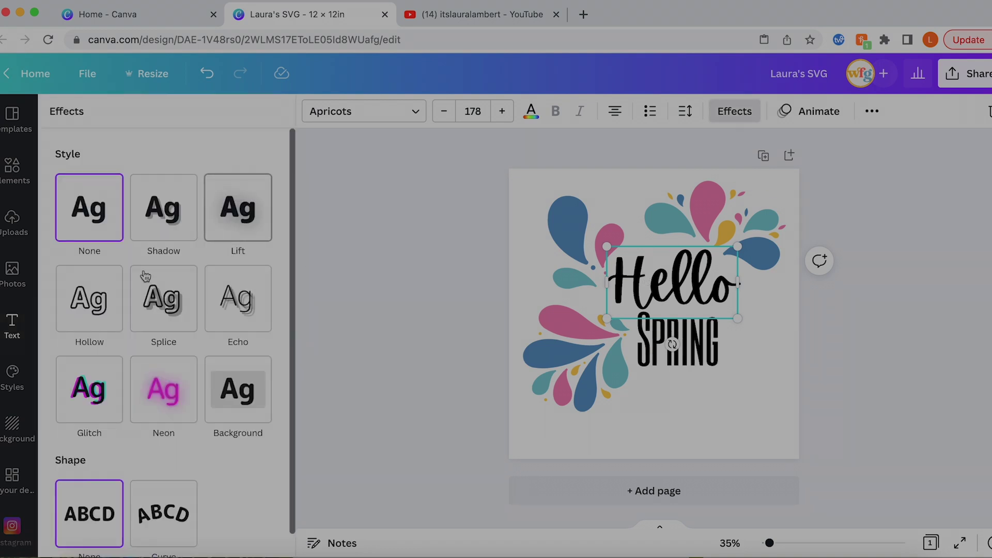
{"action": "left_click", "coordinate": [160, 394]}
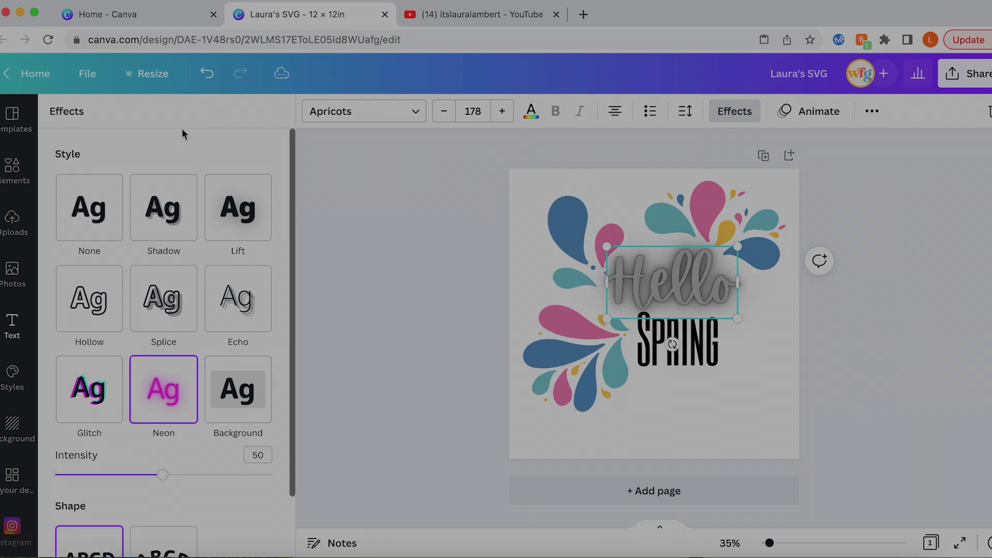
{"action": "left_click", "coordinate": [207, 74]}
{"action": "left_click", "coordinate": [236, 290]}
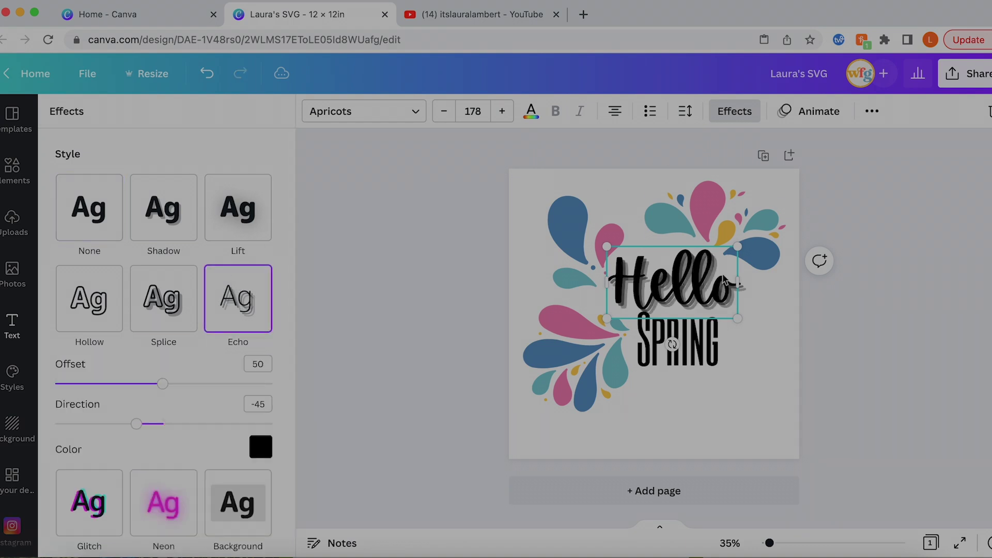
{"action": "left_click", "coordinate": [206, 73]}
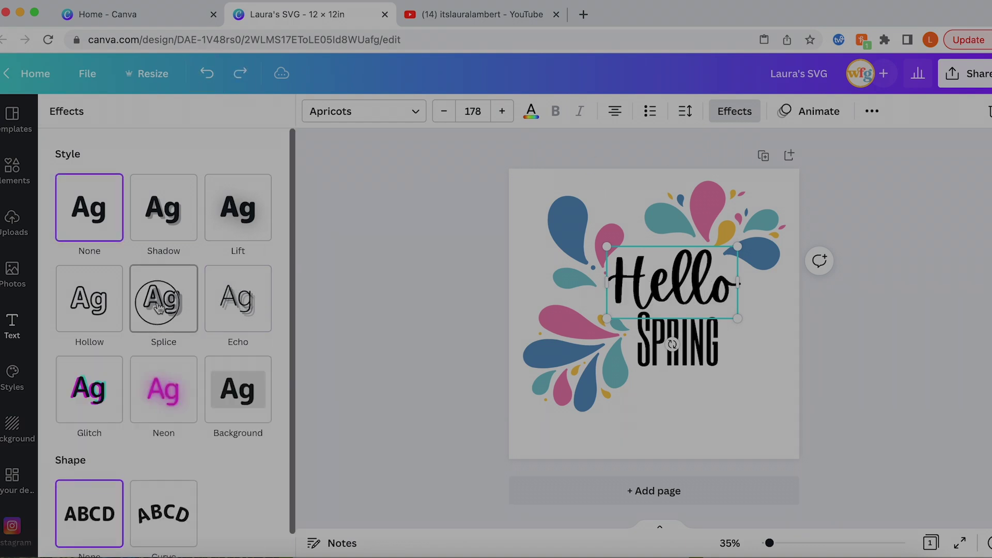
{"action": "left_click", "coordinate": [163, 303]}
{"action": "left_click", "coordinate": [207, 74]}
{"action": "left_click", "coordinate": [171, 196]}
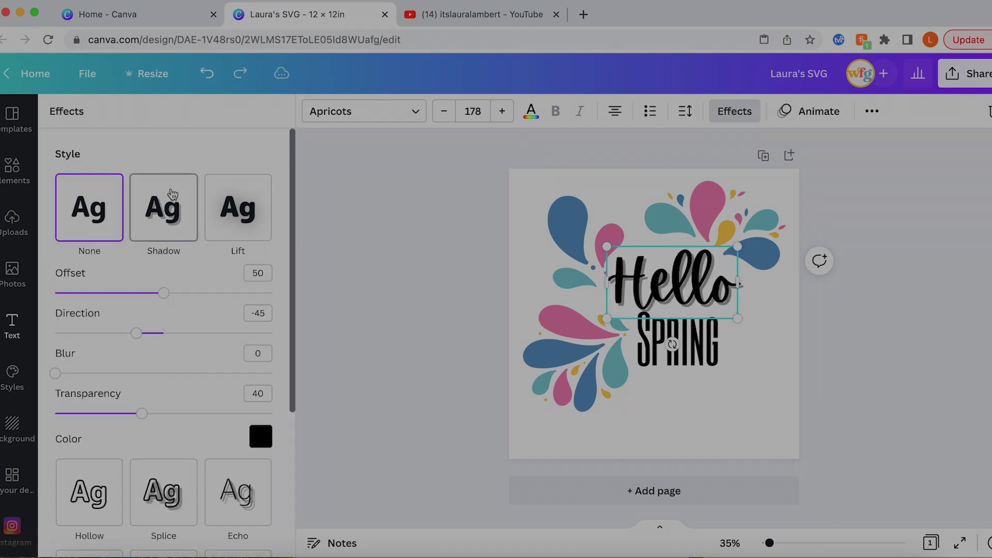
{"action": "left_click", "coordinate": [206, 73]}
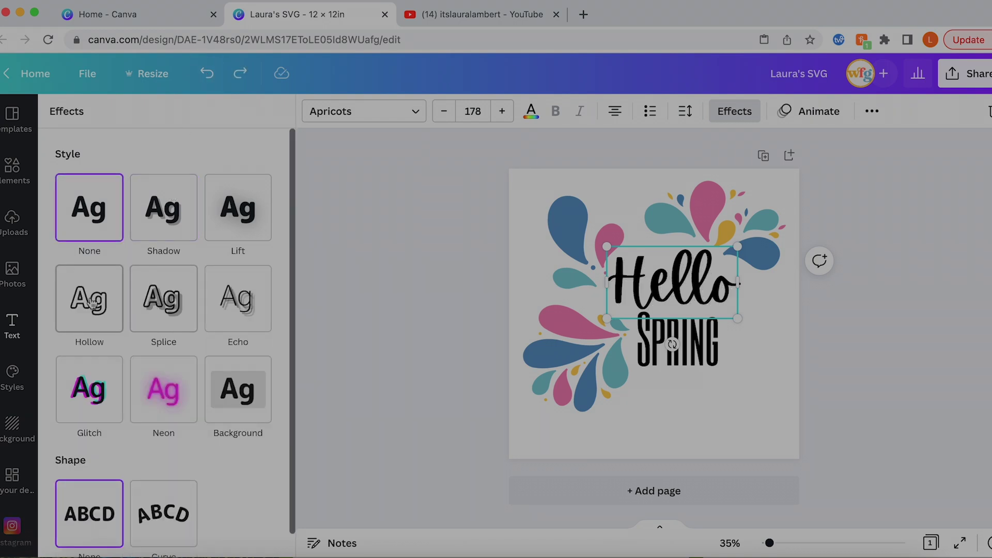
Try the Hollow effect on Hello and undo it.
{"action": "left_click", "coordinate": [91, 302]}
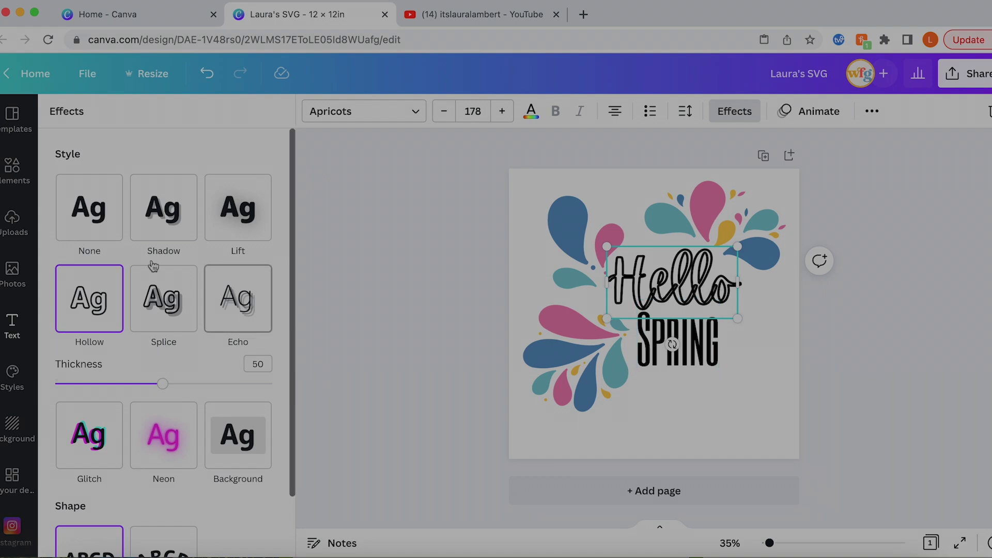
{"action": "scroll", "coordinate": [182, 286], "scroll_direction": "down", "scroll_amount": 2}
{"action": "scroll", "coordinate": [206, 255], "scroll_direction": "up", "scroll_amount": 2}
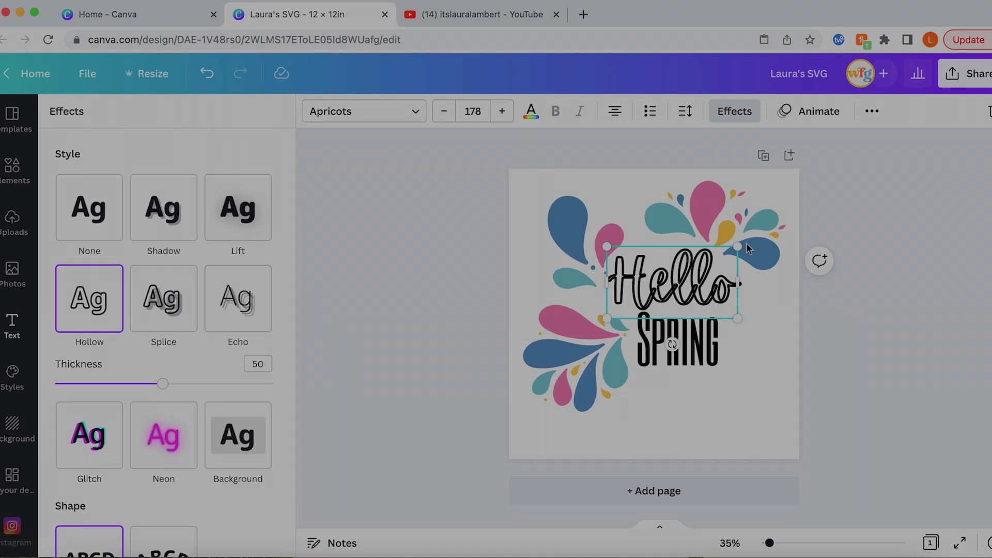
{"action": "left_click", "coordinate": [206, 73]}
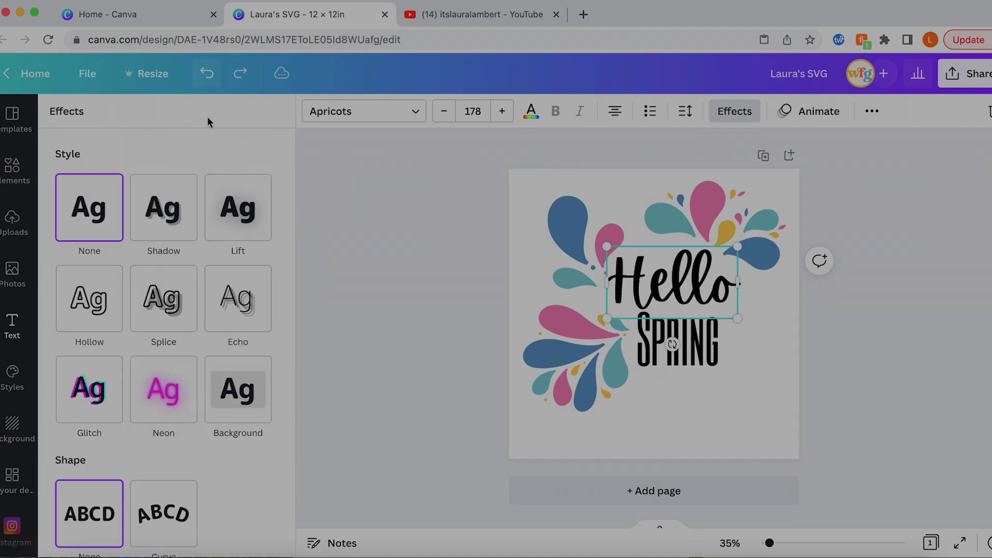
Apply the Curve shape to Hello with a curve value of 75.
{"action": "scroll", "coordinate": [205, 288], "scroll_direction": "down", "scroll_amount": 1}
{"action": "left_click", "coordinate": [165, 493]}
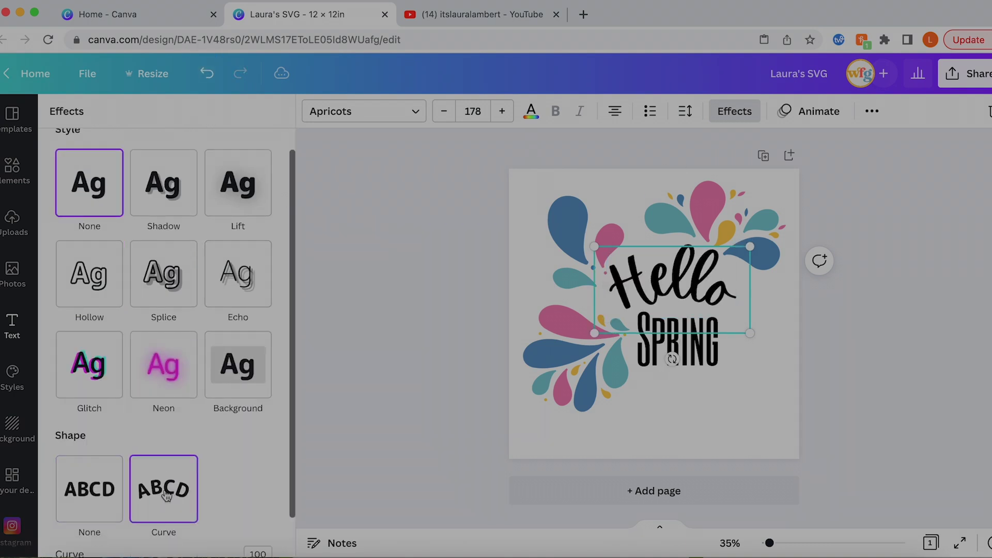
{"action": "scroll", "coordinate": [213, 436], "scroll_direction": "down", "scroll_amount": 2}
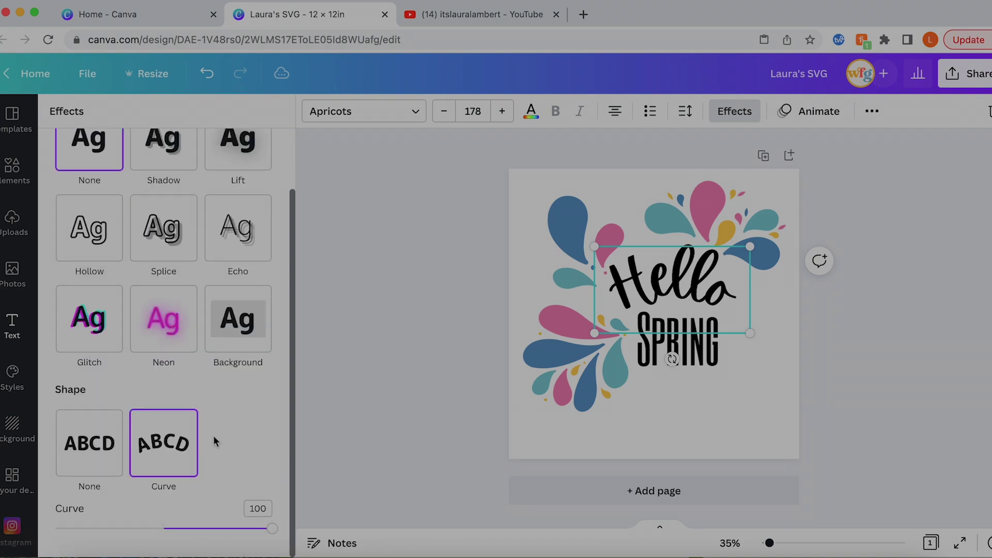
{"action": "left_click", "coordinate": [271, 528]}
{"action": "left_click_drag", "start_coordinate": [271, 528], "coordinate": [245, 529]}
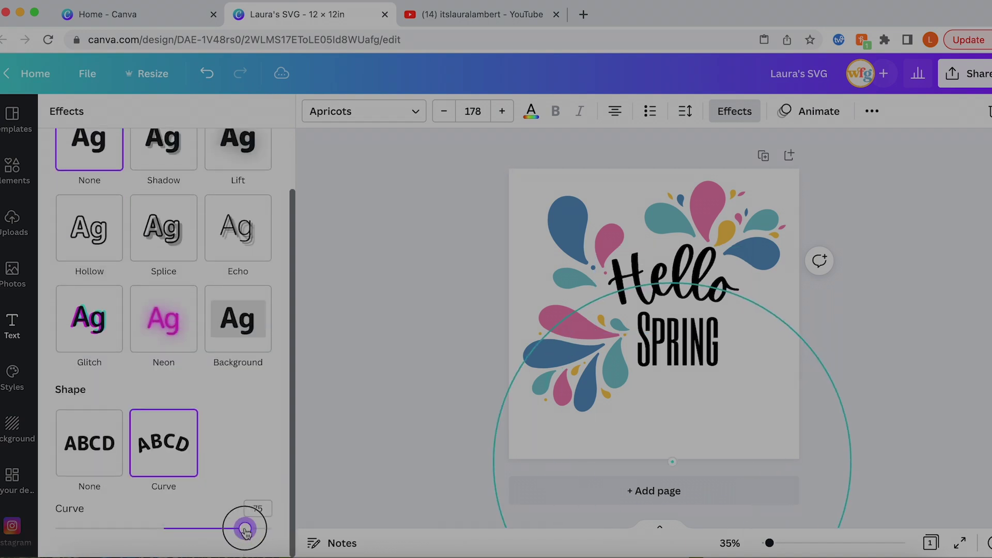
{"action": "left_click", "coordinate": [441, 335]}
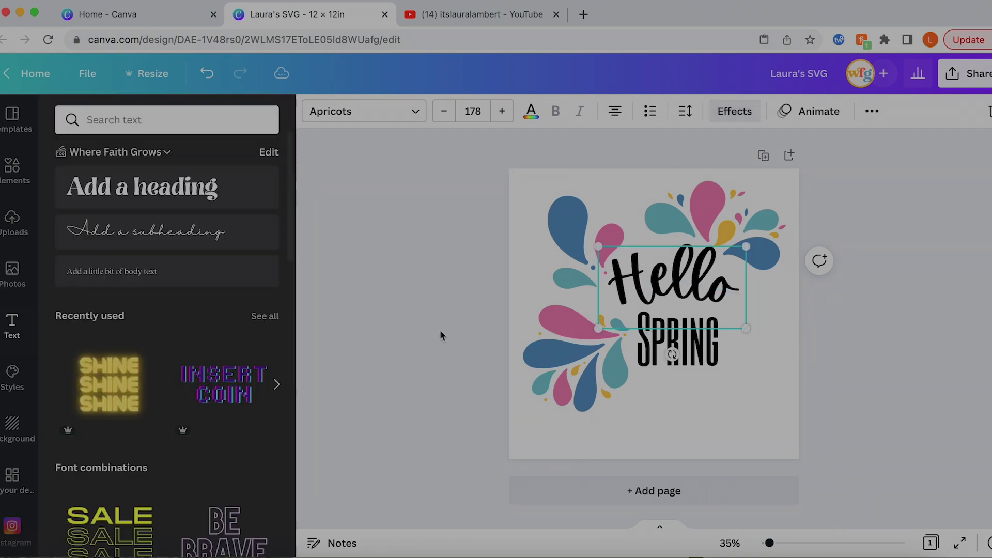
{"action": "left_click", "coordinate": [440, 333]}
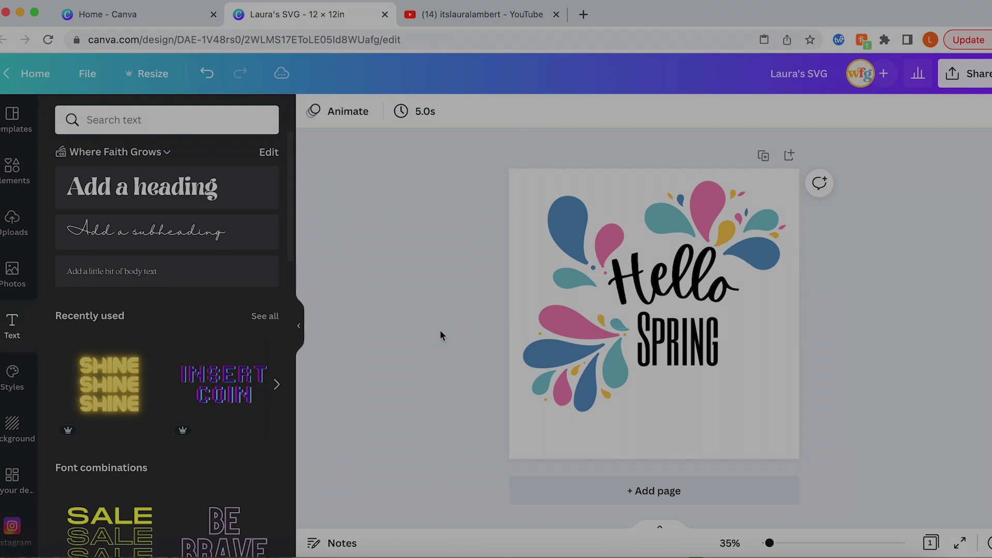
Widen the letter spacing of Spring and shift both words right and slightly down, with Hello centred above Spring.
{"action": "left_click", "coordinate": [704, 364]}
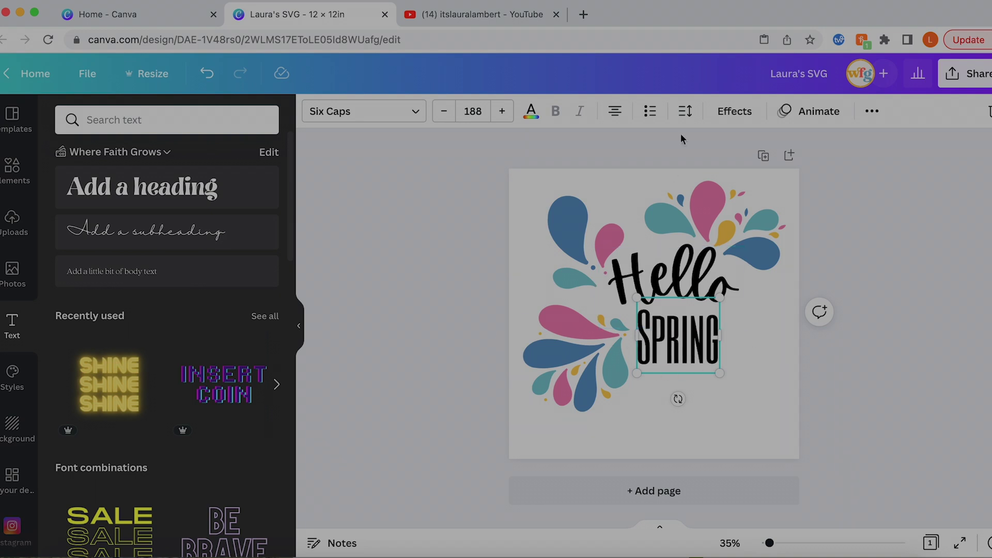
{"action": "left_click", "coordinate": [685, 113]}
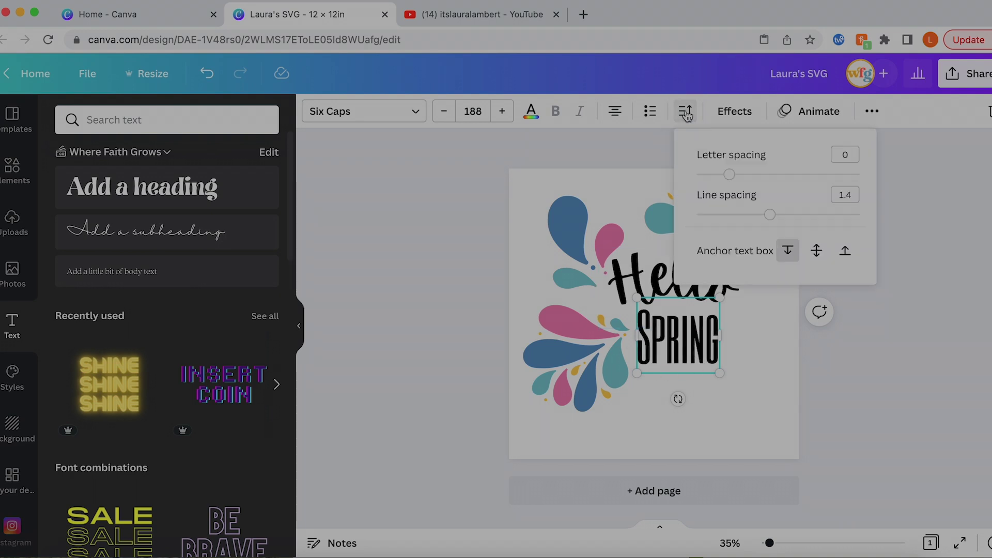
{"action": "left_click_drag", "start_coordinate": [729, 177], "coordinate": [748, 174]}
{"action": "left_click", "coordinate": [904, 372]}
{"action": "left_click_drag", "start_coordinate": [679, 336], "coordinate": [690, 345]}
{"action": "left_click_drag", "start_coordinate": [688, 273], "coordinate": [707, 282]}
Slightly shrink the splash above Hello, rotate it a little counterclockwise and move it right to sit just over the word.
{"action": "left_click_drag", "start_coordinate": [701, 223], "coordinate": [711, 223]}
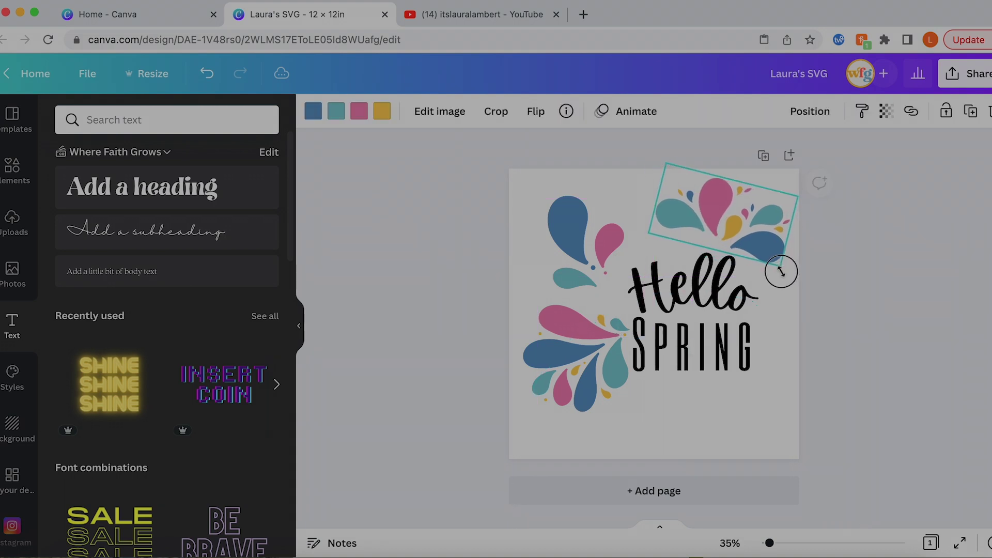
{"action": "left_click_drag", "start_coordinate": [707, 273], "coordinate": [714, 274]}
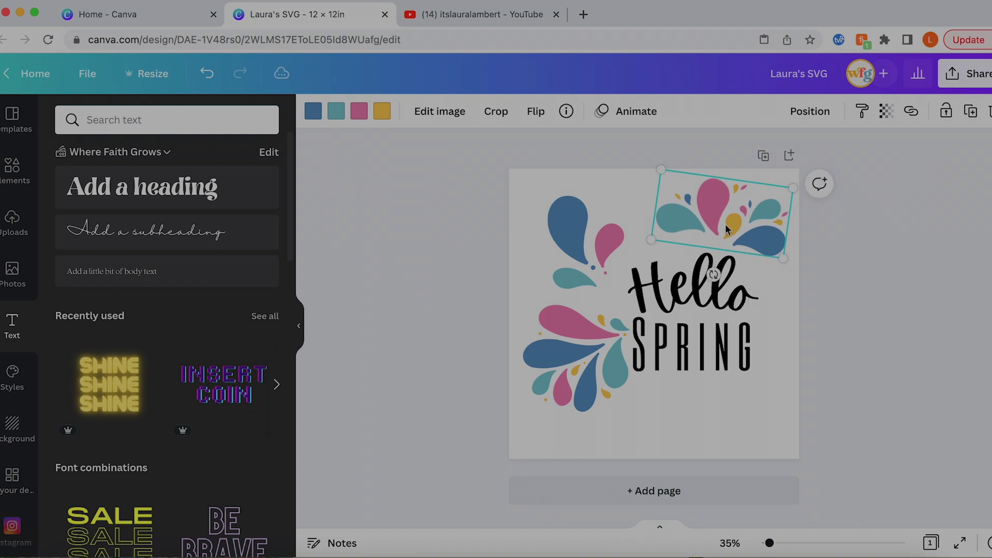
{"action": "left_click_drag", "start_coordinate": [719, 212], "coordinate": [723, 221]}
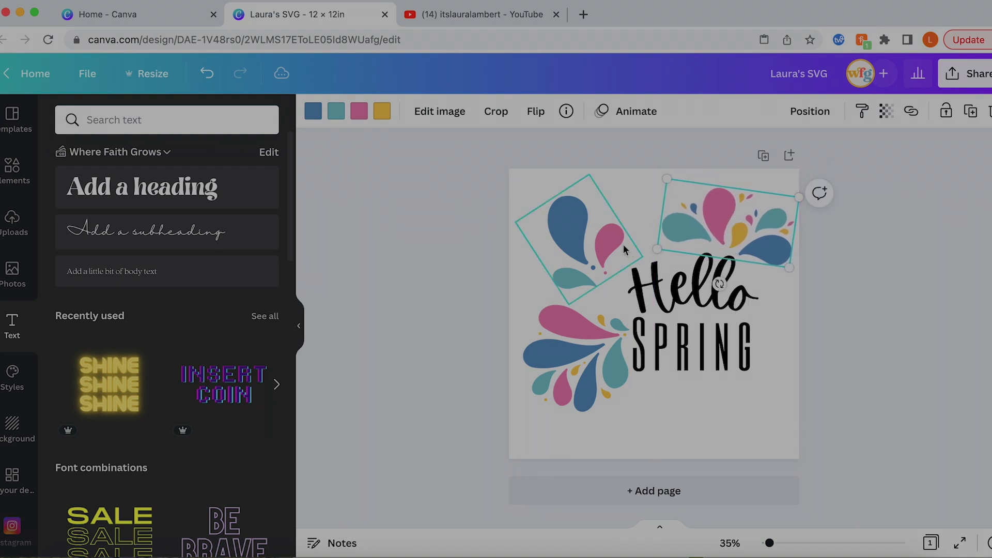
Move the three-drop graphic and the large splash closer to the text, rotating the three-drop graphic slightly counterclockwise.
{"action": "mouse_move", "coordinate": [594, 238]}
{"action": "left_mouse_down"}
{"action": "mouse_move", "coordinate": [629, 228]}
{"action": "mouse_move", "coordinate": [611, 230]}
{"action": "left_mouse_up"}
{"action": "left_click_drag", "start_coordinate": [572, 367], "coordinate": [571, 350]}
{"action": "left_click", "coordinate": [581, 219]}
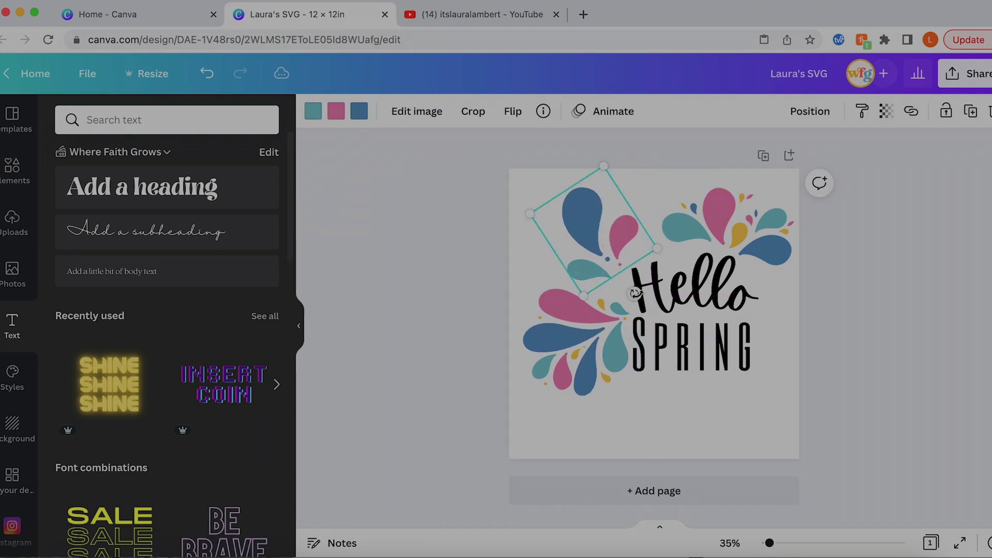
{"action": "left_click_drag", "start_coordinate": [644, 295], "coordinate": [645, 295]}
{"action": "left_click_drag", "start_coordinate": [589, 234], "coordinate": [598, 235]}
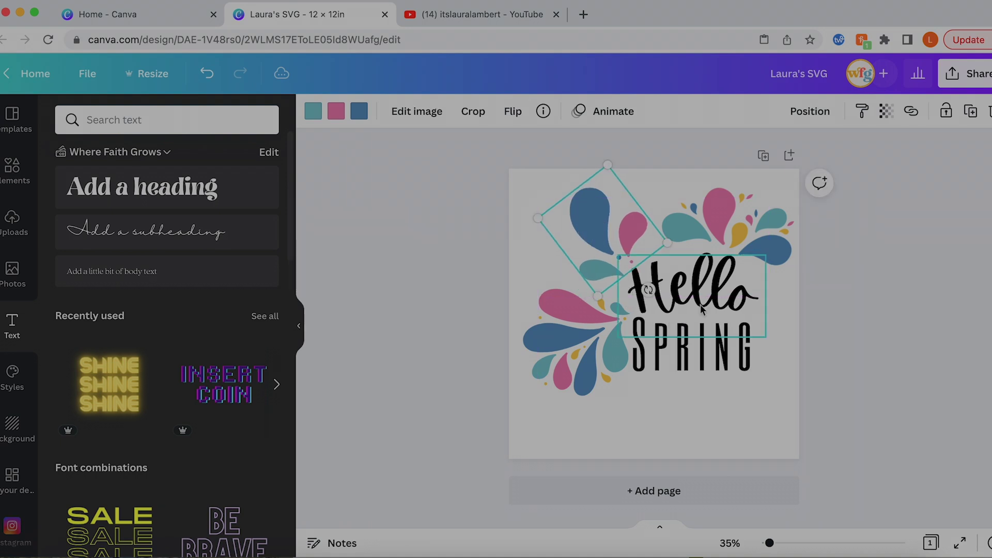
Recolour Hello with the pink from the document colours.
{"action": "left_click", "coordinate": [712, 295]}
{"action": "left_click", "coordinate": [532, 112]}
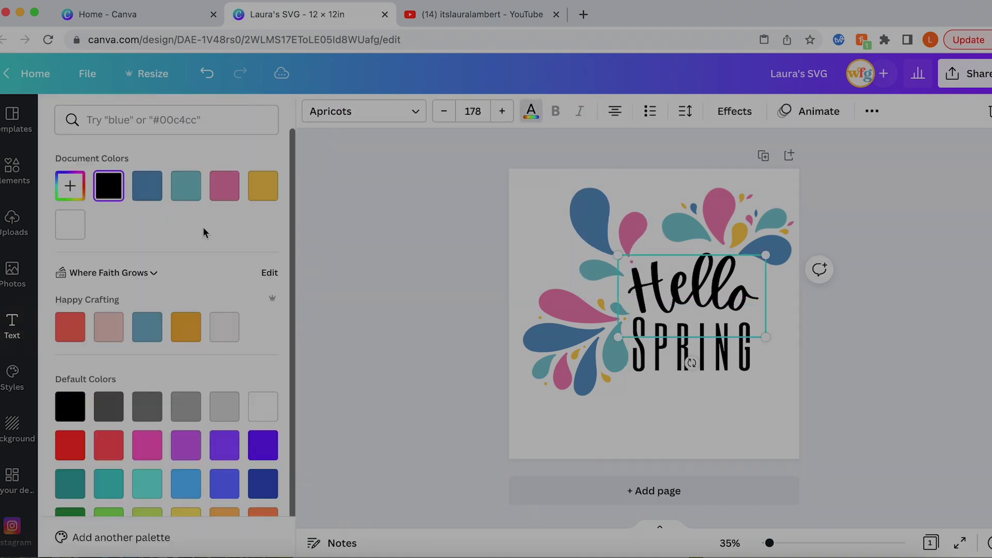
{"action": "left_click", "coordinate": [226, 199]}
Colour the S of Spring yellow, the P teal and the R blue using the document colours.
{"action": "left_click", "coordinate": [743, 373]}
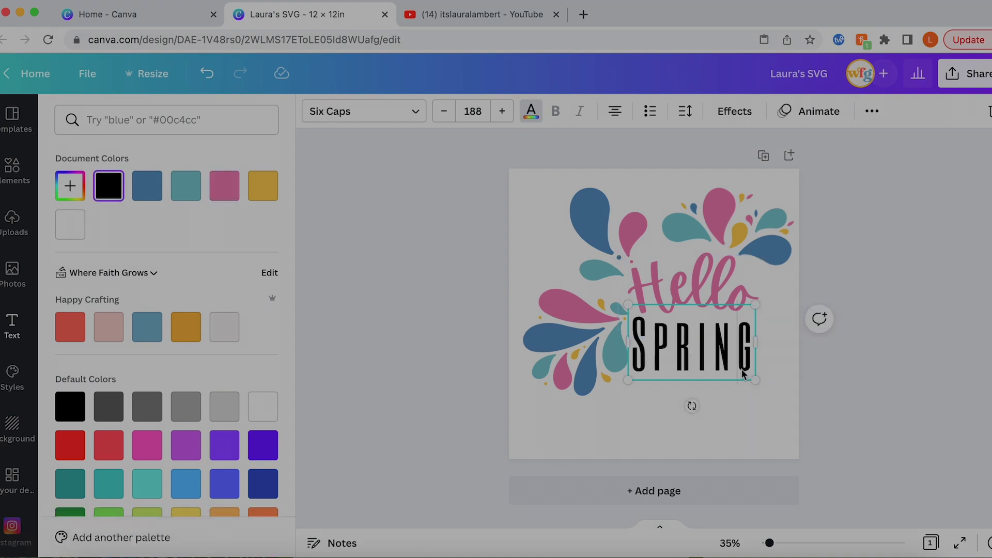
{"action": "left_click_drag", "start_coordinate": [656, 336], "coordinate": [631, 338]}
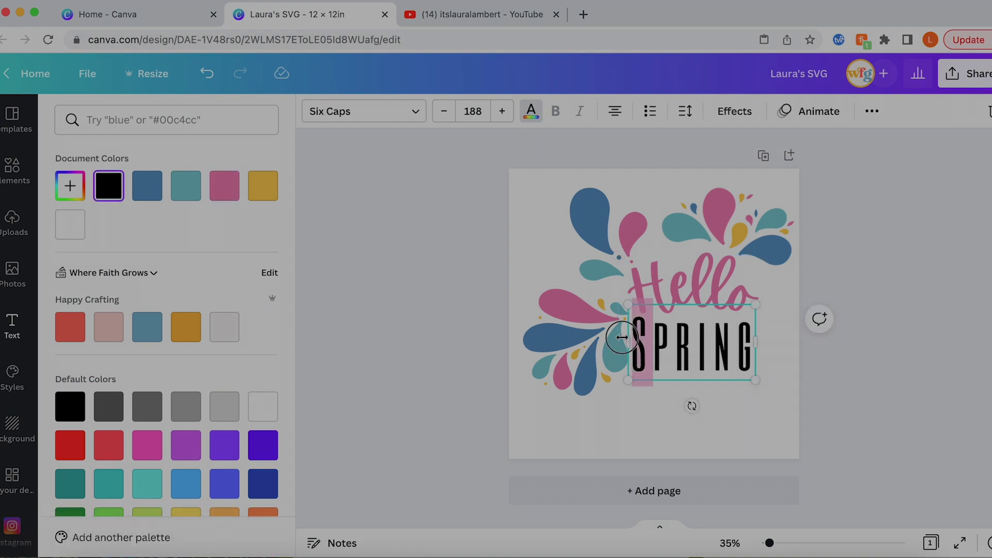
{"action": "left_click", "coordinate": [256, 182]}
{"action": "key", "text": "Right"}
{"action": "key", "text": "shift+Right"}
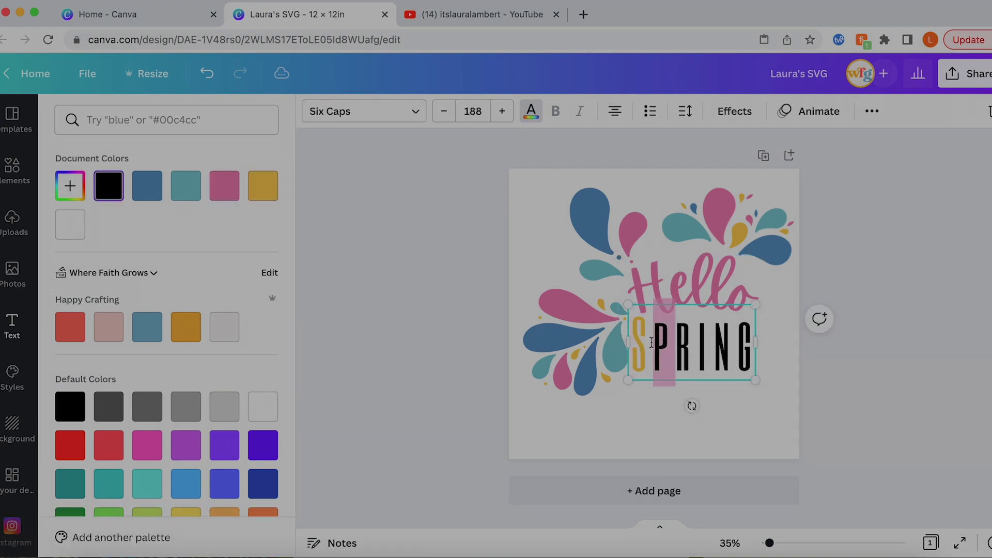
{"action": "left_click", "coordinate": [186, 197]}
{"action": "key", "text": "Right"}
{"action": "key", "text": "shift+Right"}
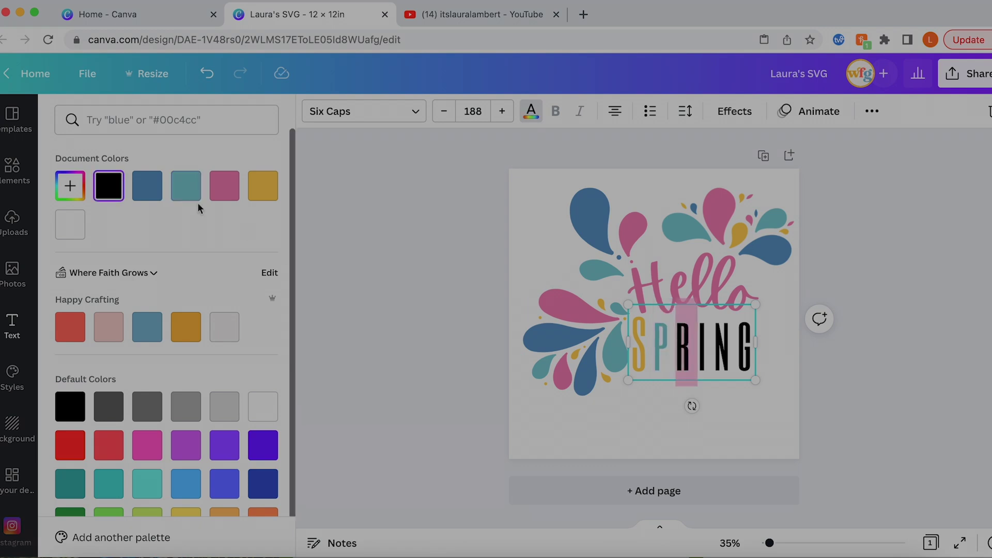
{"action": "left_click", "coordinate": [147, 186]}
Colour the I of Spring yellow, the N teal and the G blue using the document colours.
{"action": "key", "text": "Right"}
{"action": "key", "text": "shift+Right"}
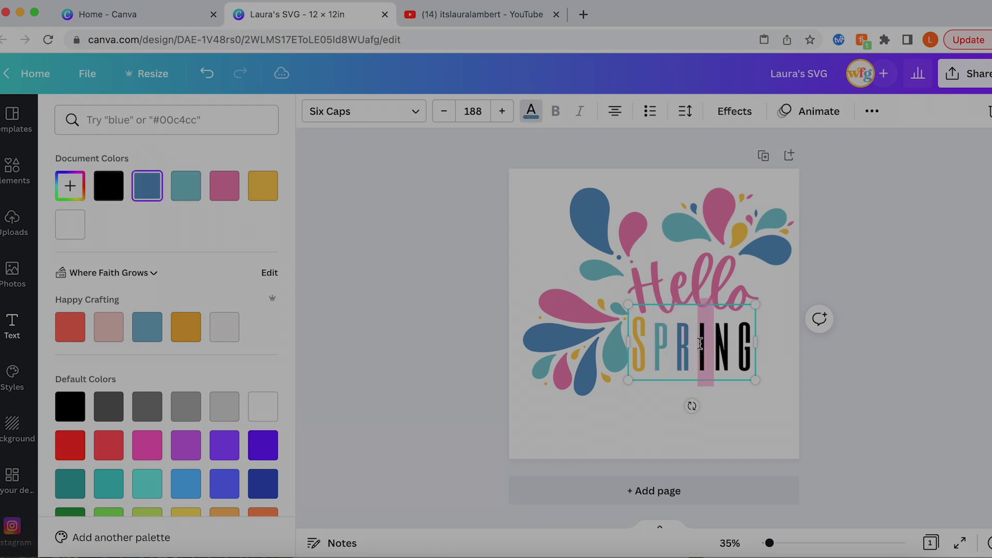
{"action": "left_click", "coordinate": [271, 190]}
{"action": "key", "text": "Right"}
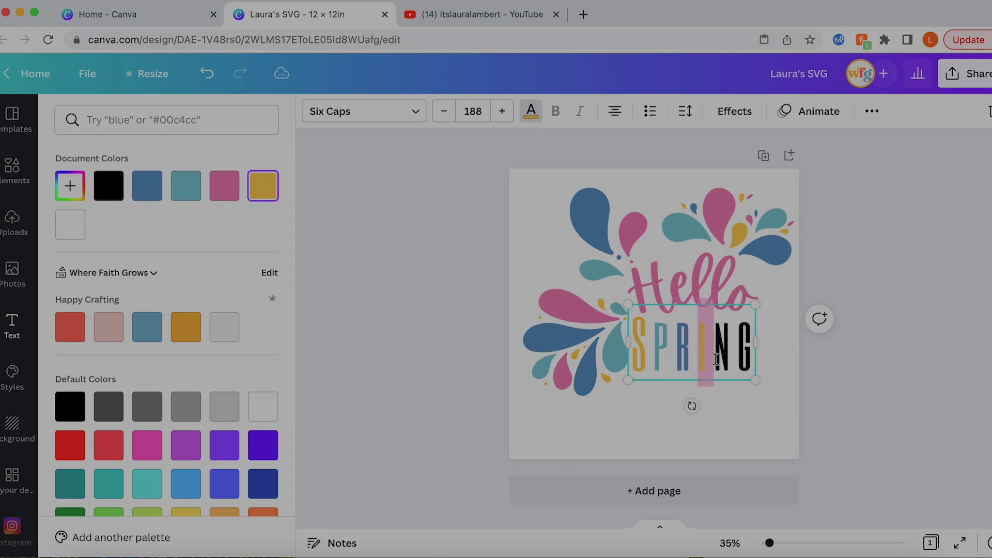
{"action": "key", "text": "shift+Right"}
{"action": "left_click", "coordinate": [183, 186]}
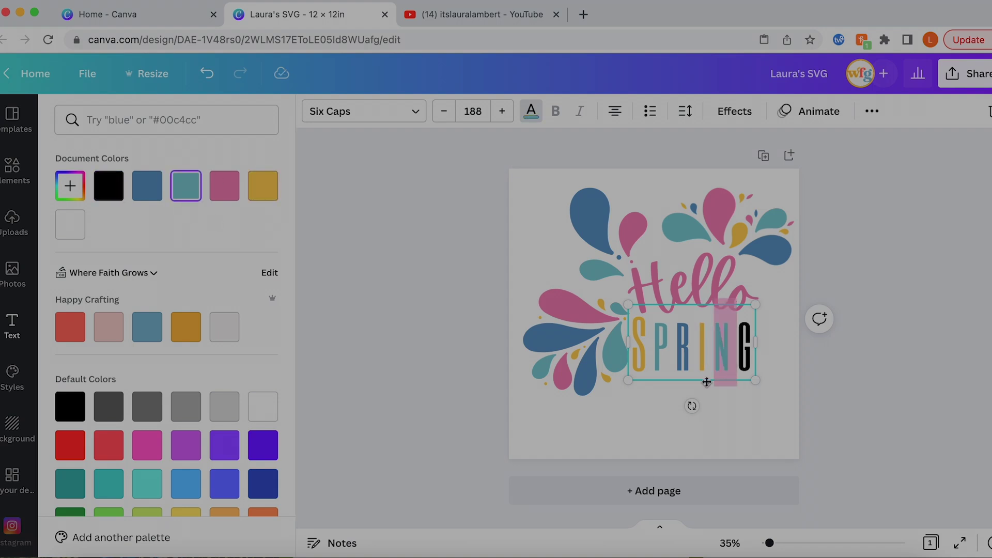
{"action": "key", "text": "Right"}
{"action": "key", "text": "shift+Right"}
{"action": "left_click", "coordinate": [147, 186]}
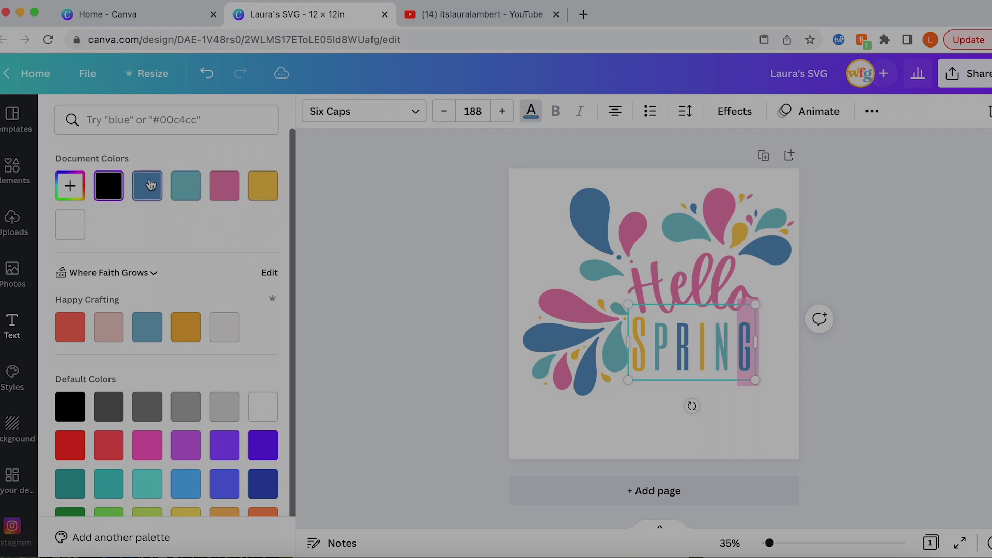
Shrink the whole Hello Spring design slightly and move it down so all graphics and text fit within the page.
{"action": "left_click", "coordinate": [378, 281]}
{"action": "left_click_drag", "start_coordinate": [461, 171], "coordinate": [867, 488]}
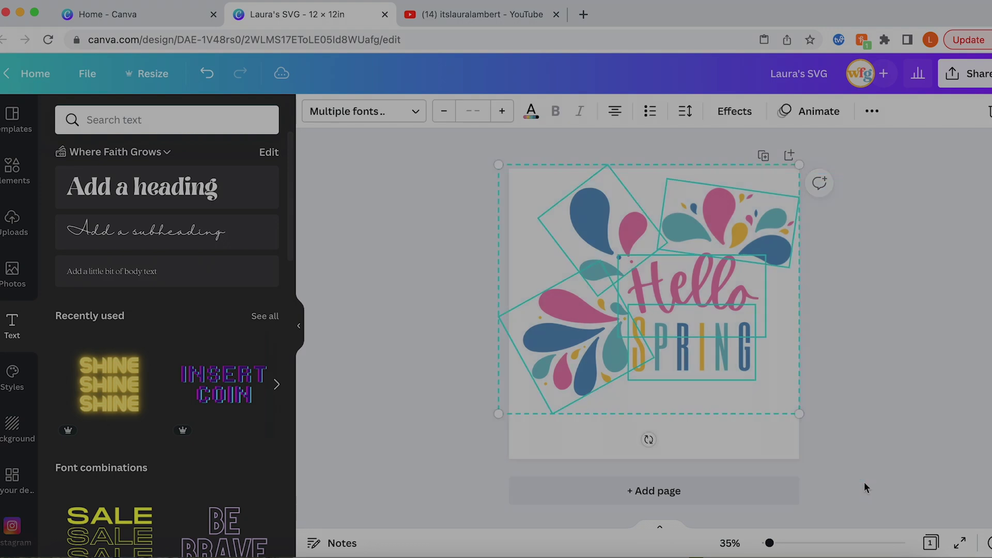
{"action": "left_click_drag", "start_coordinate": [712, 312], "coordinate": [701, 320]}
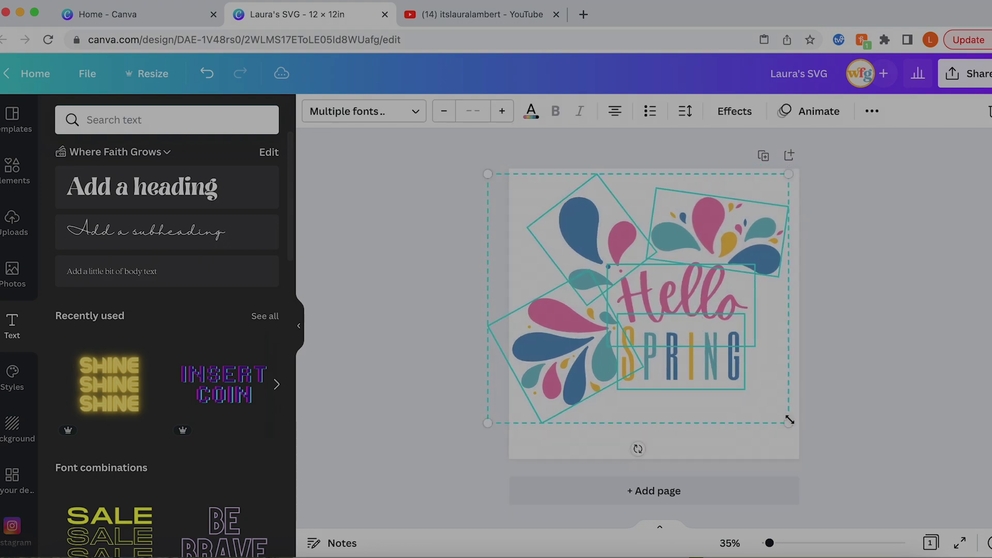
{"action": "left_click_drag", "start_coordinate": [789, 420], "coordinate": [762, 410]}
{"action": "left_click_drag", "start_coordinate": [641, 290], "coordinate": [646, 302]}
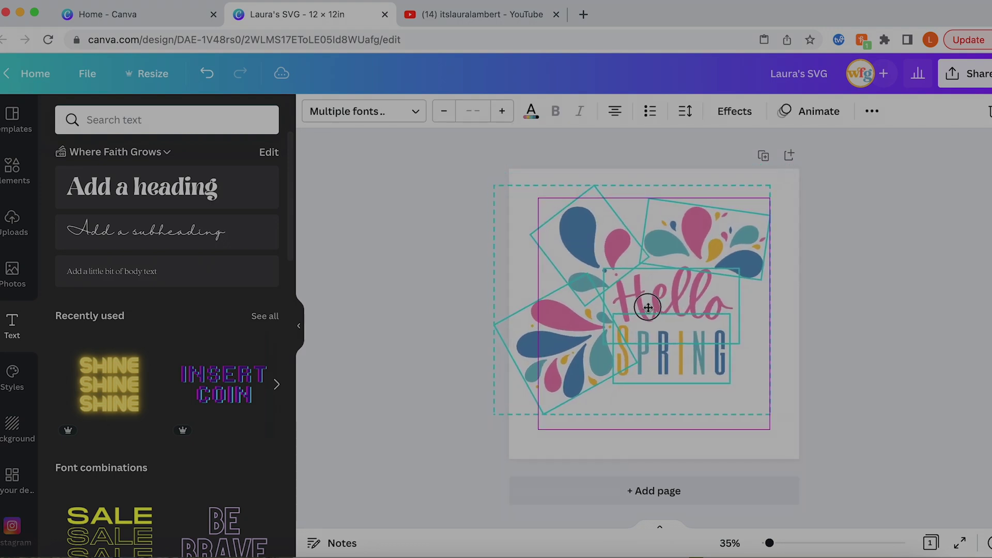
{"action": "left_click", "coordinate": [436, 307]}
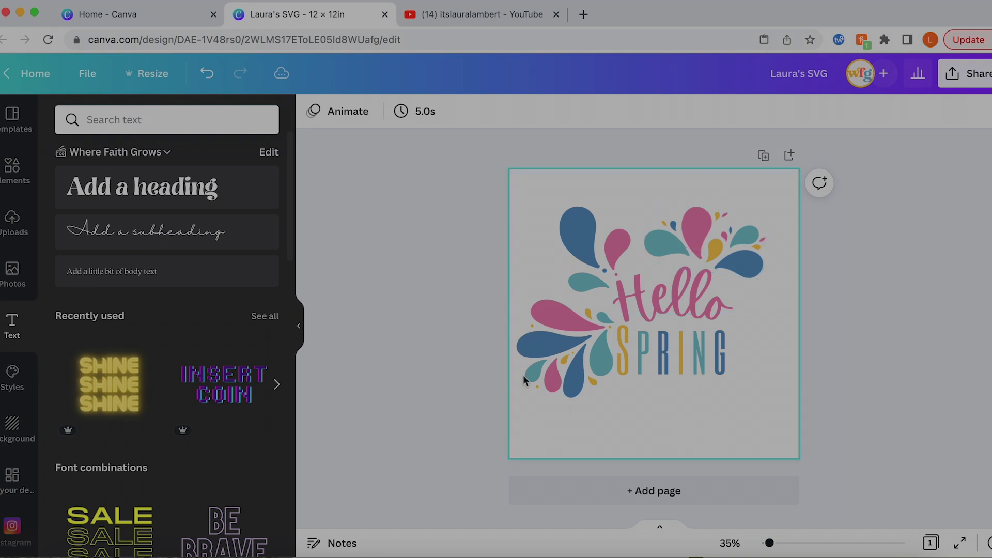
{"action": "left_click", "coordinate": [707, 248]}
{"action": "left_click", "coordinate": [602, 198], "text": "shift"}
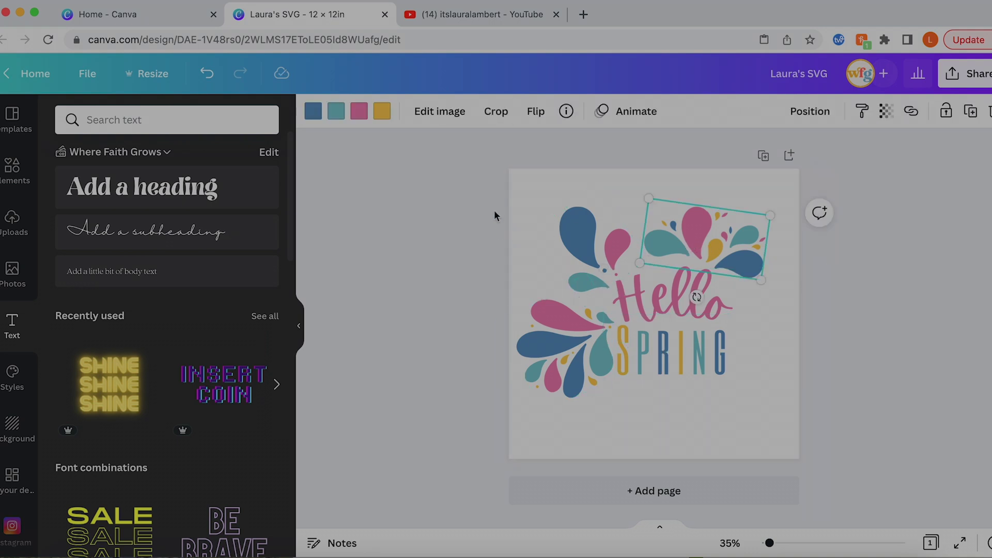
{"action": "left_click", "coordinate": [494, 215]}
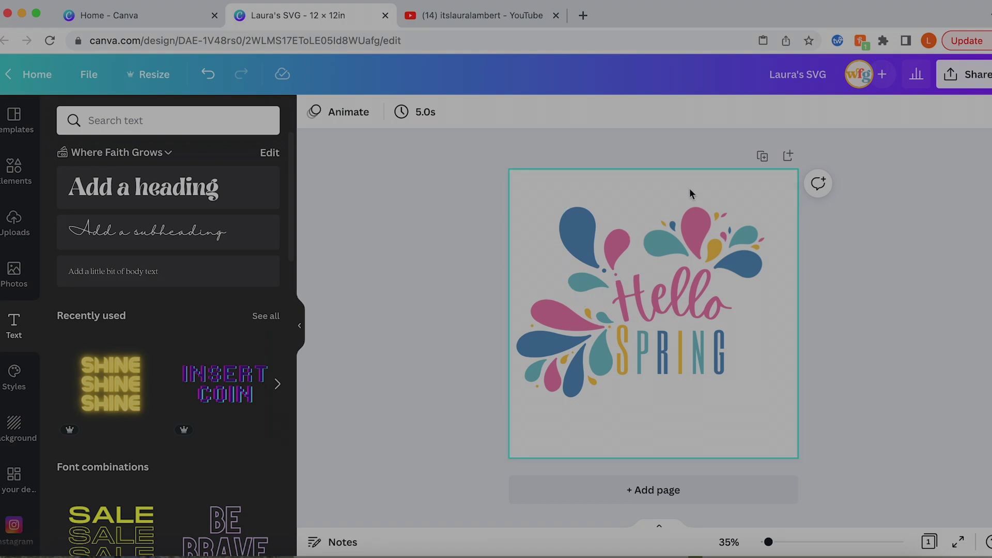
Place the splash from above Hello over Spring and send it backward behind the word.
{"action": "left_click_drag", "start_coordinate": [692, 217], "coordinate": [680, 340]}
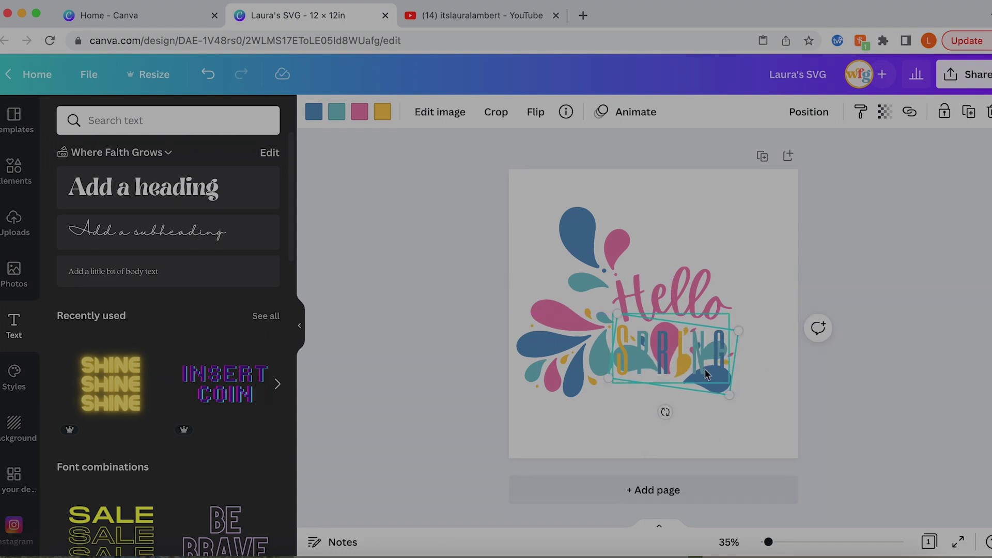
{"action": "left_click", "coordinate": [808, 112]}
{"action": "left_click", "coordinate": [806, 112]}
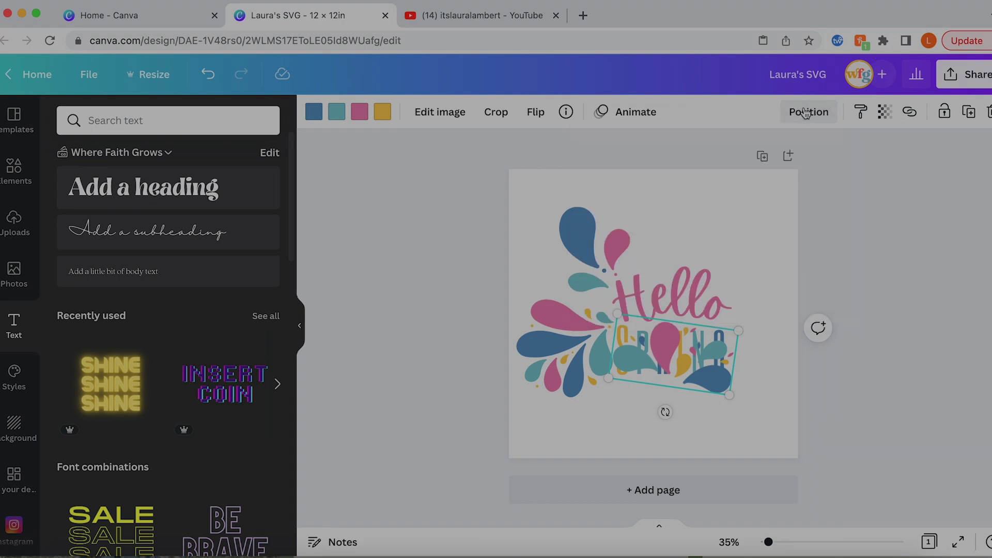
{"action": "left_click", "coordinate": [807, 112]}
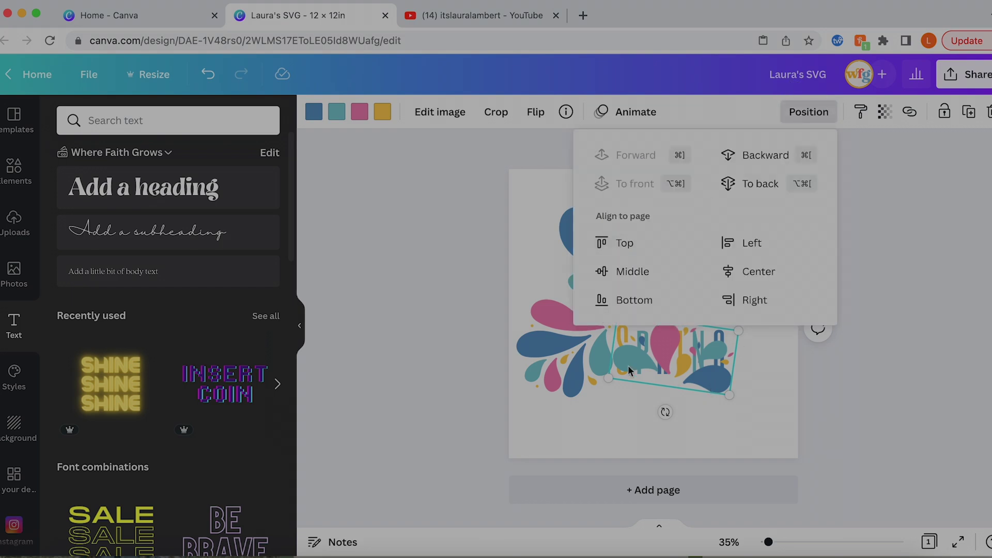
{"action": "left_click", "coordinate": [762, 155]}
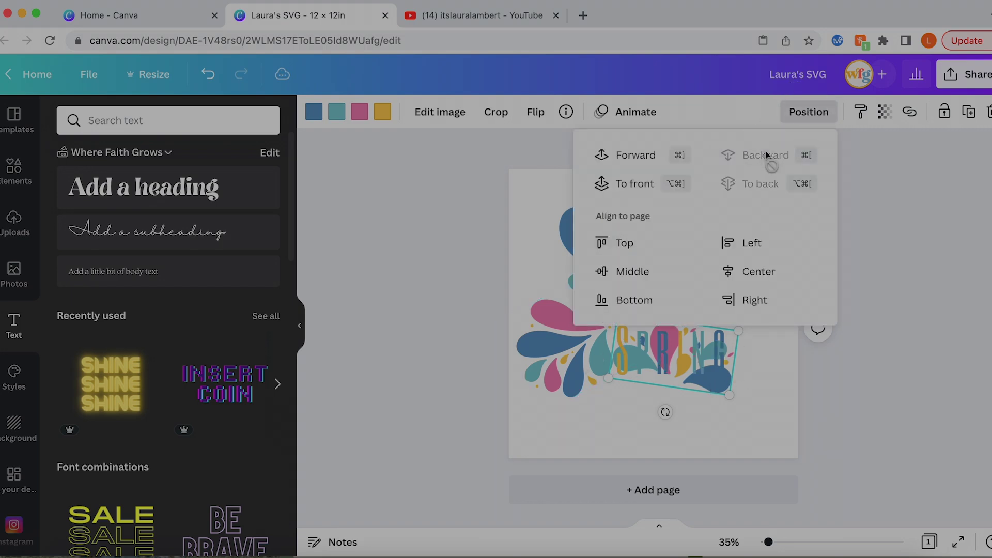
Bring the splash forward over Spring and send it backward behind the word again.
{"action": "left_click", "coordinate": [624, 156]}
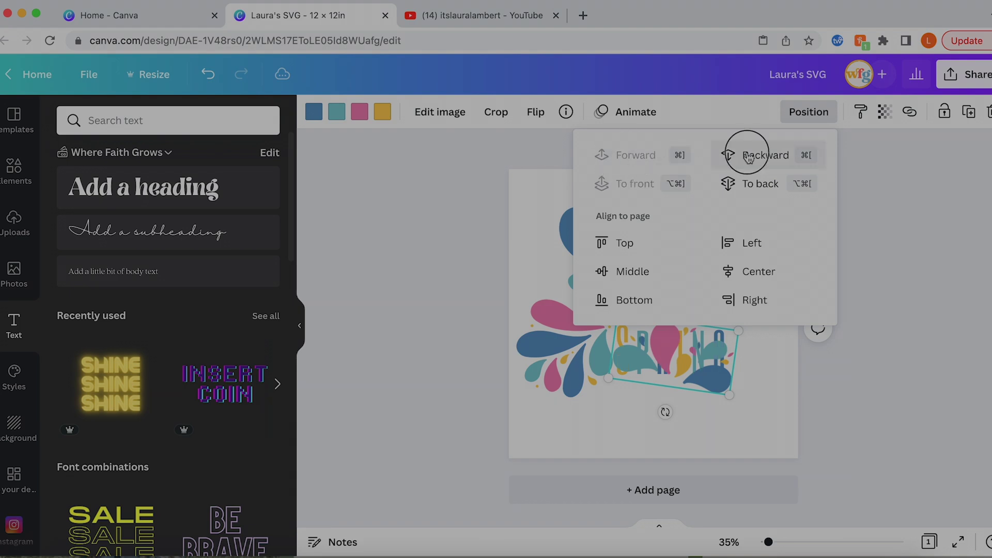
{"action": "left_click", "coordinate": [749, 155]}
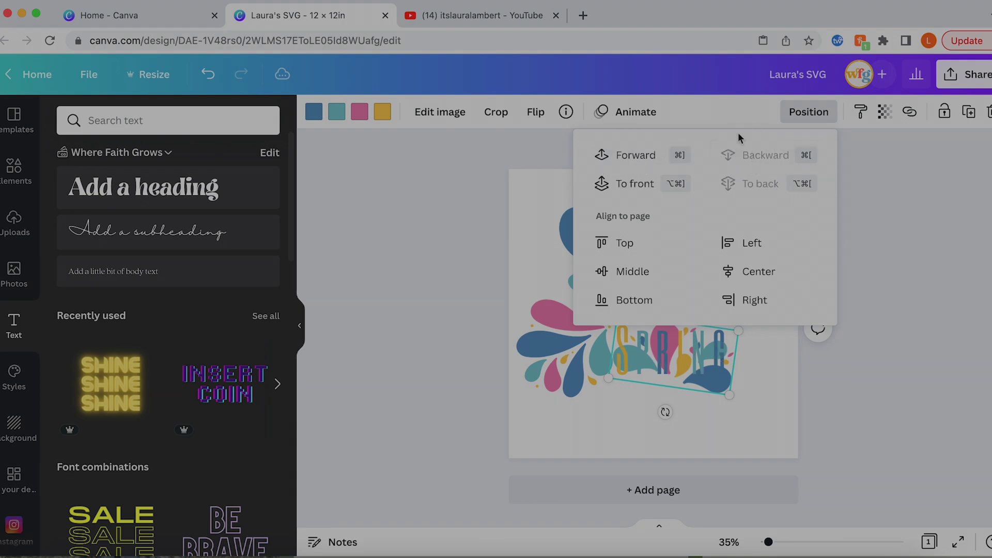
{"action": "left_click", "coordinate": [737, 157]}
{"action": "left_click", "coordinate": [770, 416]}
Return the splash to its place above Hello, slightly further right, and shift Spring slightly down.
{"action": "left_click", "coordinate": [731, 388]}
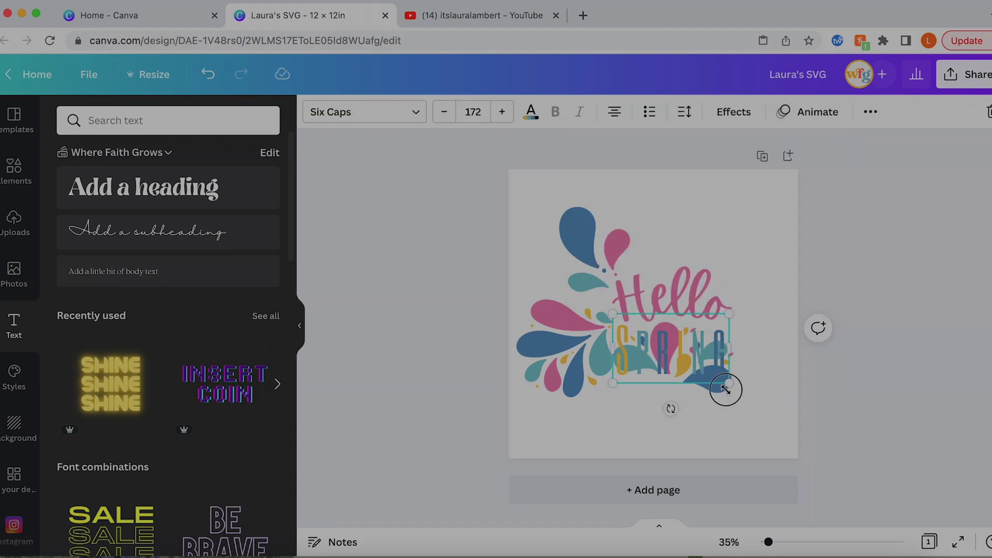
{"action": "mouse_move", "coordinate": [669, 408]}
{"action": "left_mouse_down"}
{"action": "mouse_move", "coordinate": [680, 394]}
{"action": "mouse_move", "coordinate": [681, 410]}
{"action": "left_mouse_up"}
{"action": "left_click_drag", "start_coordinate": [668, 354], "coordinate": [707, 238]}
{"action": "left_click_drag", "start_coordinate": [671, 416], "coordinate": [675, 368]}
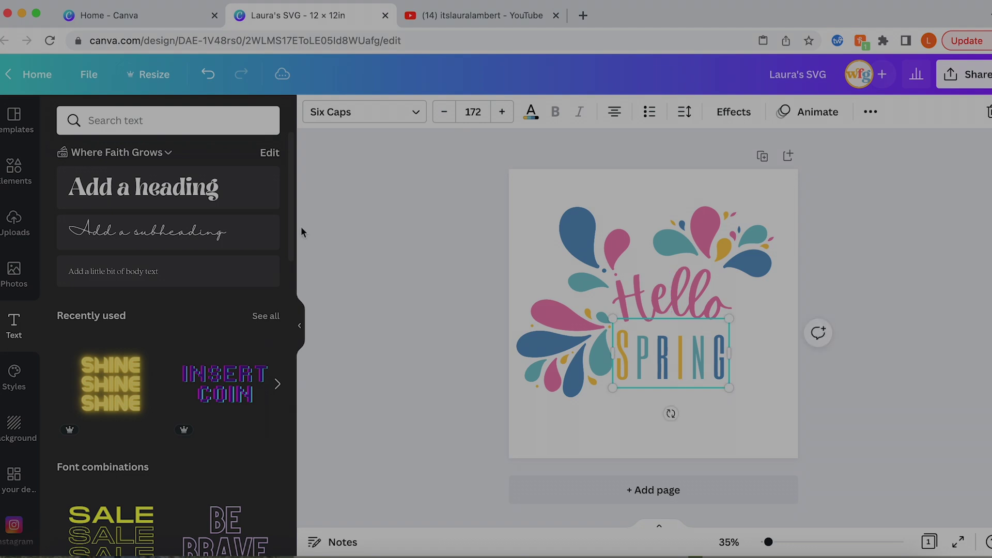
Select the large splash and the three-drop graphic in turn to view their editable colours.
{"action": "left_click", "coordinate": [328, 231]}
{"action": "left_click", "coordinate": [579, 329]}
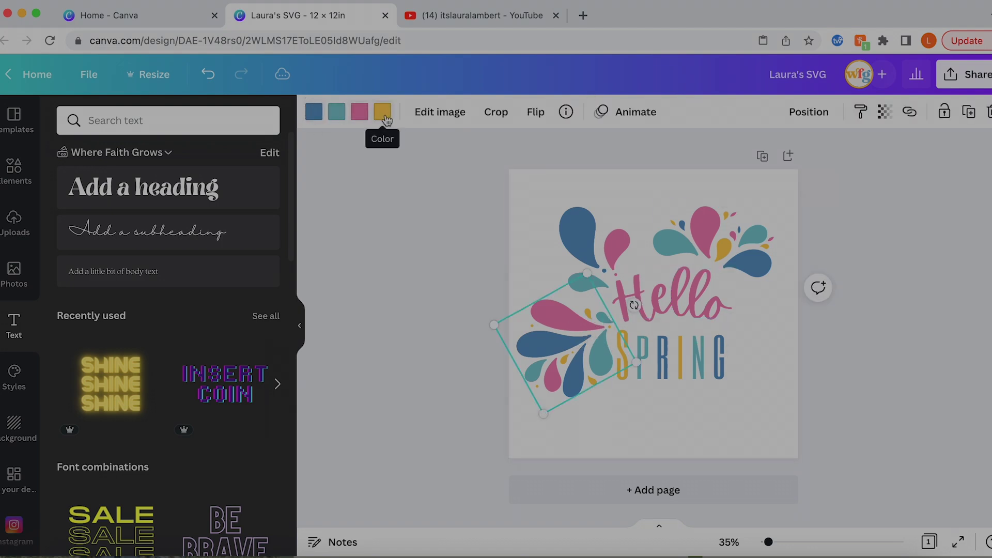
{"action": "left_click", "coordinate": [579, 228]}
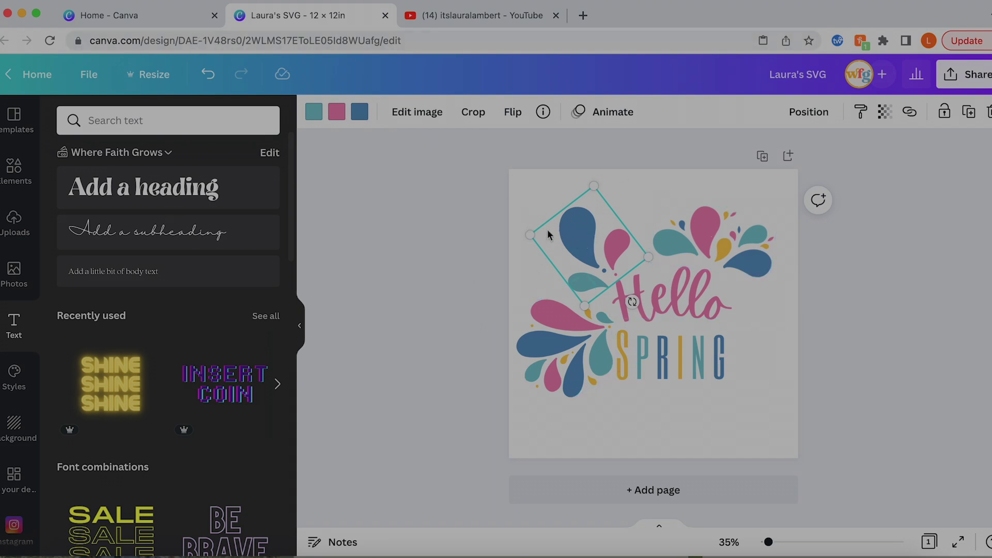
Add a blank second page and browse the spring graphics in the elements library.
{"action": "left_click", "coordinate": [786, 156]}
{"action": "left_click", "coordinate": [10, 175]}
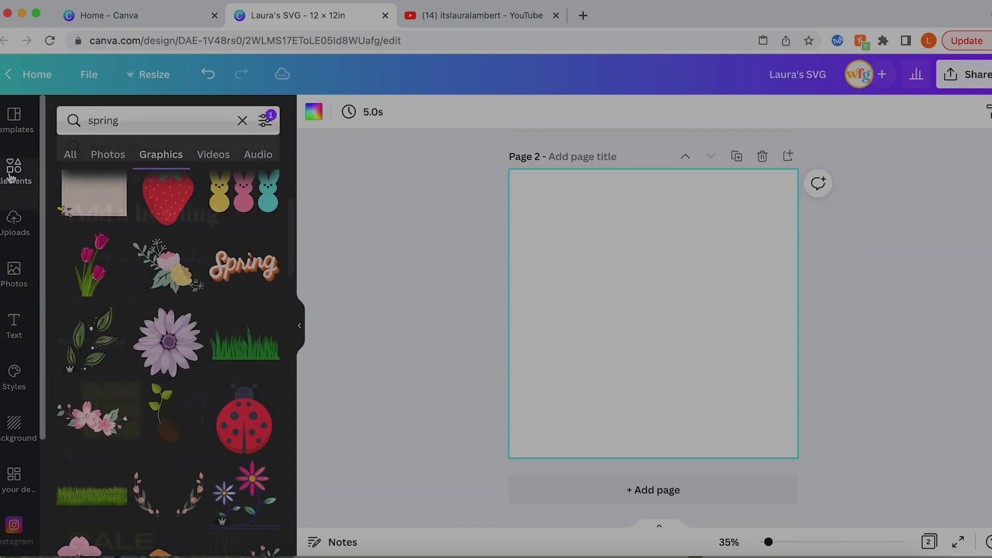
{"action": "scroll", "coordinate": [191, 321], "scroll_direction": "down", "scroll_amount": 2}
Insert the purple daisy graphic enlarged to nearly fill the second page, and delete it.
{"action": "left_click", "coordinate": [155, 290]}
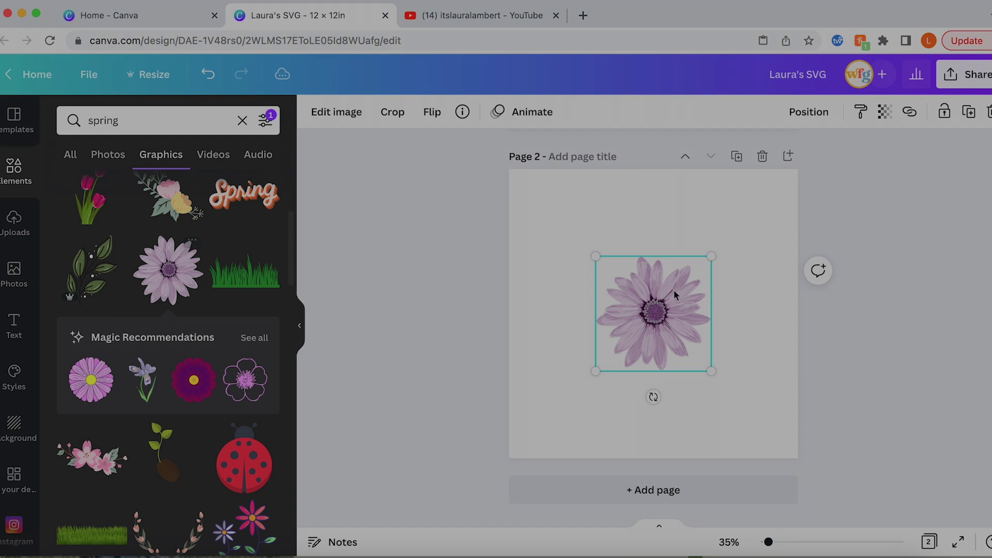
{"action": "left_click_drag", "start_coordinate": [659, 295], "coordinate": [555, 202]}
{"action": "left_click_drag", "start_coordinate": [642, 298], "coordinate": [775, 430]}
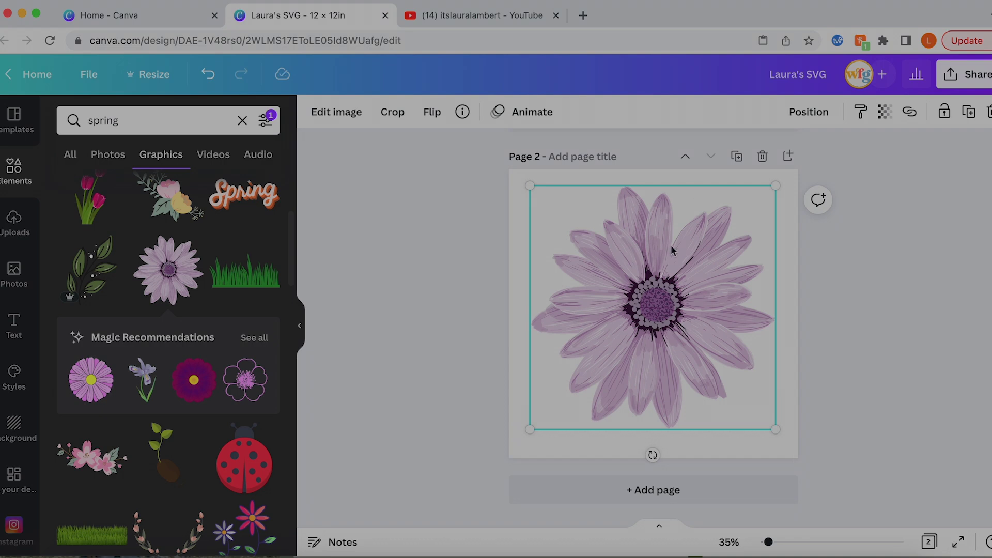
{"action": "mouse_move", "coordinate": [664, 271]}
{"action": "left_mouse_down"}
{"action": "mouse_move", "coordinate": [673, 266]}
{"action": "mouse_move", "coordinate": [667, 255]}
{"action": "left_mouse_up"}
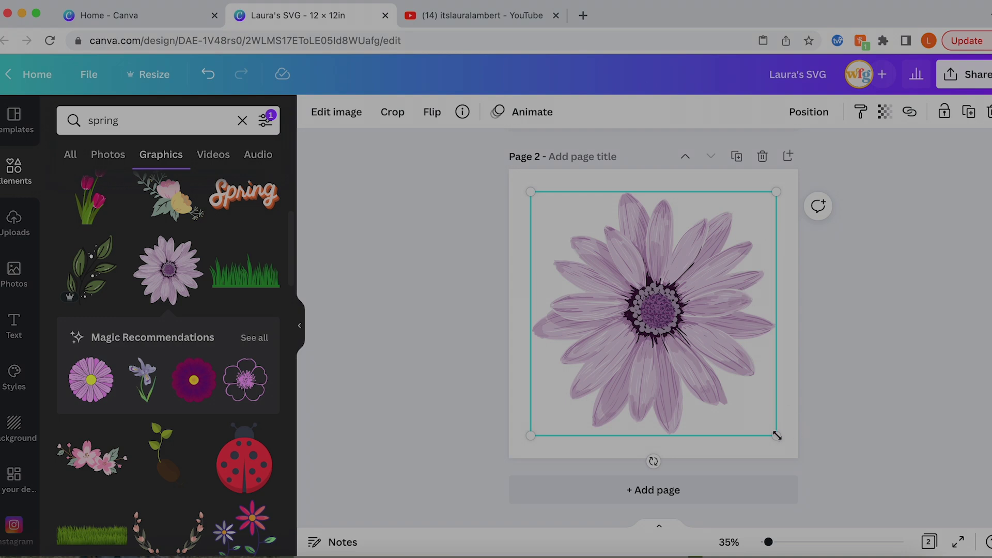
{"action": "left_click_drag", "start_coordinate": [776, 436], "coordinate": [797, 438]}
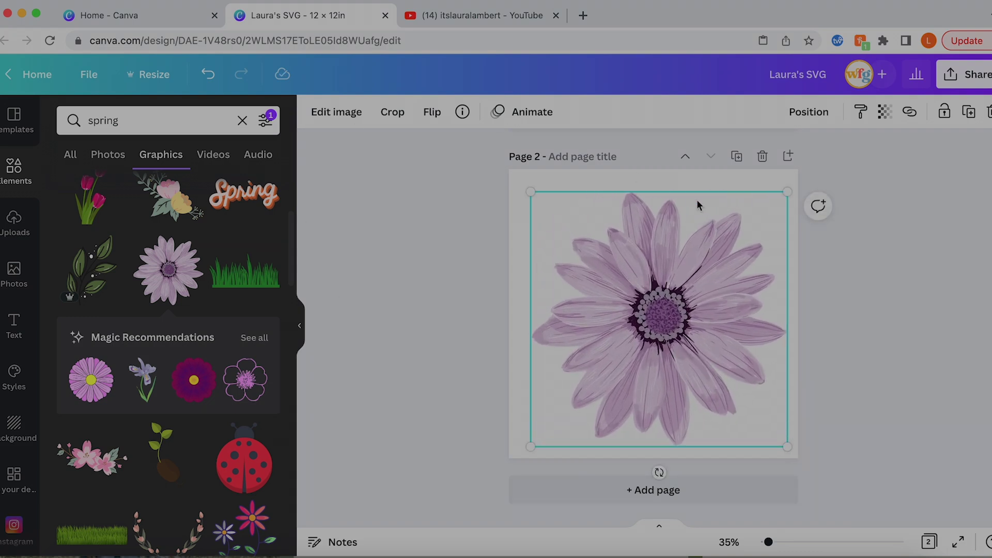
{"action": "key", "text": "Delete"}
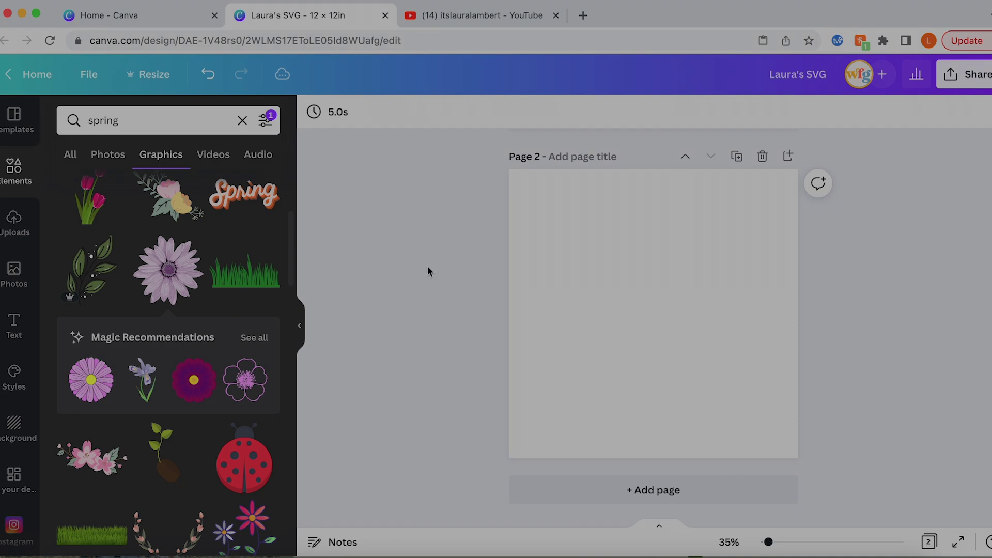
Insert the pink and yellow floral graphic on the second page, enlarged and placed in the page's upper right.
{"action": "left_click", "coordinate": [181, 196]}
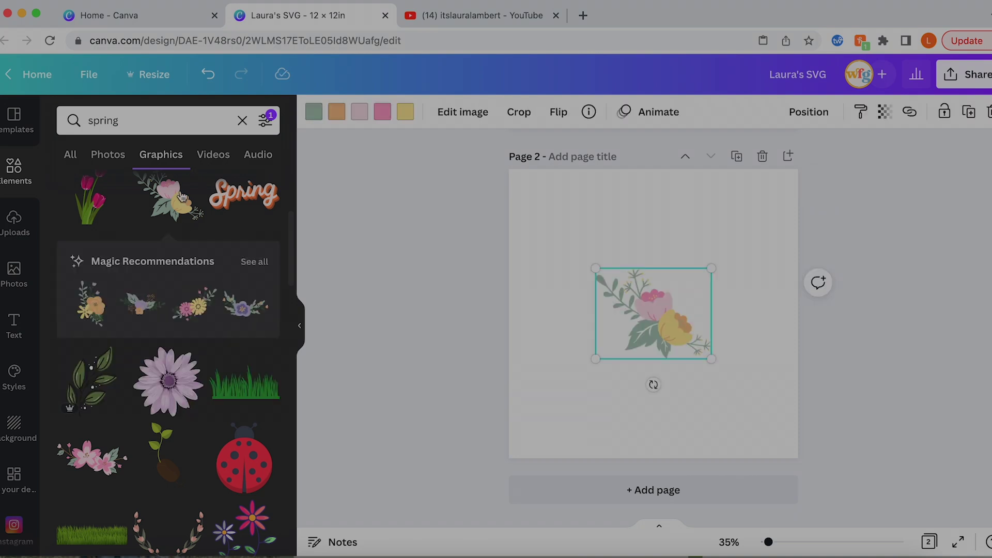
{"action": "left_click_drag", "start_coordinate": [595, 268], "coordinate": [542, 227]}
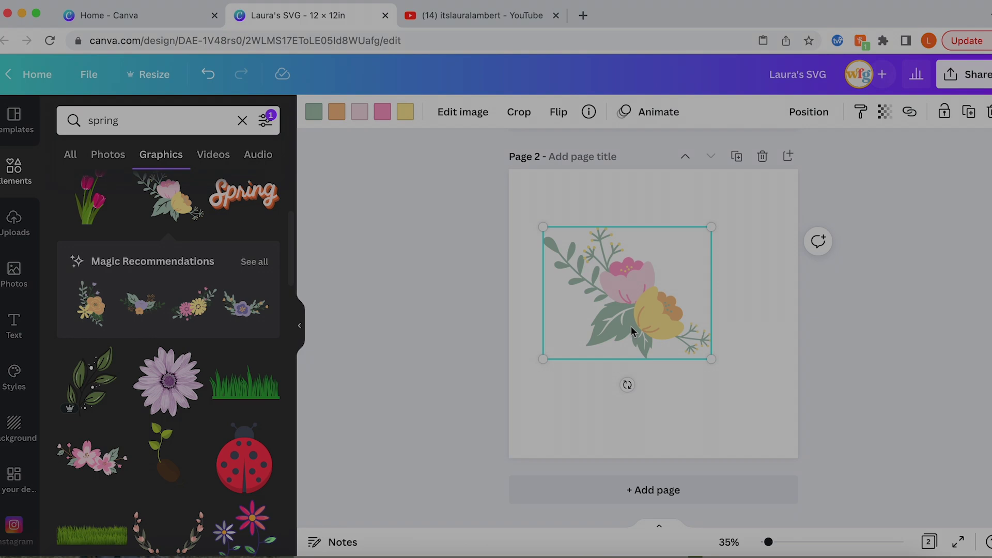
{"action": "left_click_drag", "start_coordinate": [618, 305], "coordinate": [694, 259]}
Insert the ladybug graphic in the second page's upper left and recolour its darker navy and darker red to match its lighter navy and bright red.
{"action": "left_click", "coordinate": [253, 454]}
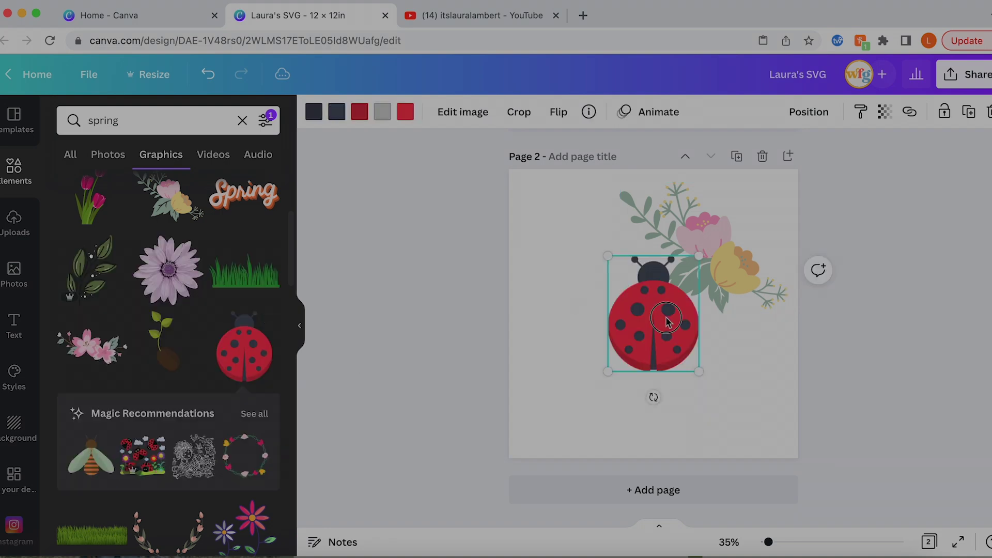
{"action": "left_click_drag", "start_coordinate": [666, 318], "coordinate": [592, 266]}
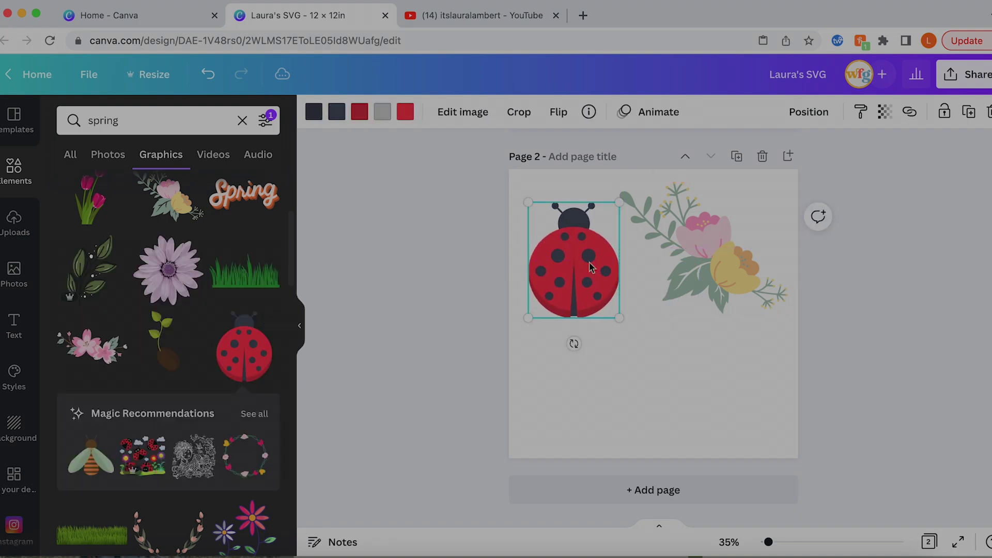
{"action": "left_click", "coordinate": [323, 122]}
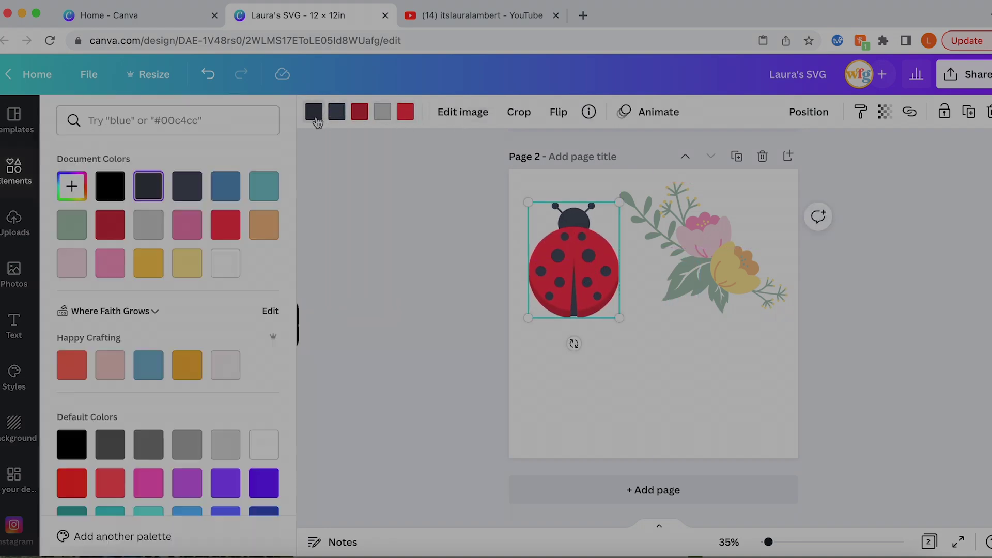
{"action": "left_click", "coordinate": [184, 195]}
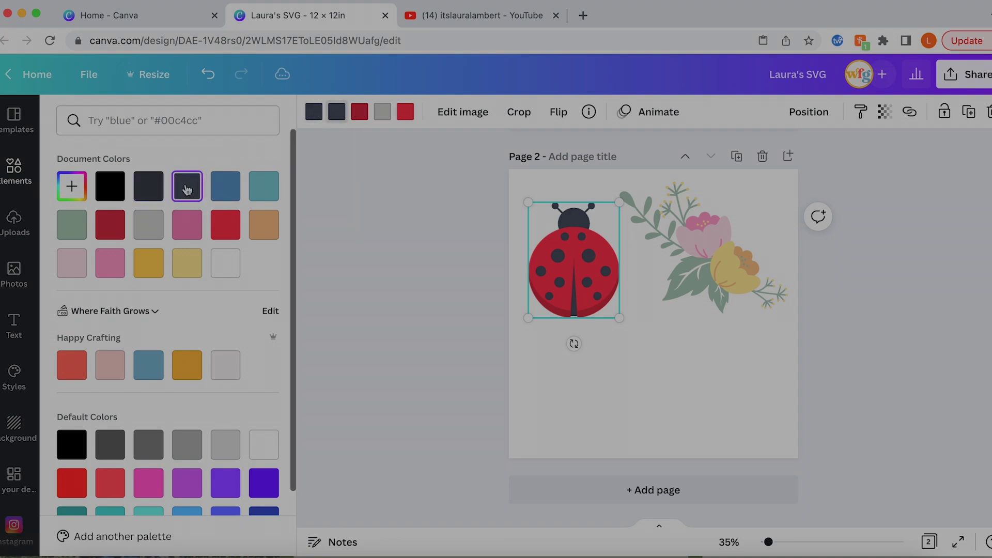
{"action": "left_click", "coordinate": [359, 111]}
{"action": "left_click", "coordinate": [225, 225]}
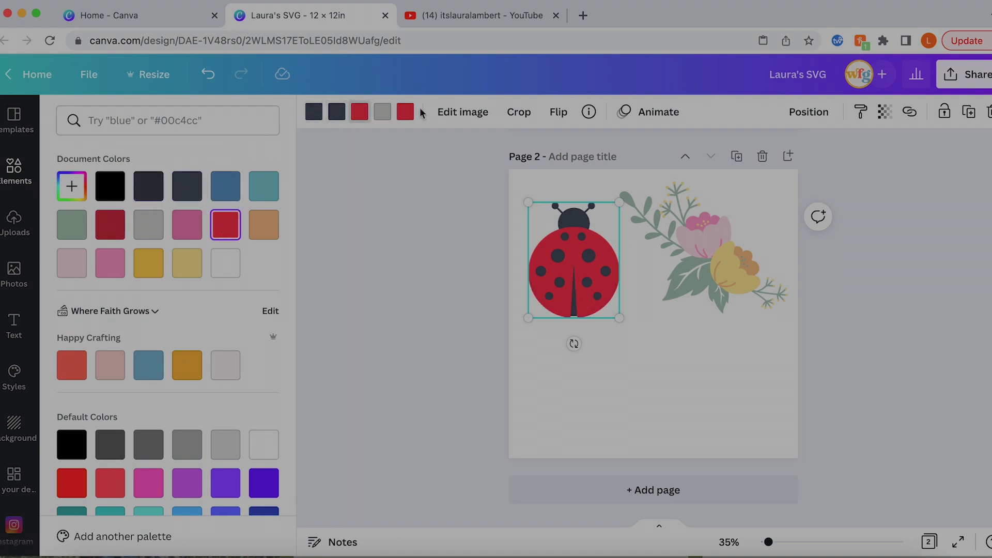
{"action": "left_click", "coordinate": [337, 122]}
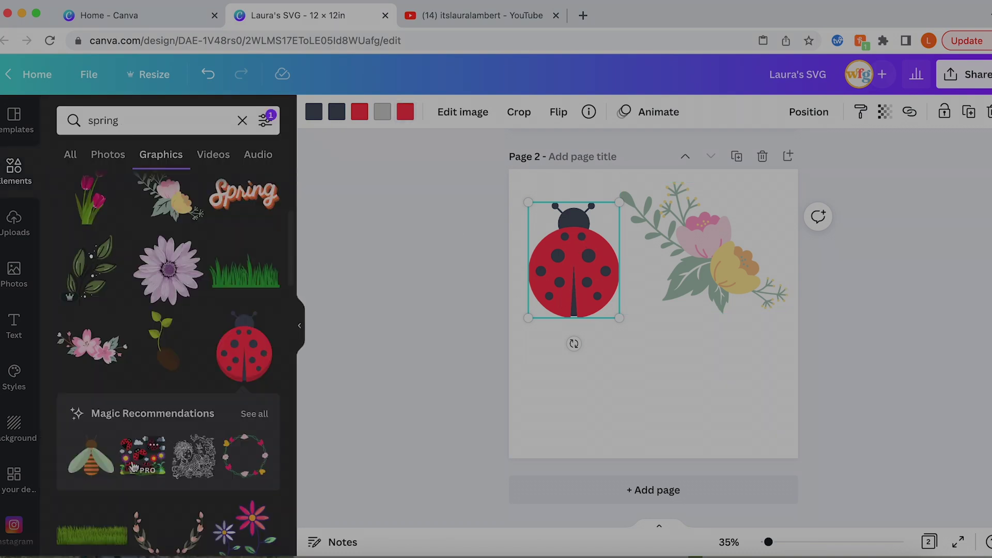
Insert the Easter egg basket graphic on the second page, shrink it slightly and reposition it, and delete it.
{"action": "scroll", "coordinate": [138, 396], "scroll_direction": "down", "scroll_amount": 5}
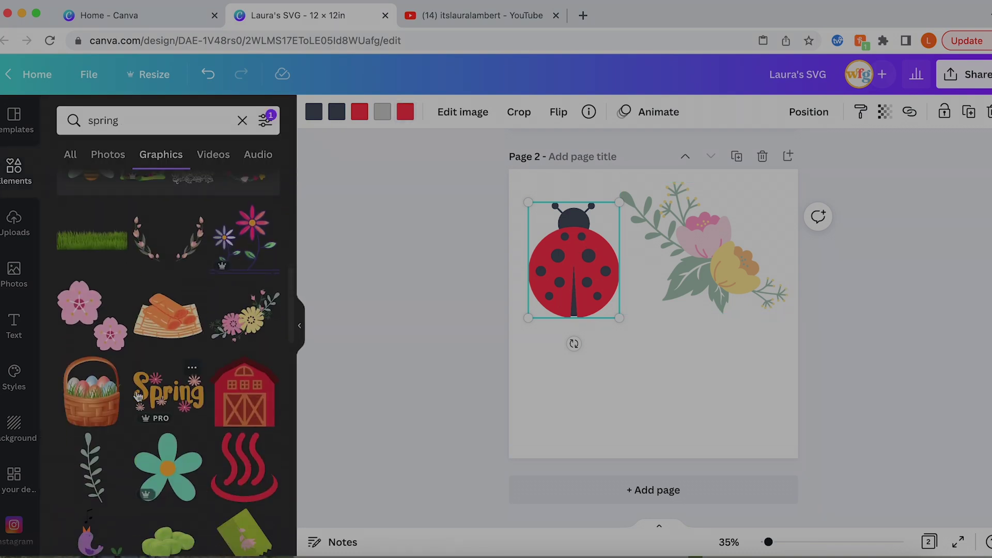
{"action": "scroll", "coordinate": [138, 396], "scroll_direction": "down", "scroll_amount": 3}
{"action": "left_click", "coordinate": [89, 261]}
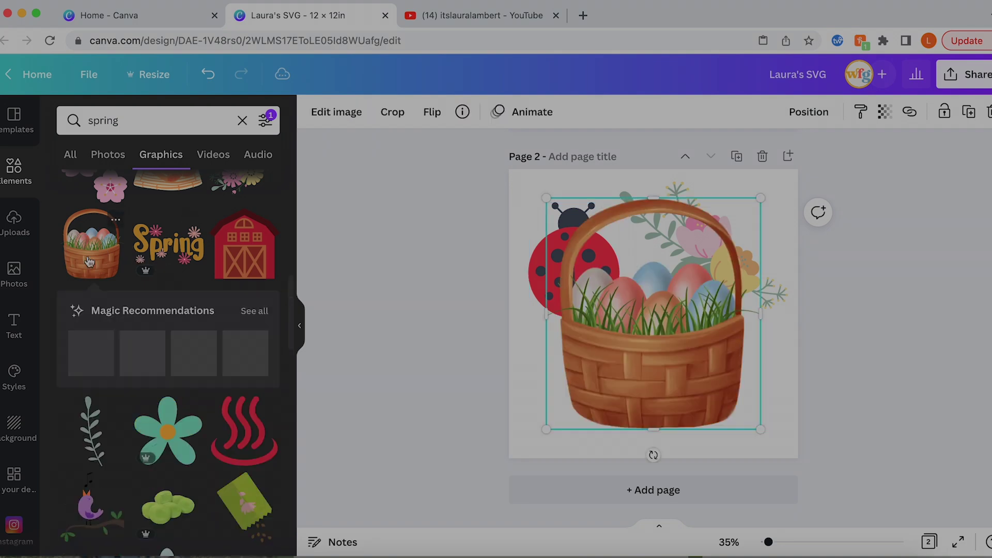
{"action": "left_click_drag", "start_coordinate": [547, 201], "coordinate": [572, 234]}
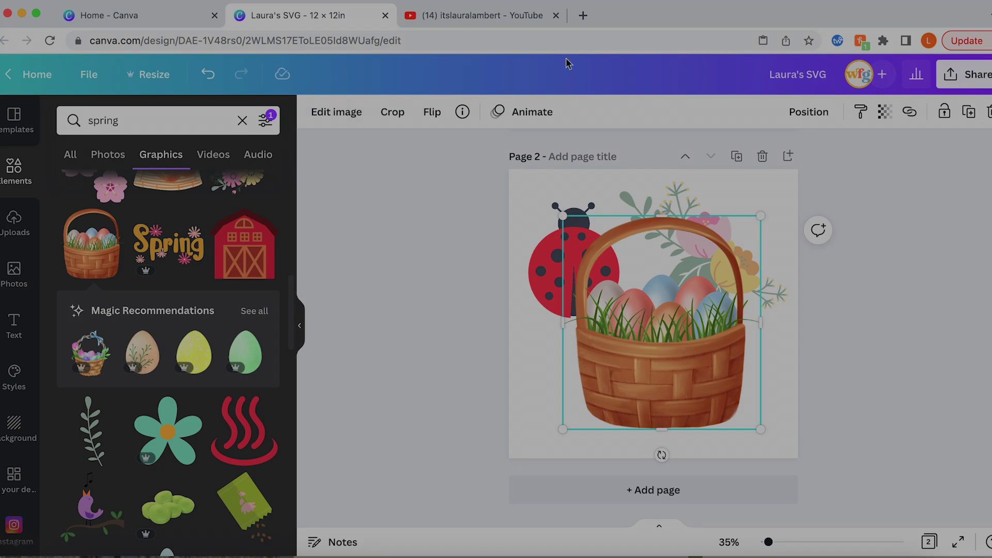
{"action": "mouse_move", "coordinate": [720, 328]}
{"action": "left_mouse_down"}
{"action": "mouse_move", "coordinate": [655, 388]}
{"action": "mouse_move", "coordinate": [791, 260]}
{"action": "mouse_move", "coordinate": [750, 326]}
{"action": "mouse_move", "coordinate": [717, 340]}
{"action": "left_mouse_up"}
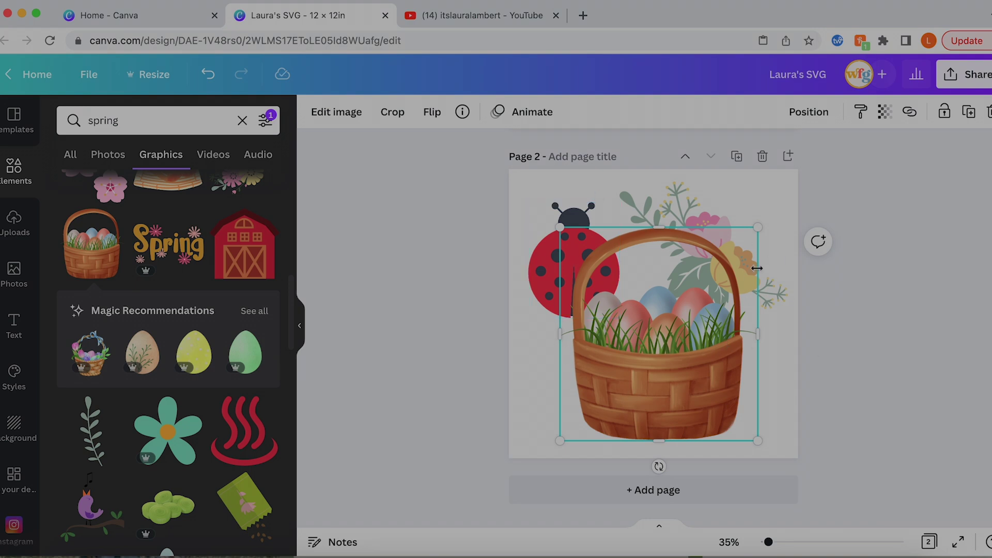
{"action": "left_click_drag", "start_coordinate": [689, 353], "coordinate": [667, 348]}
{"action": "key", "text": "Delete"}
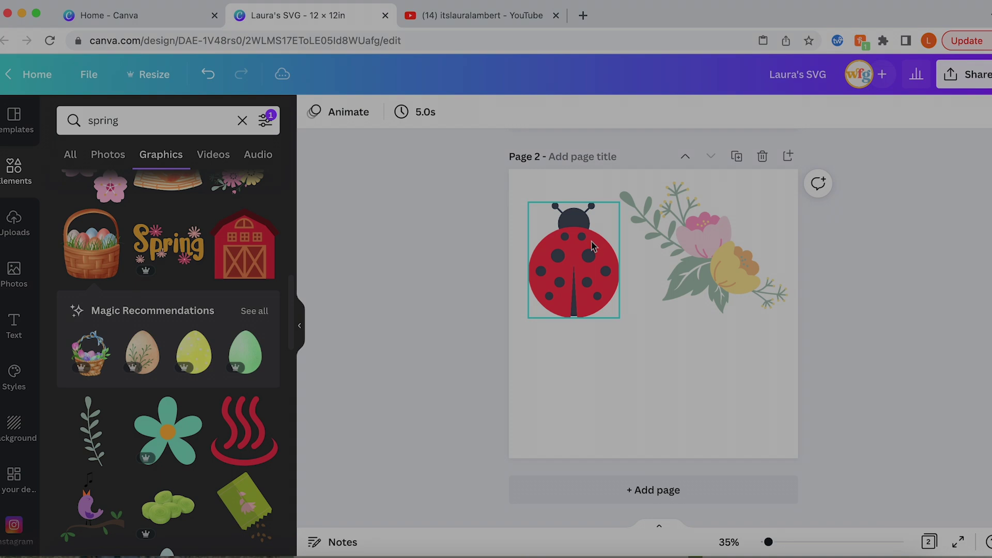
Delete the second page and shift the upper-right splash graphic slightly down and to the left on the remaining page.
{"action": "left_click", "coordinate": [762, 156]}
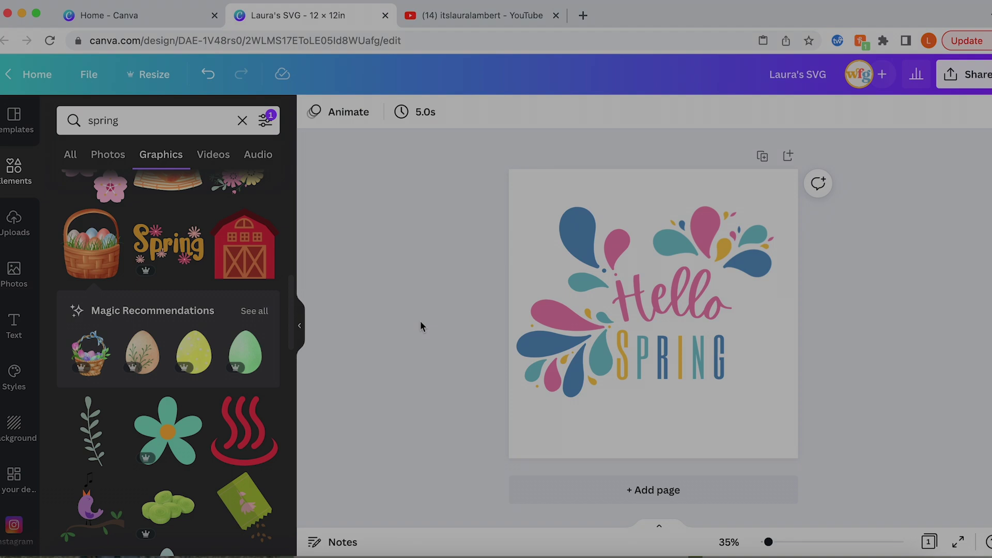
{"action": "left_click", "coordinate": [92, 234]}
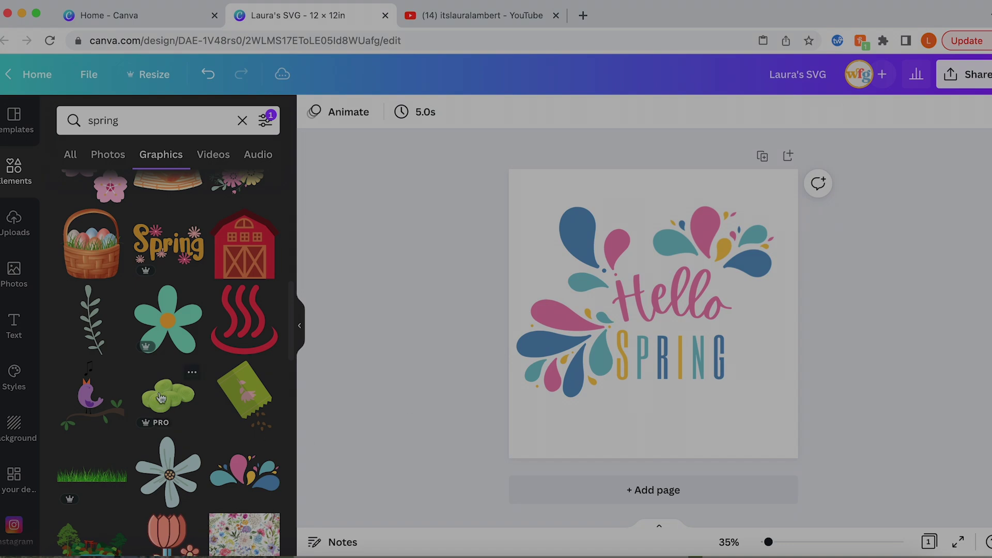
{"action": "left_click", "coordinate": [723, 219]}
{"action": "left_click_drag", "start_coordinate": [723, 219], "coordinate": [718, 227]}
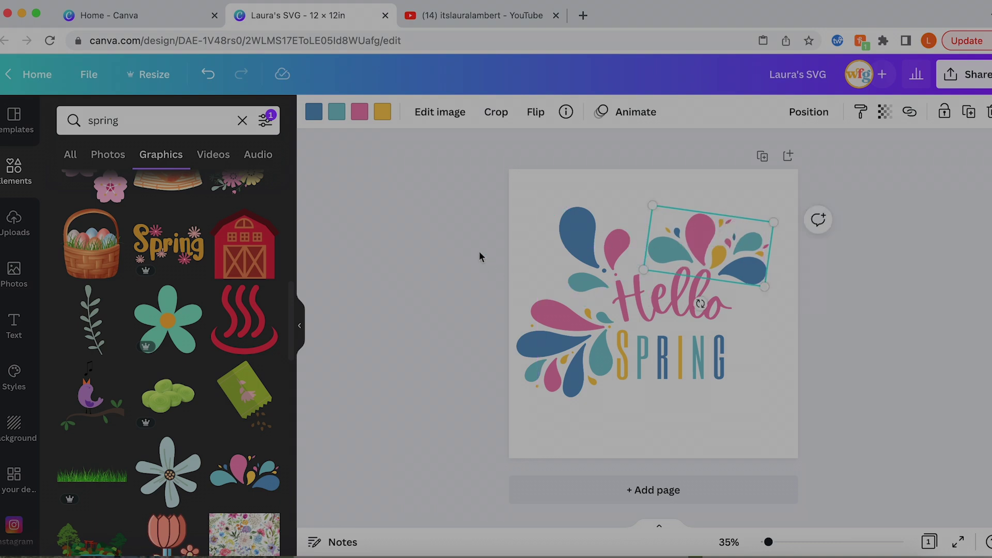
{"action": "left_click", "coordinate": [746, 357]}
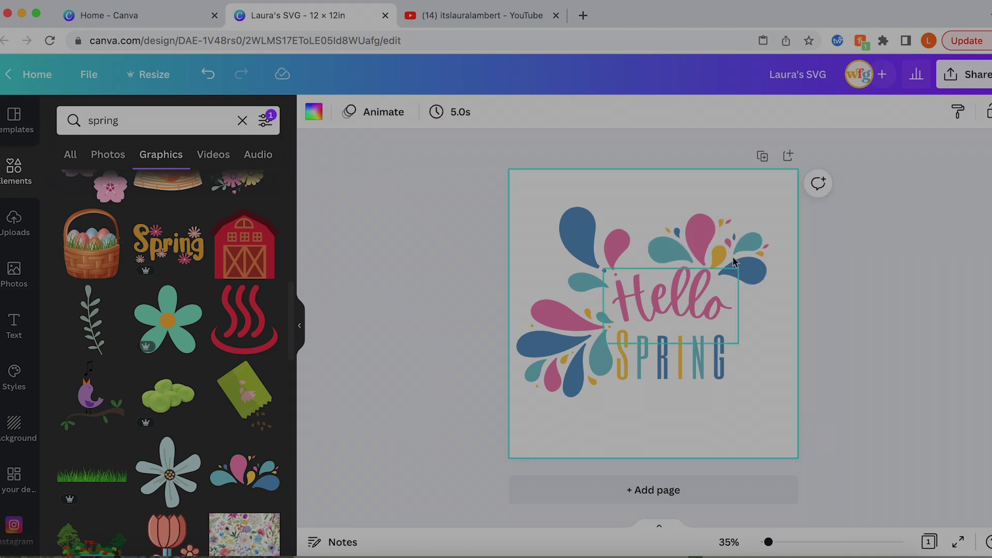
Set the upper-right splash graphic's transparency to 59 and restore it to 100.
{"action": "left_click", "coordinate": [885, 111]}
{"action": "left_click_drag", "start_coordinate": [874, 169], "coordinate": [822, 171]}
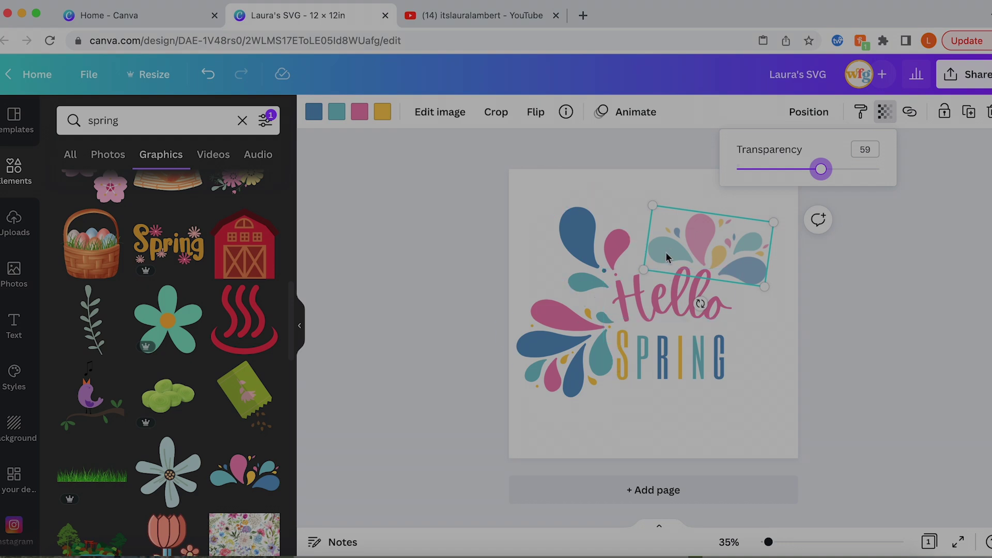
{"action": "left_click_drag", "start_coordinate": [822, 177], "coordinate": [968, 169]}
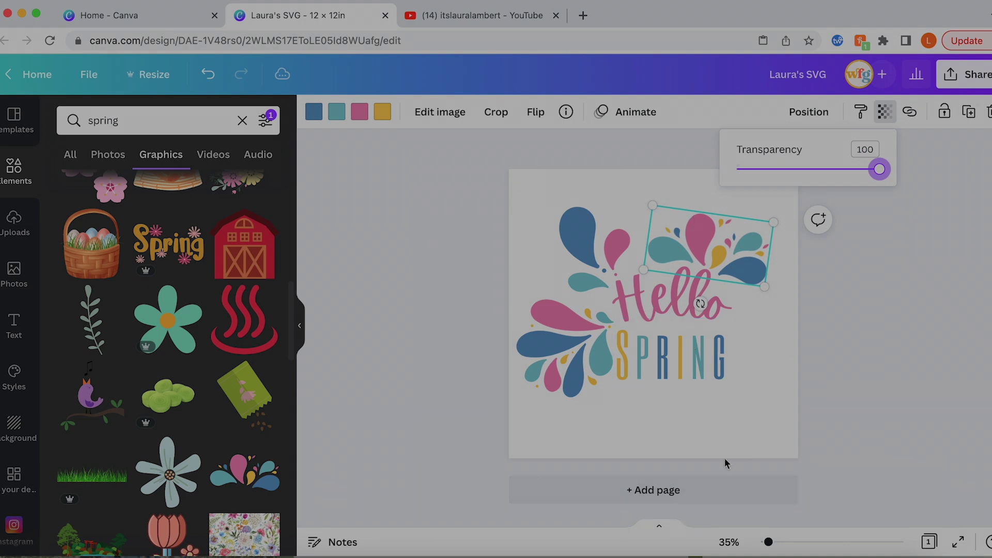
{"action": "left_click", "coordinate": [810, 368]}
{"action": "left_click", "coordinate": [809, 368]}
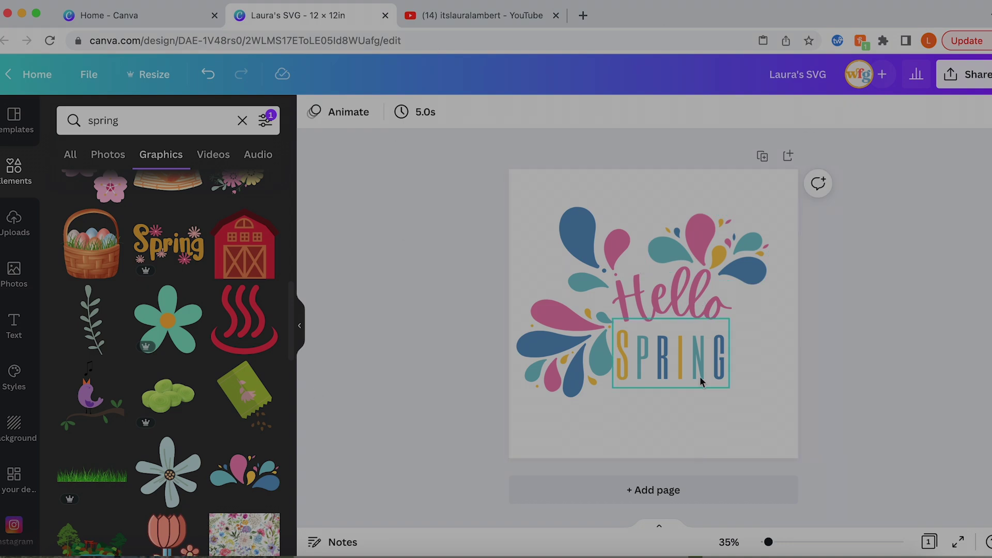
Select the SPRING text, the Hello text and the upper-right splash graphic in turn to review their formatting options.
{"action": "left_click", "coordinate": [660, 354]}
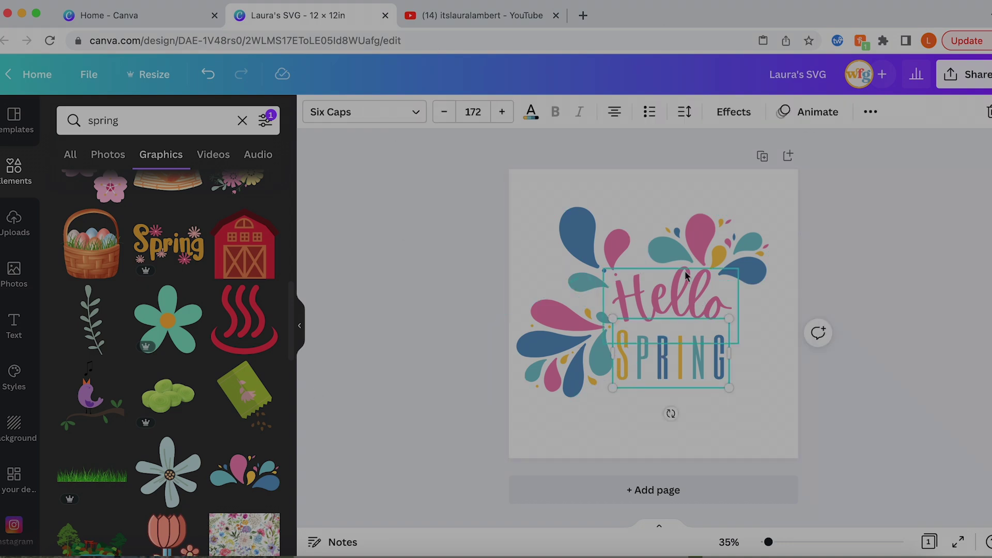
{"action": "left_click", "coordinate": [662, 297]}
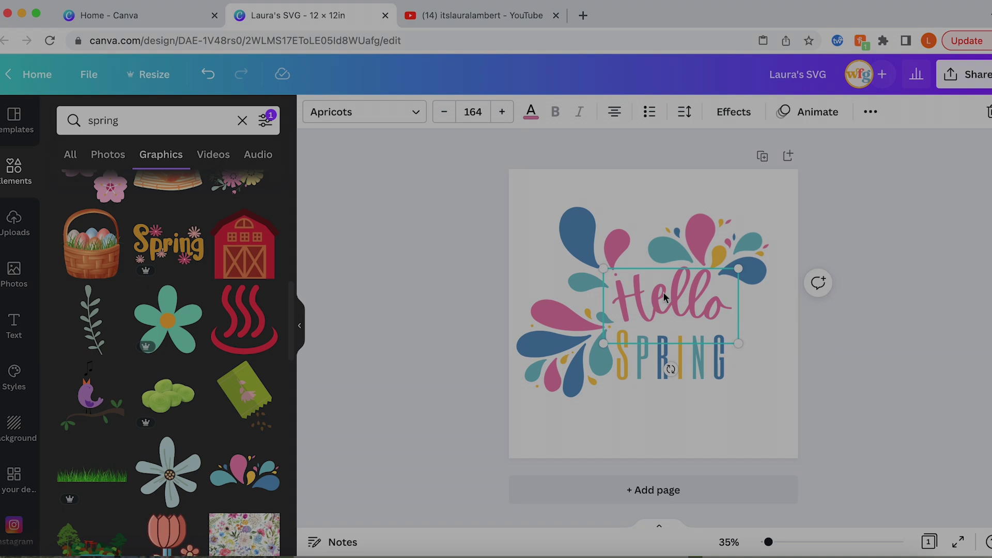
{"action": "left_click", "coordinate": [693, 224]}
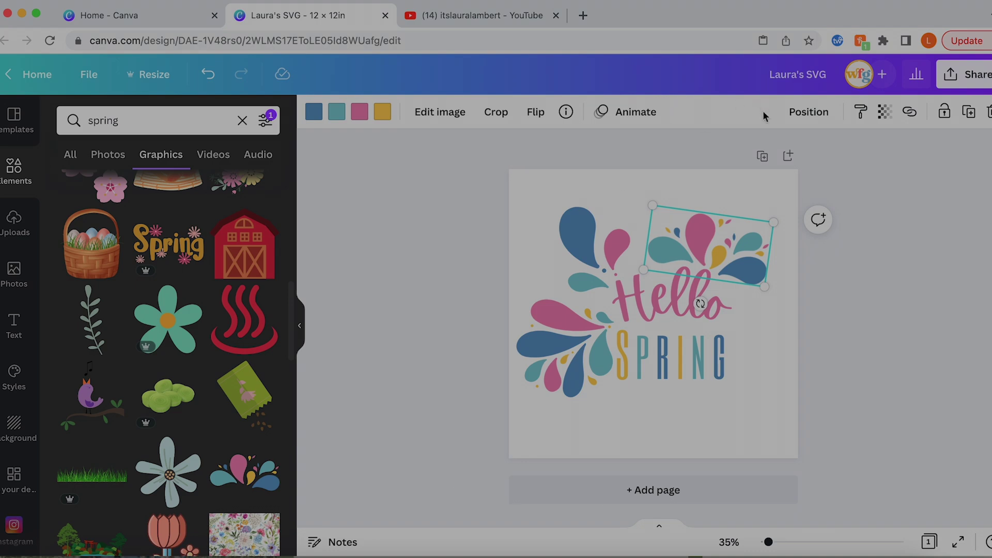
{"action": "left_click", "coordinate": [811, 410]}
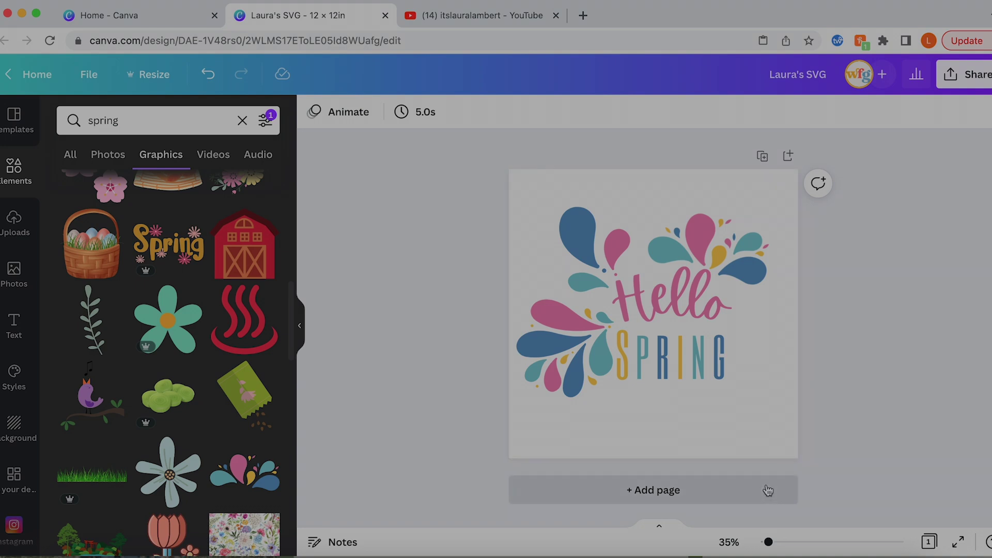
{"action": "left_click_drag", "start_coordinate": [682, 298], "coordinate": [687, 312]}
{"action": "left_click", "coordinate": [529, 270]}
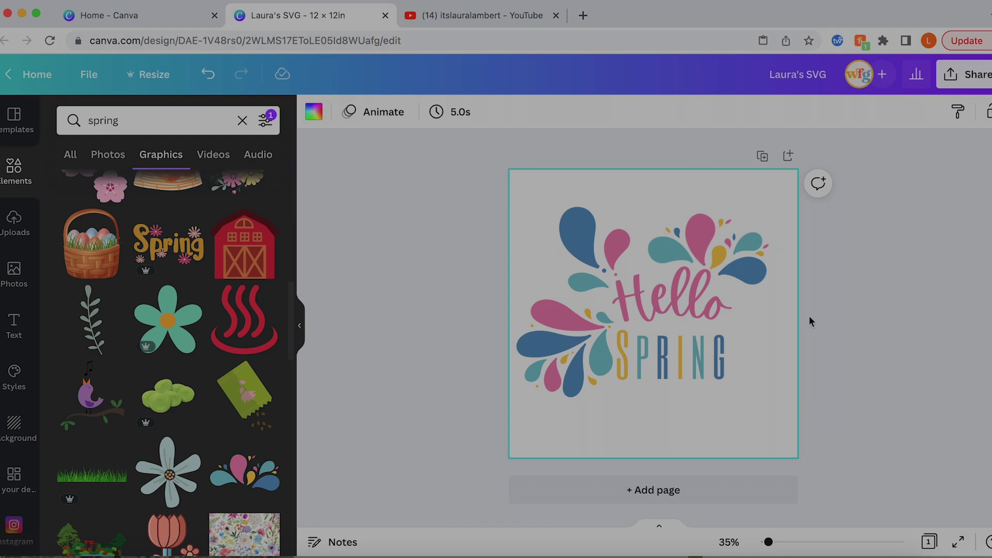
Search the graphics library for "flower" and browse the results for a graphic that suits the design.
{"action": "double_click", "coordinate": [137, 121]}
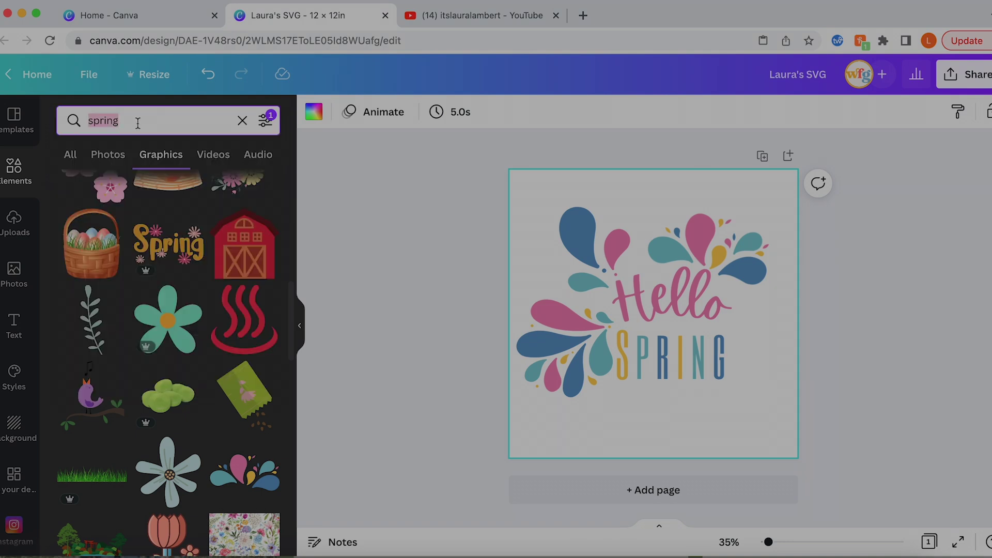
{"action": "type", "text": "flower"}
{"action": "key", "text": "Return"}
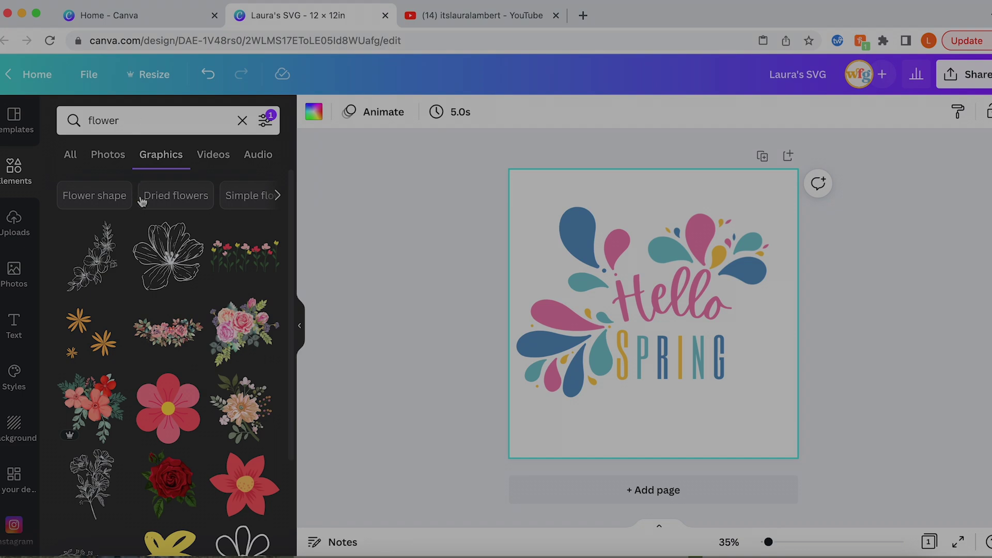
{"action": "scroll", "coordinate": [168, 362], "scroll_direction": "down", "scroll_amount": 5}
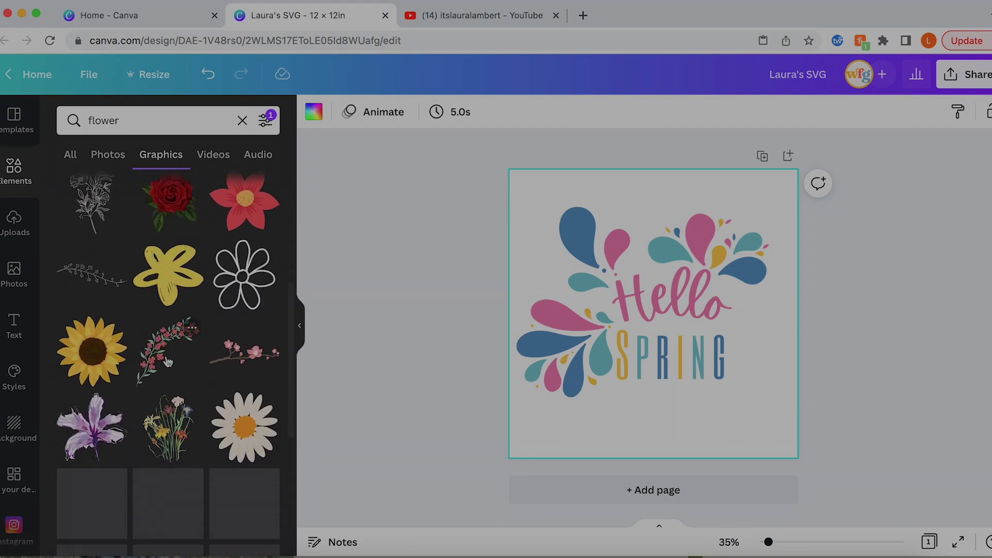
{"action": "scroll", "coordinate": [168, 361], "scroll_direction": "down", "scroll_amount": 2}
{"action": "scroll", "coordinate": [184, 360], "scroll_direction": "down", "scroll_amount": 3}
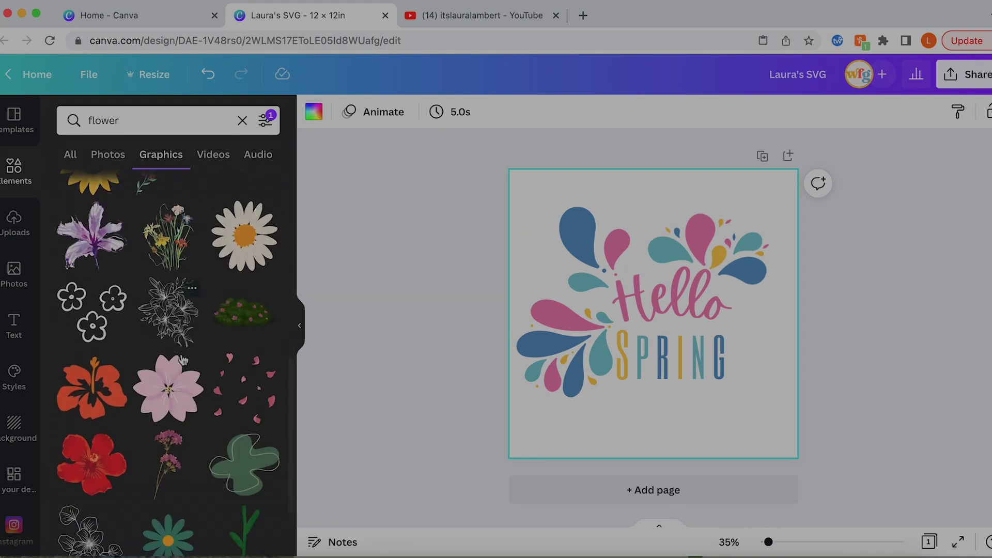
{"action": "scroll", "coordinate": [184, 360], "scroll_direction": "down", "scroll_amount": 9}
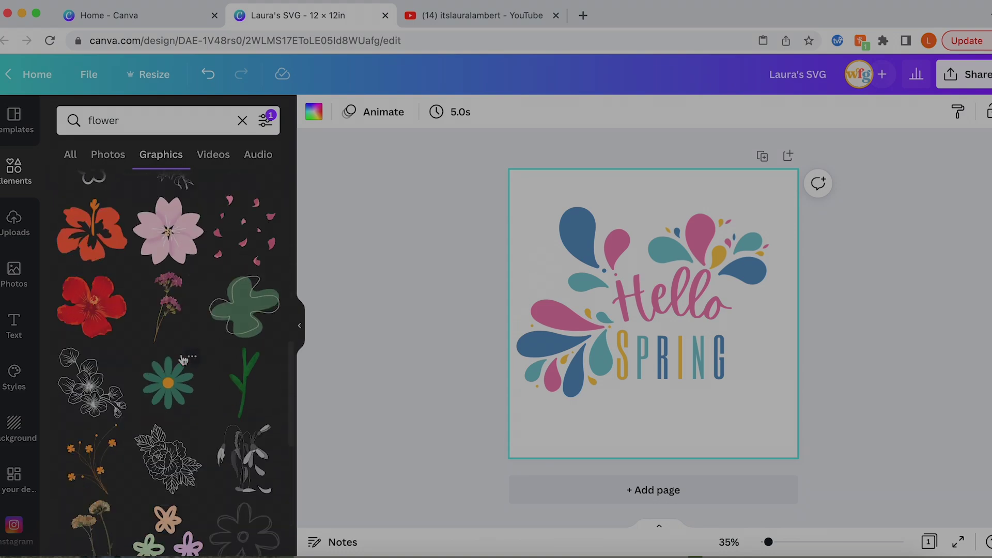
{"action": "scroll", "coordinate": [183, 360], "scroll_direction": "down", "scroll_amount": 4}
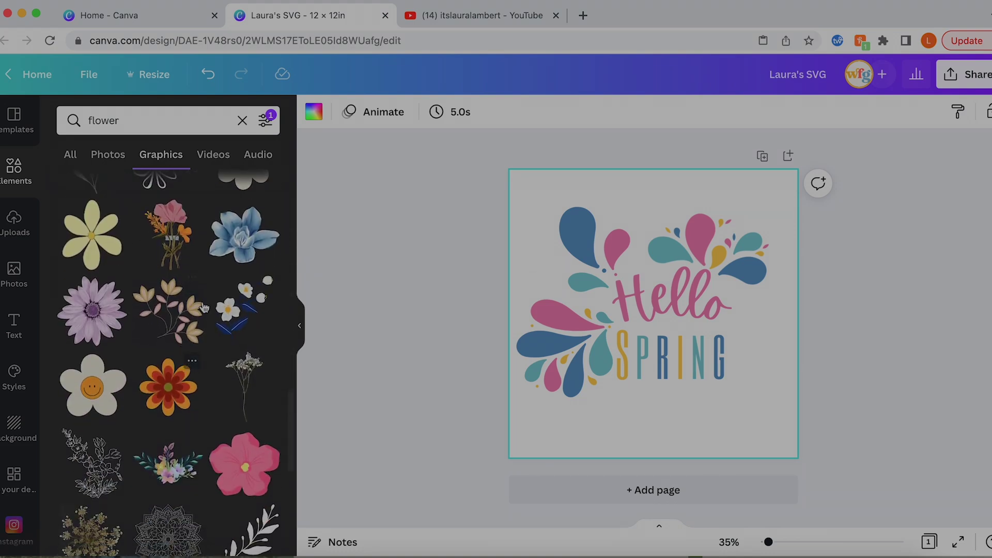
{"action": "scroll", "coordinate": [187, 439], "scroll_direction": "down", "scroll_amount": 4}
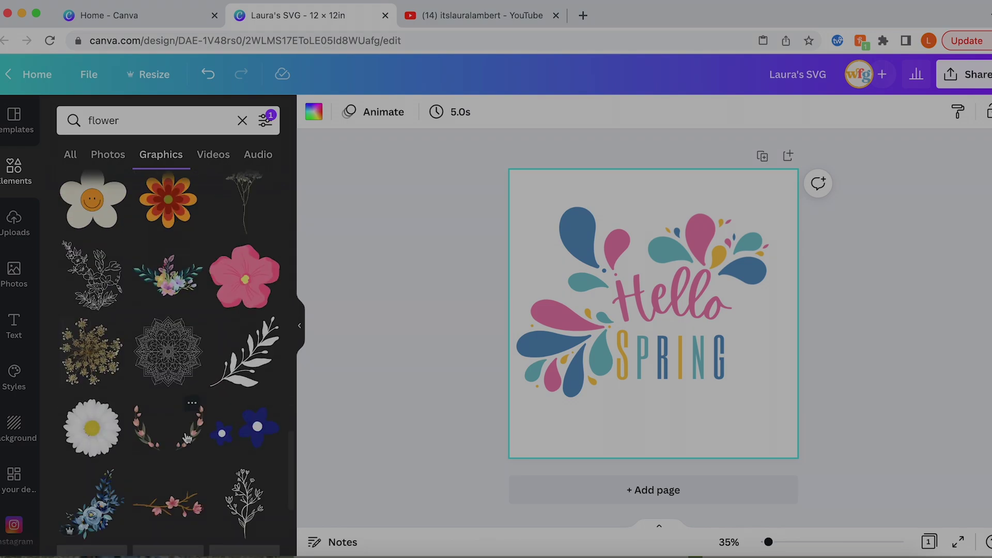
{"action": "scroll", "coordinate": [187, 439], "scroll_direction": "down", "scroll_amount": 6}
Insert the glass vase with yellow flowers in place of the large lower-left splash, directly left of the SPRING text.
{"action": "left_click", "coordinate": [216, 399]}
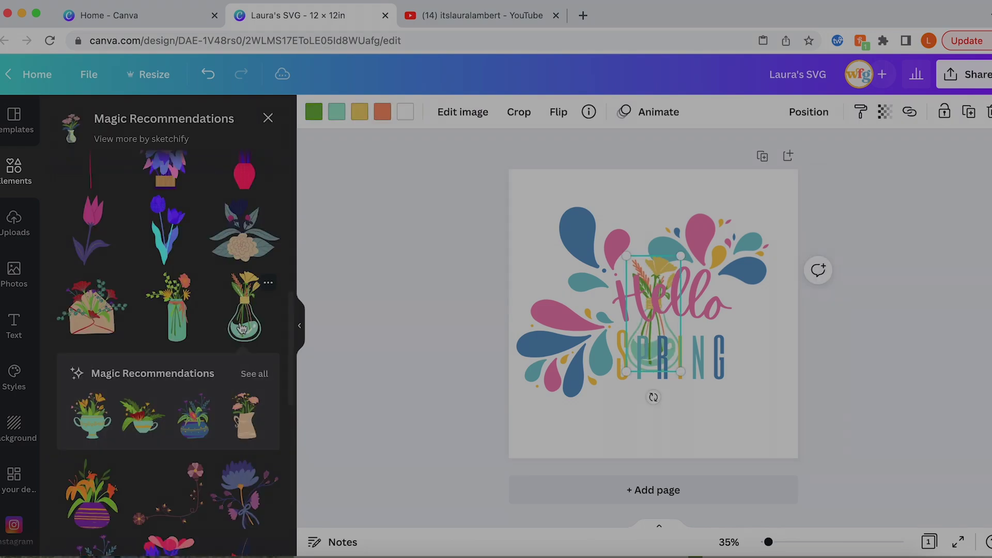
{"action": "left_click_drag", "start_coordinate": [654, 268], "coordinate": [758, 306]}
{"action": "left_click", "coordinate": [548, 408]}
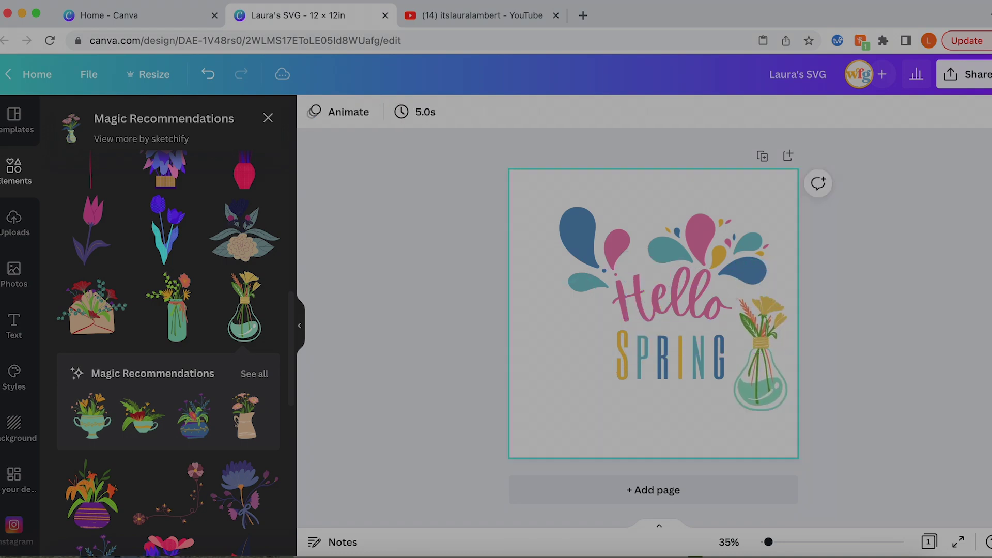
{"action": "left_click_drag", "start_coordinate": [759, 377], "coordinate": [586, 383]}
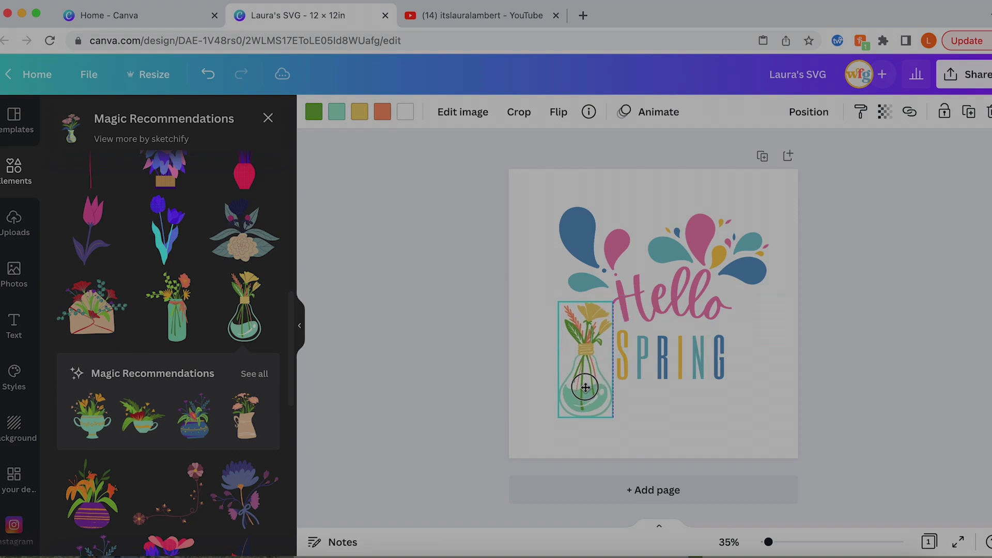
Nudge the upper-left splash slightly left and recolour the flower vase: mint leaves, blue vase, golden-yellow flowers and pink sprigs.
{"action": "left_click", "coordinate": [583, 257]}
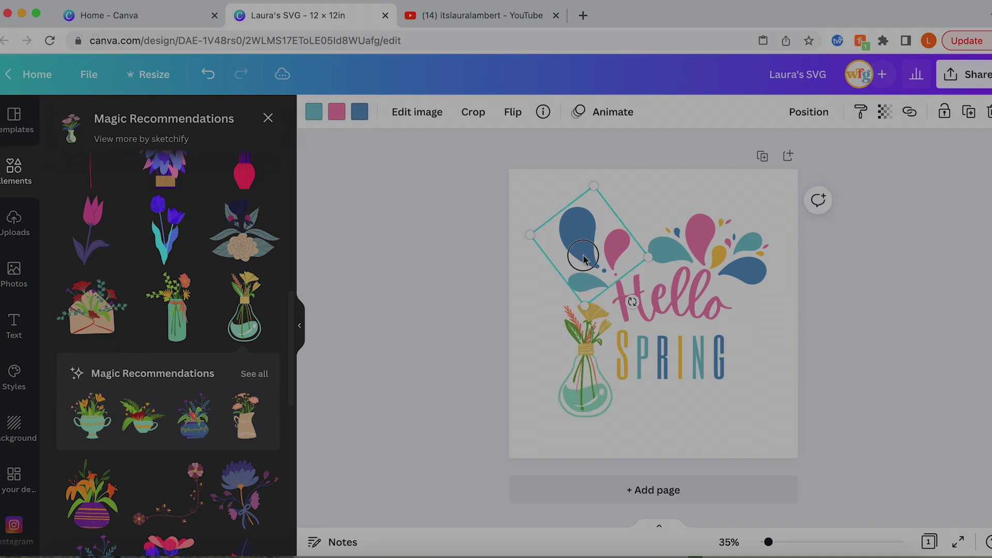
{"action": "left_click", "coordinate": [596, 405]}
{"action": "left_click", "coordinate": [313, 112]}
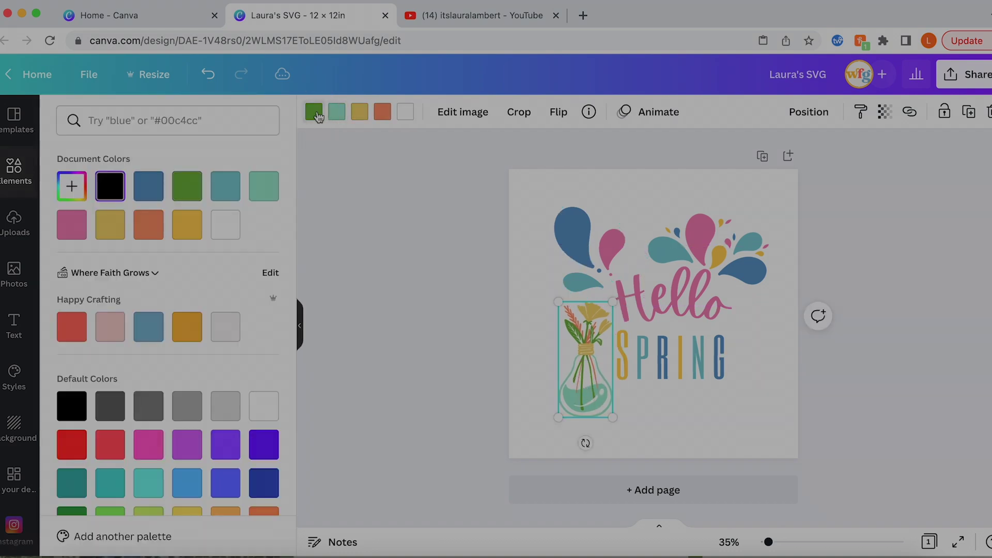
{"action": "left_click", "coordinate": [269, 194]}
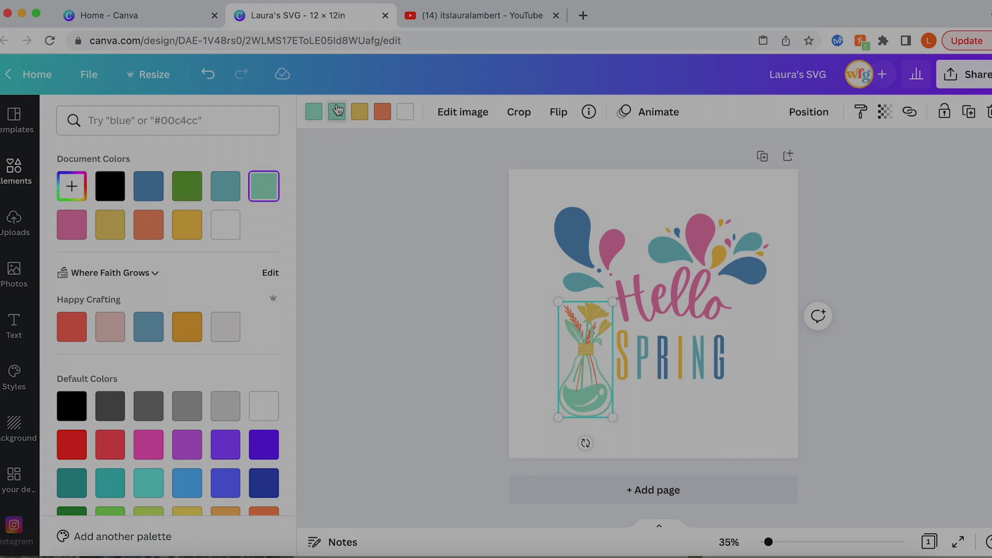
{"action": "left_click", "coordinate": [152, 185]}
{"action": "left_click", "coordinate": [359, 112]}
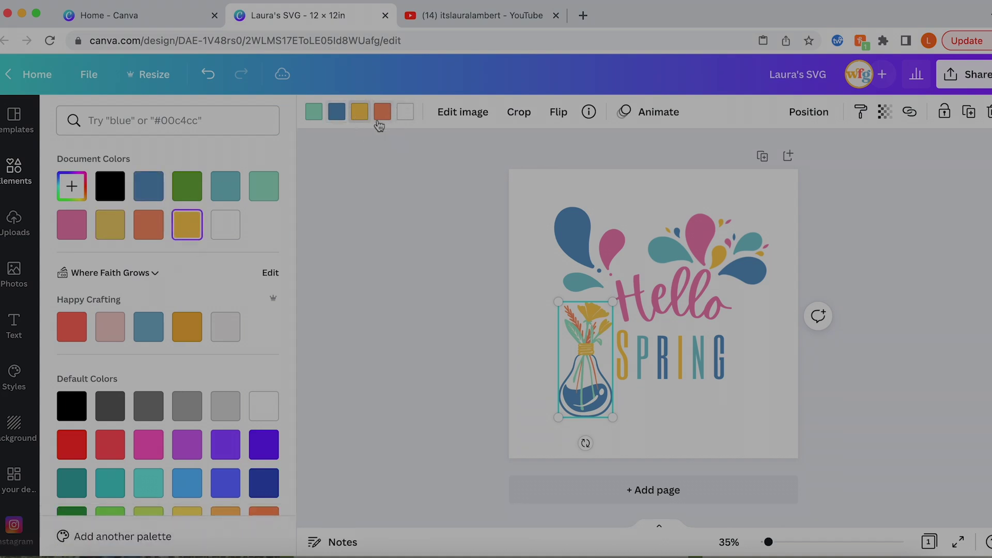
{"action": "left_click", "coordinate": [381, 115]}
{"action": "left_click", "coordinate": [86, 223]}
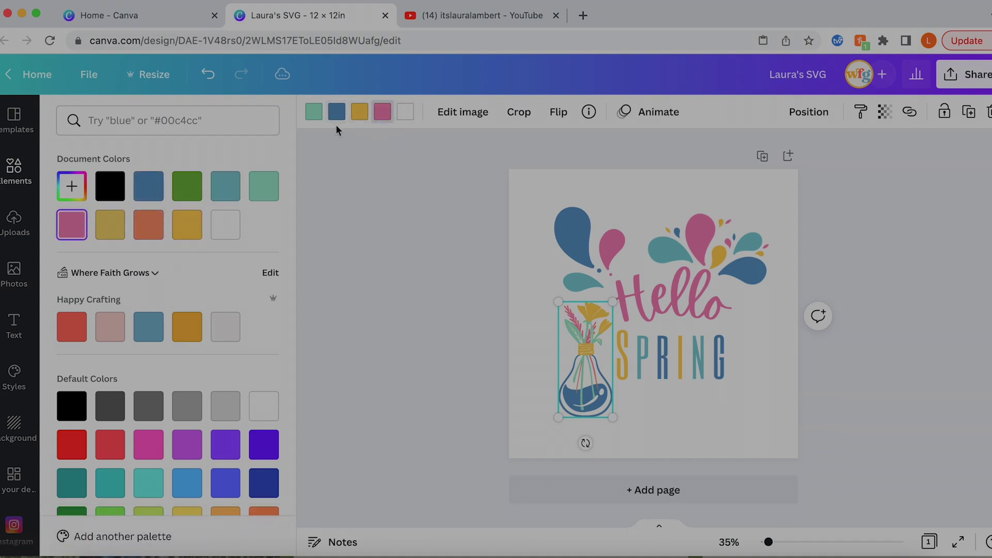
{"action": "left_click", "coordinate": [540, 424]}
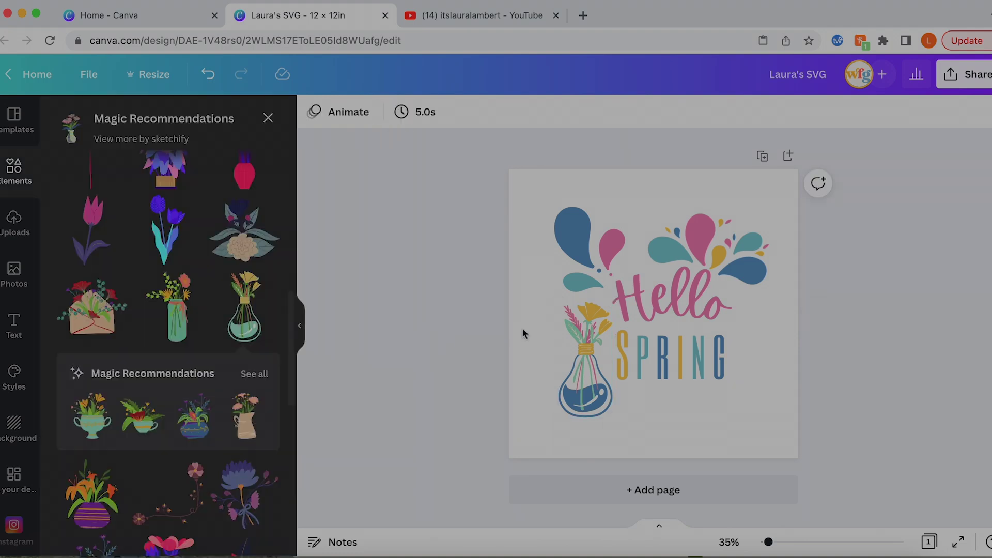
Tighten the layout by nudging the vase, upper-right splash and SPRING text slightly up and the upper-left splash slightly right.
{"action": "left_click", "coordinate": [586, 357]}
{"action": "left_click_drag", "start_coordinate": [586, 358], "coordinate": [586, 351]}
{"action": "left_click", "coordinate": [707, 225]}
{"action": "left_click_drag", "start_coordinate": [706, 225], "coordinate": [704, 220]}
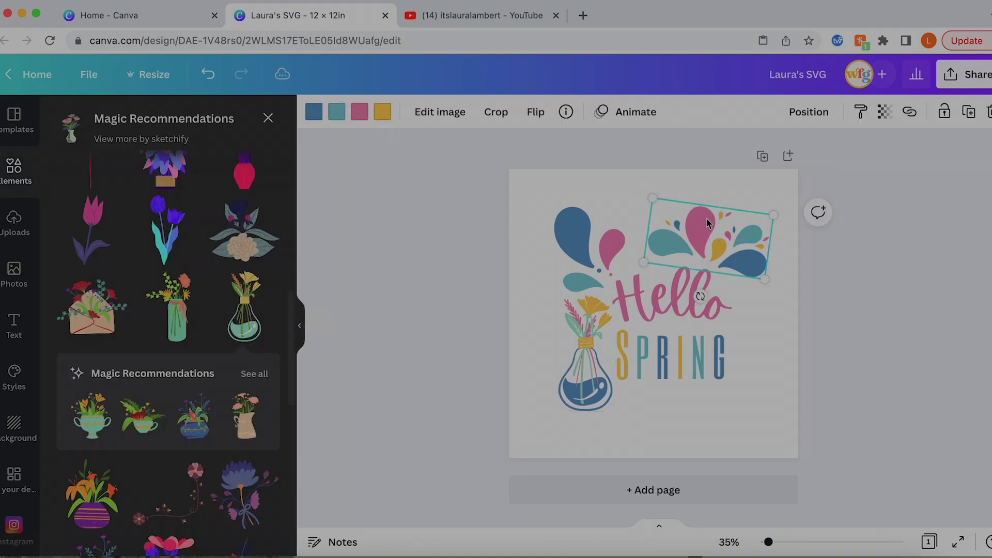
{"action": "mouse_move", "coordinate": [583, 244]}
{"action": "left_mouse_down"}
{"action": "mouse_move", "coordinate": [593, 244]}
{"action": "mouse_move", "coordinate": [585, 244]}
{"action": "left_mouse_up"}
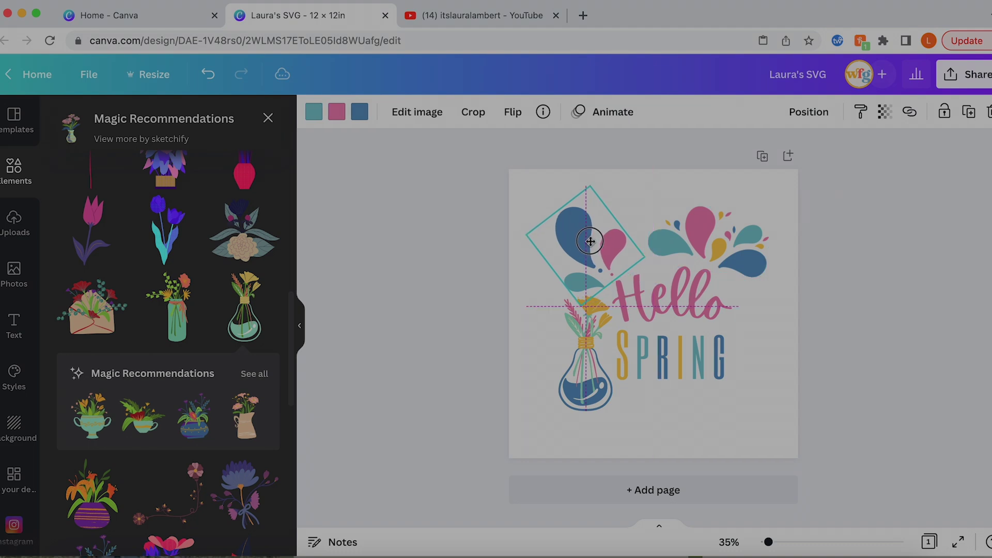
{"action": "left_click", "coordinate": [675, 370]}
{"action": "left_click", "coordinate": [589, 395]}
Select all the graphics and text together and shift them slightly left and down to centre the design on the page.
{"action": "left_click", "coordinate": [486, 379]}
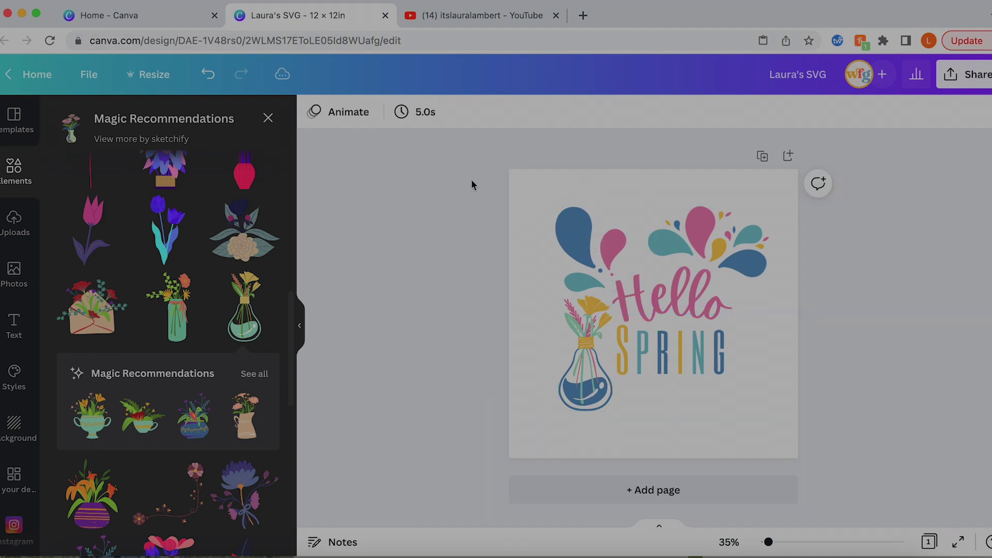
{"action": "mouse_move", "coordinate": [483, 181]}
{"action": "left_mouse_down"}
{"action": "mouse_move", "coordinate": [773, 381]}
{"action": "mouse_move", "coordinate": [796, 434]}
{"action": "left_mouse_up"}
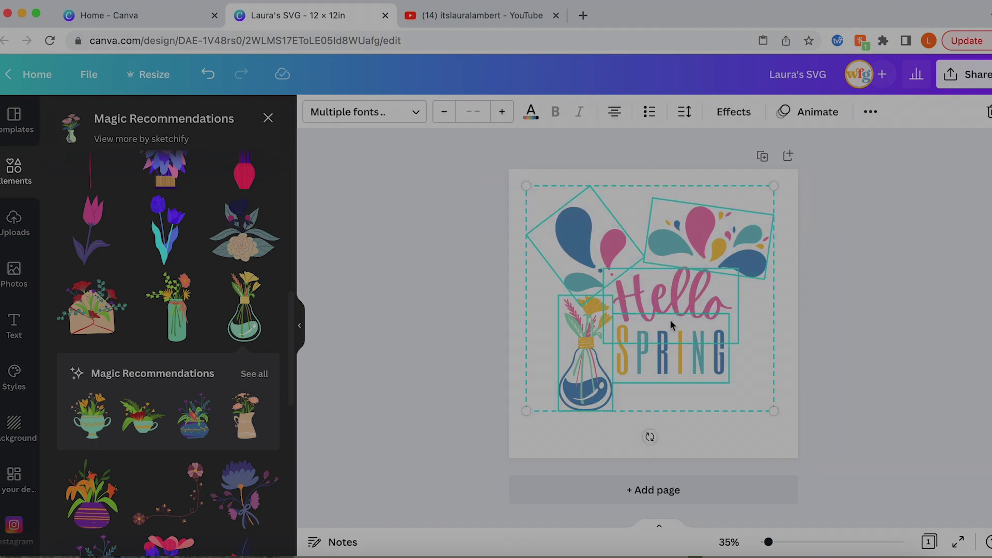
{"action": "left_click", "coordinate": [453, 315]}
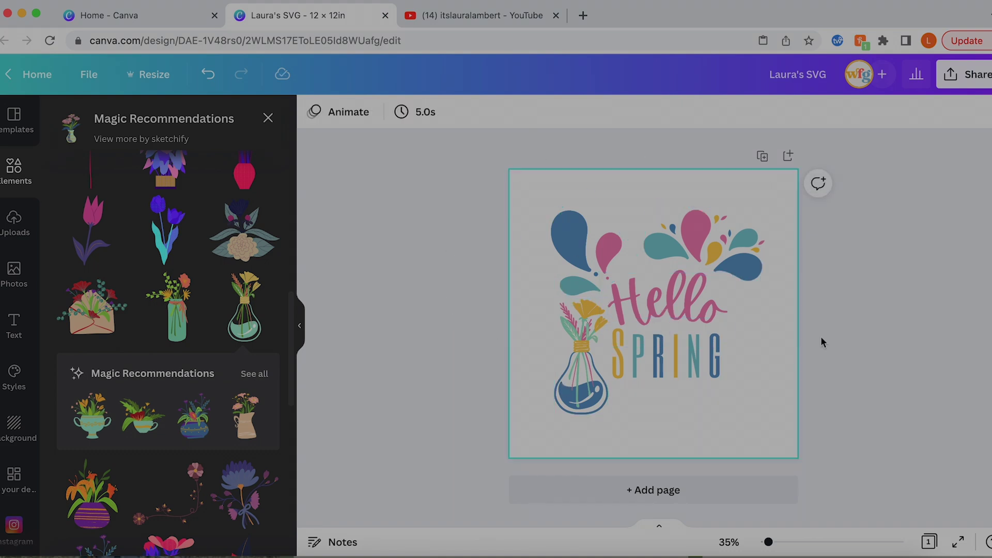
Download the design as an SVG file with a transparent background.
{"action": "left_click", "coordinate": [968, 78]}
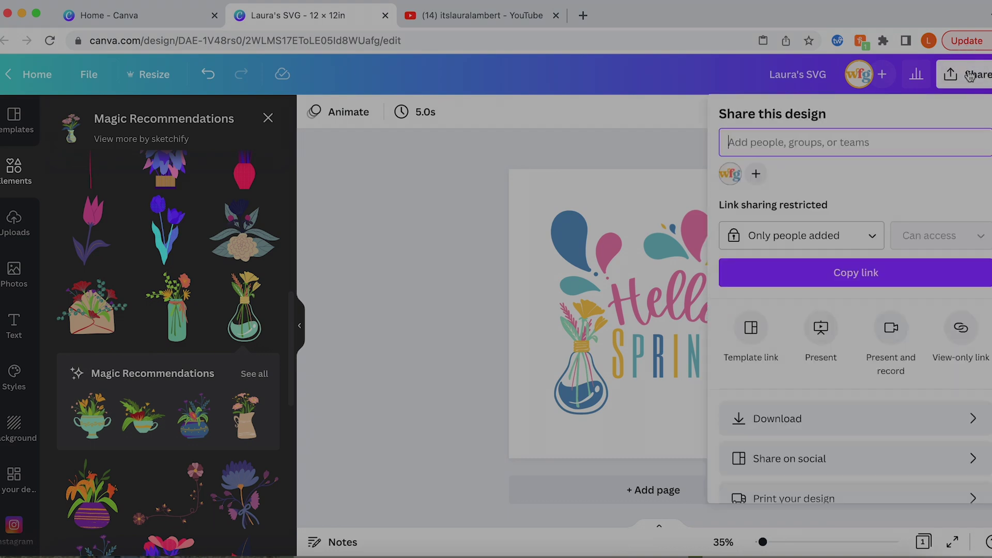
{"action": "left_click", "coordinate": [810, 418]}
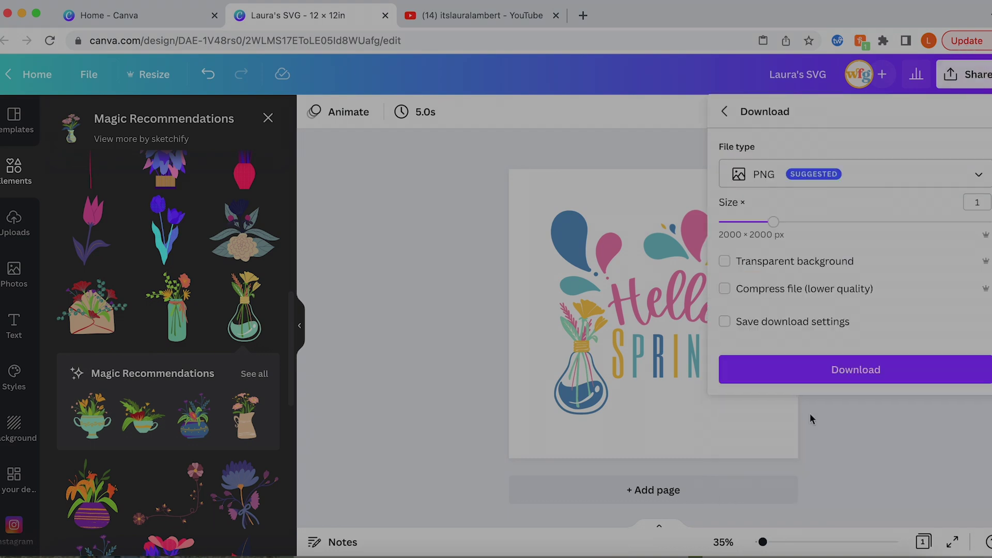
{"action": "left_click", "coordinate": [857, 174]}
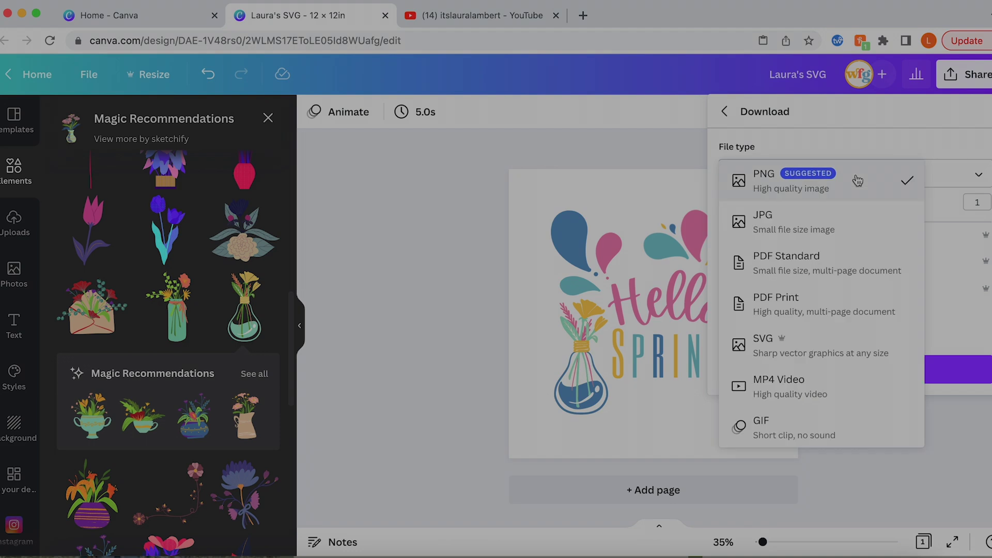
{"action": "left_click", "coordinate": [780, 344]}
{"action": "left_click", "coordinate": [726, 212]}
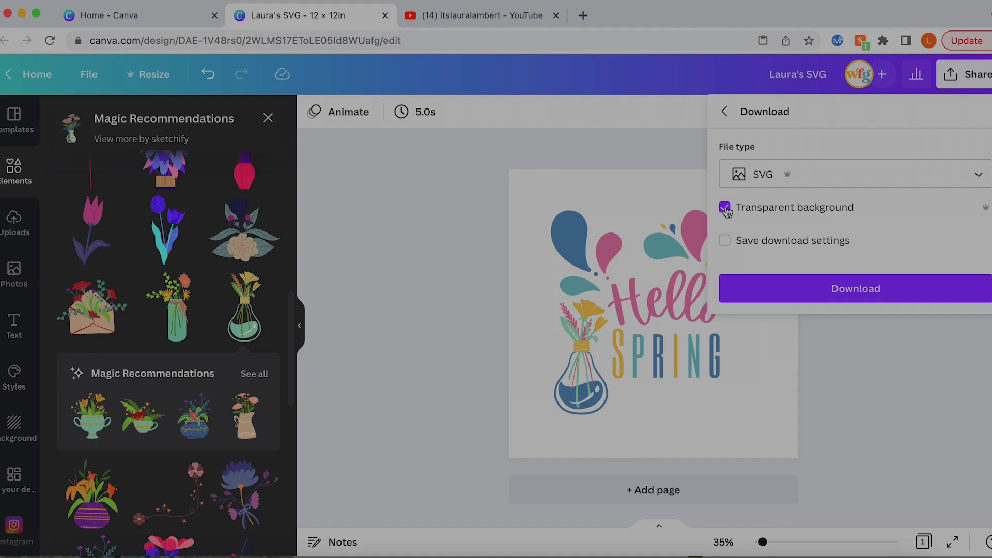
{"action": "left_click", "coordinate": [858, 288]}
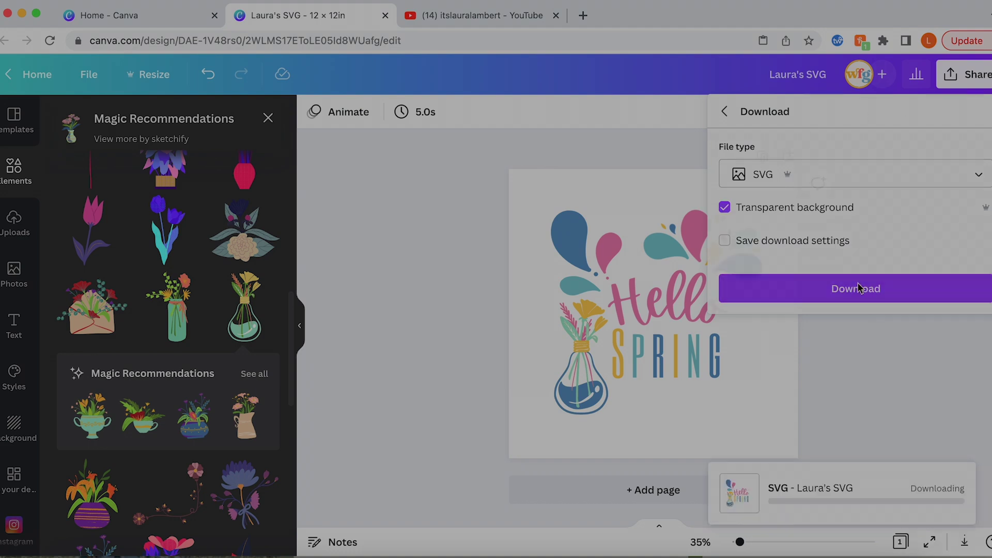